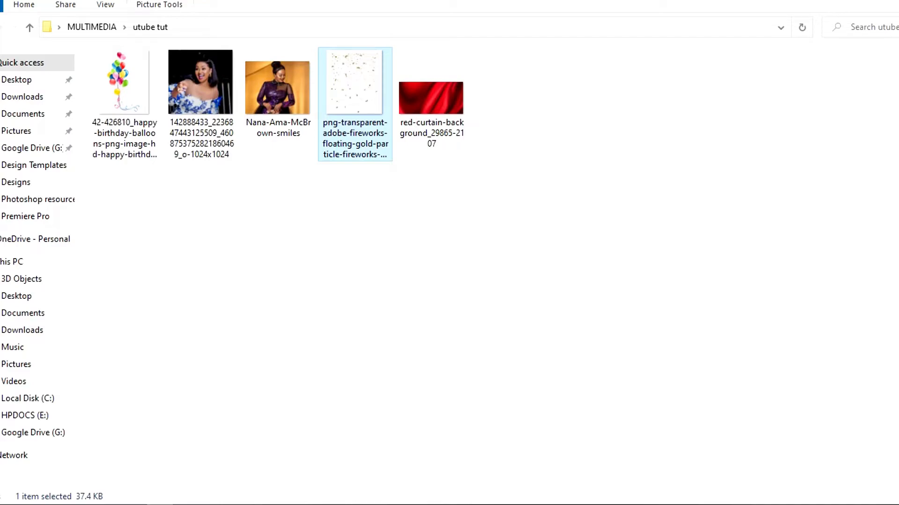
# Create a blank 4 × 4 inch, 300 ppi document with a white background.
pyautogui.hotkey('alt', 'Tab')
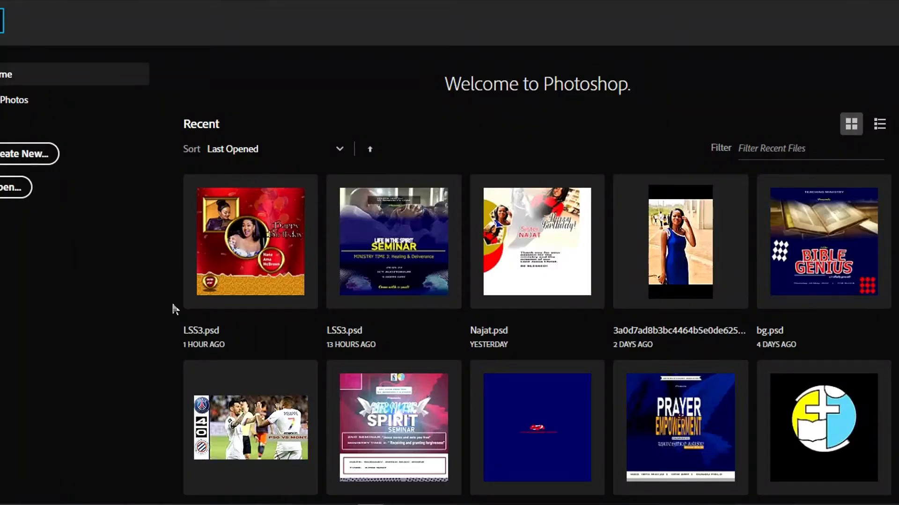
pyautogui.click(41, 154)
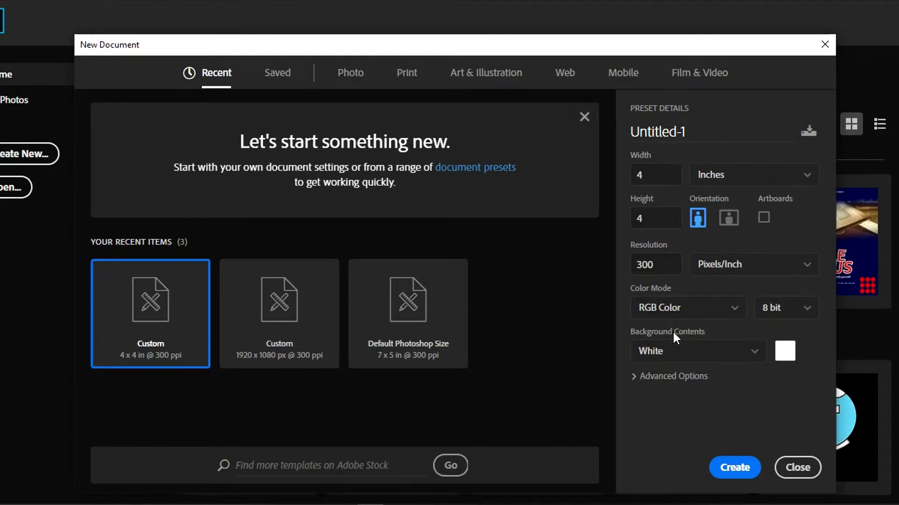
pyautogui.click(739, 468)
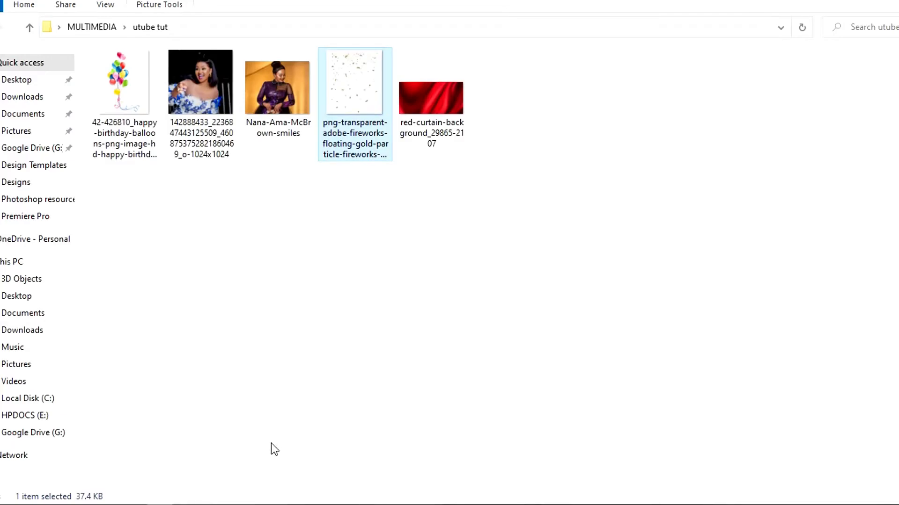
# Place the red curtain image and stretch it to fill the whole canvas.
pyautogui.click(432, 109)
pyautogui.moveTo(431, 107); pyautogui.dragTo(327, 361)
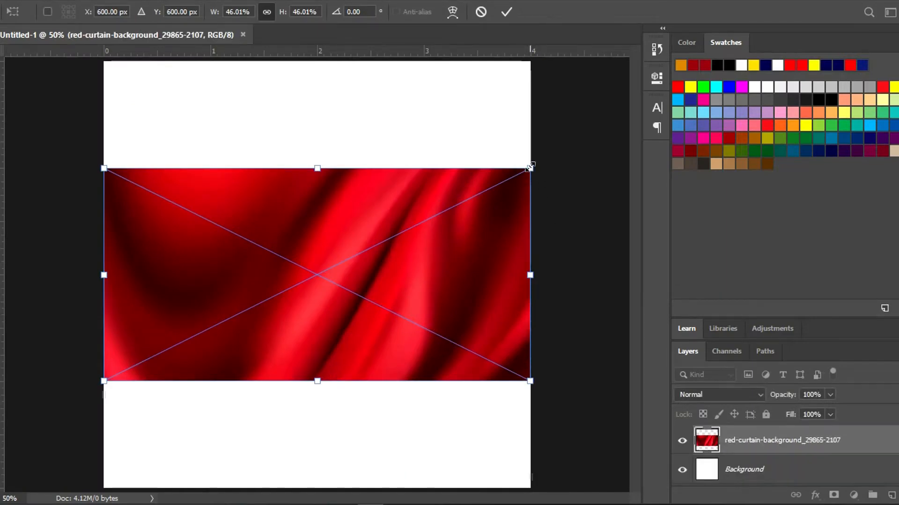
pyautogui.moveTo(530, 167); pyautogui.dragTo(532, 61)
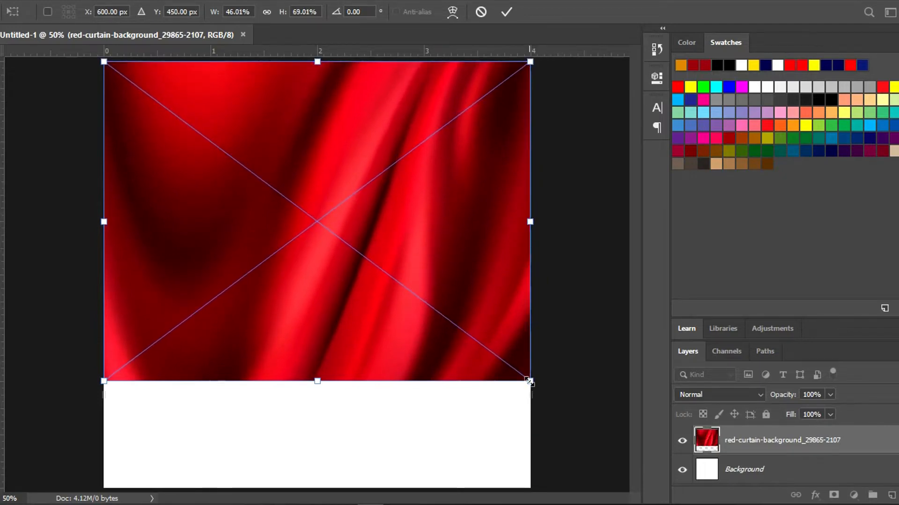
pyautogui.moveTo(529, 382); pyautogui.dragTo(539, 486)
pyautogui.press('Return')
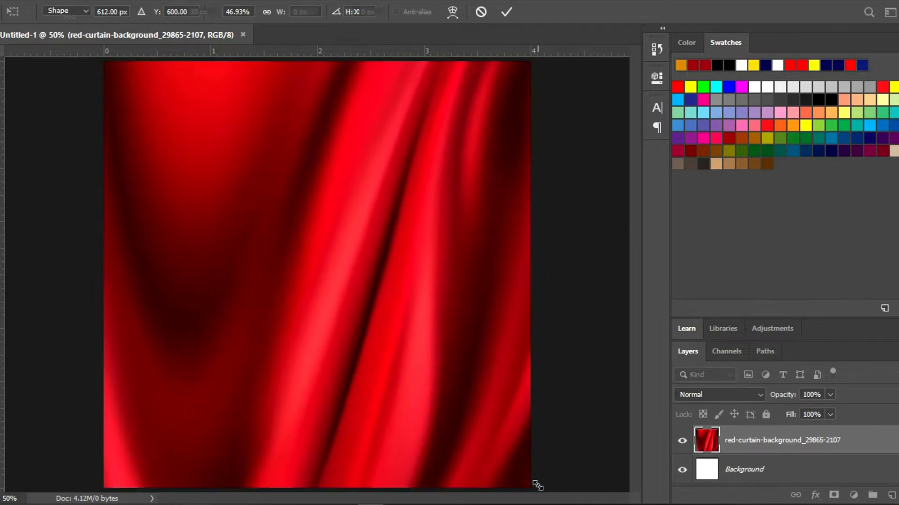
# Rasterize the curtain layer into an ordinary pixel layer.
pyautogui.press('u')
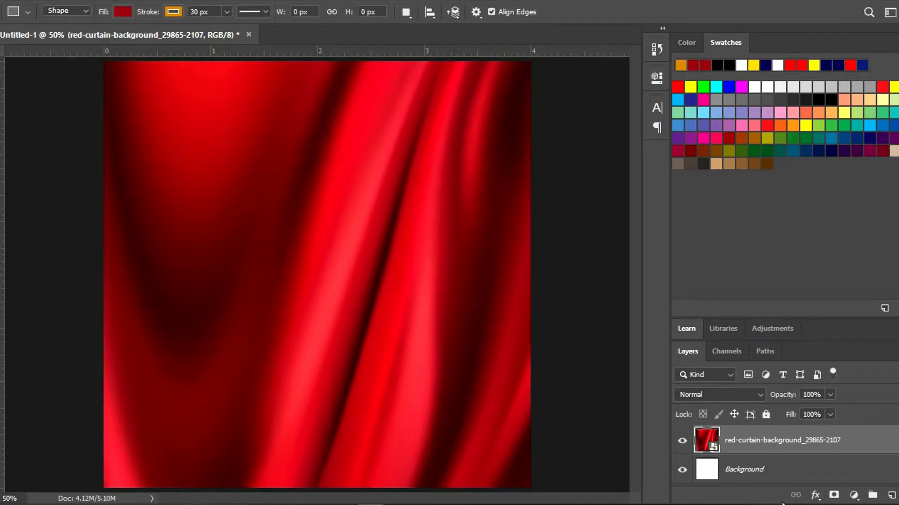
pyautogui.rightClick(752, 434)
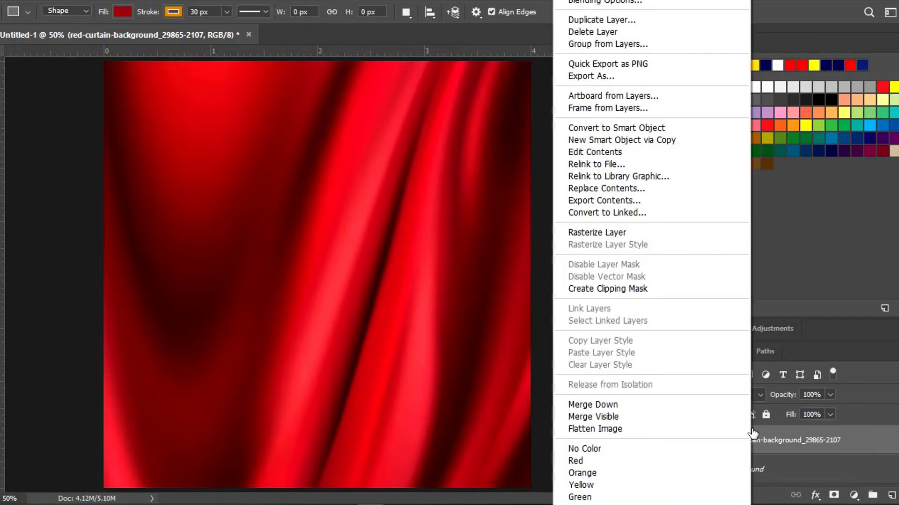
pyautogui.click(616, 230)
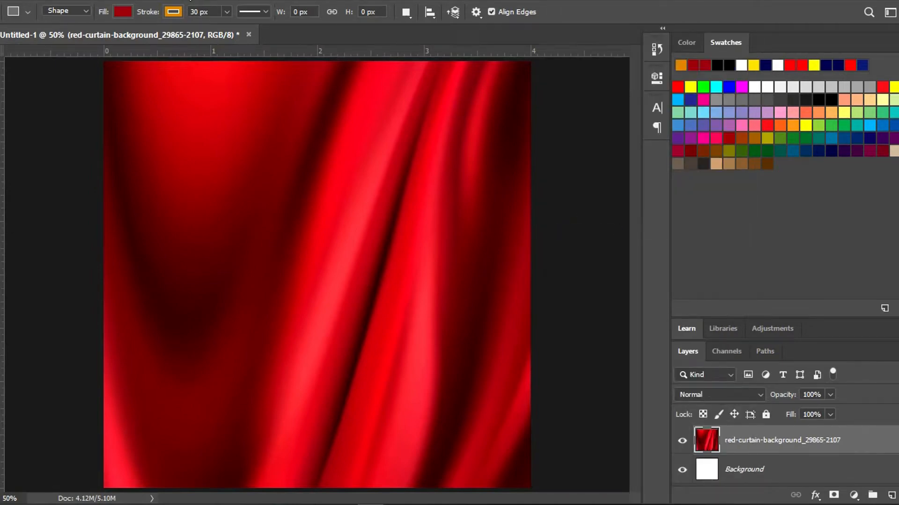
pyautogui.click(190, 1)
# Soften the curtain with a 44.3-pixel Gaussian Blur, then bring the image folder forward.
pyautogui.moveTo(211, 159)
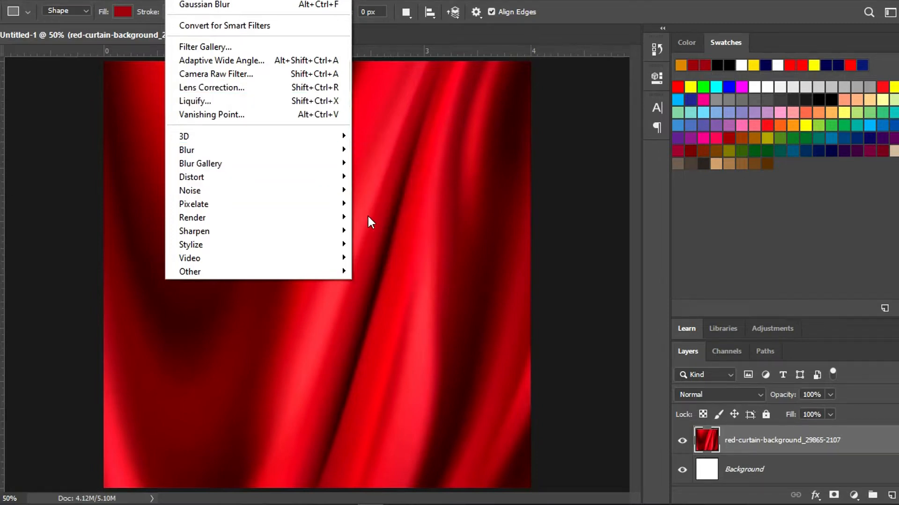
pyautogui.moveTo(273, 149)
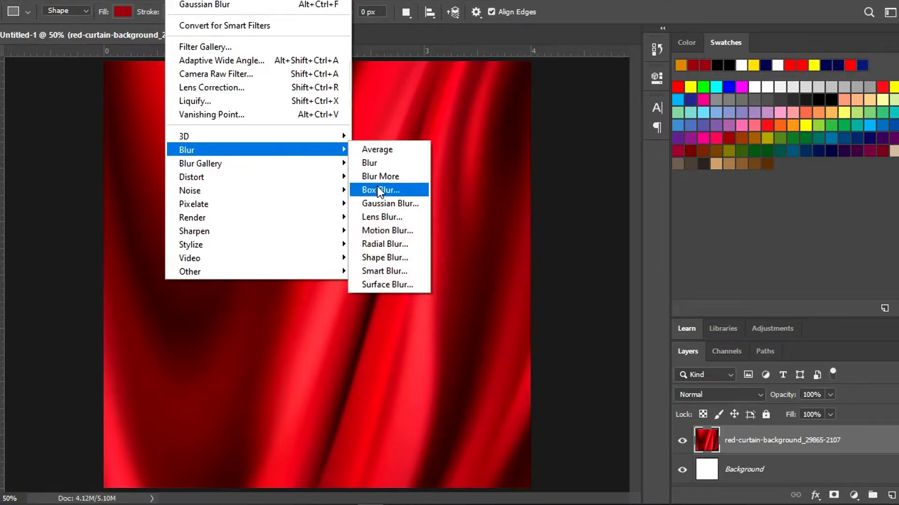
pyautogui.click(379, 204)
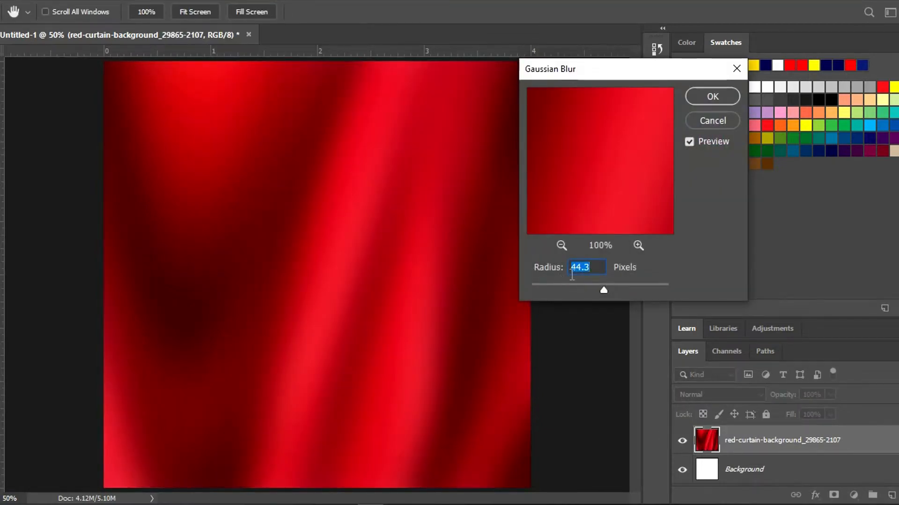
pyautogui.click(712, 96)
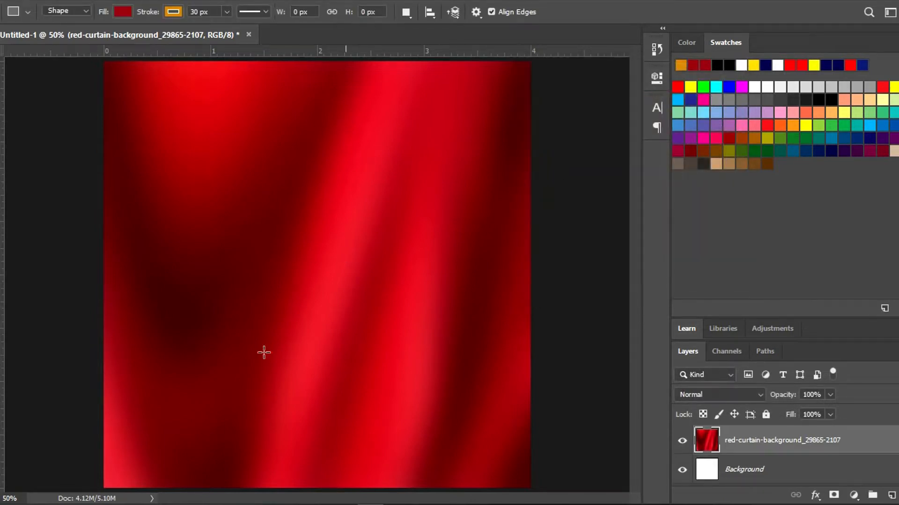
pyautogui.click(158, 504)
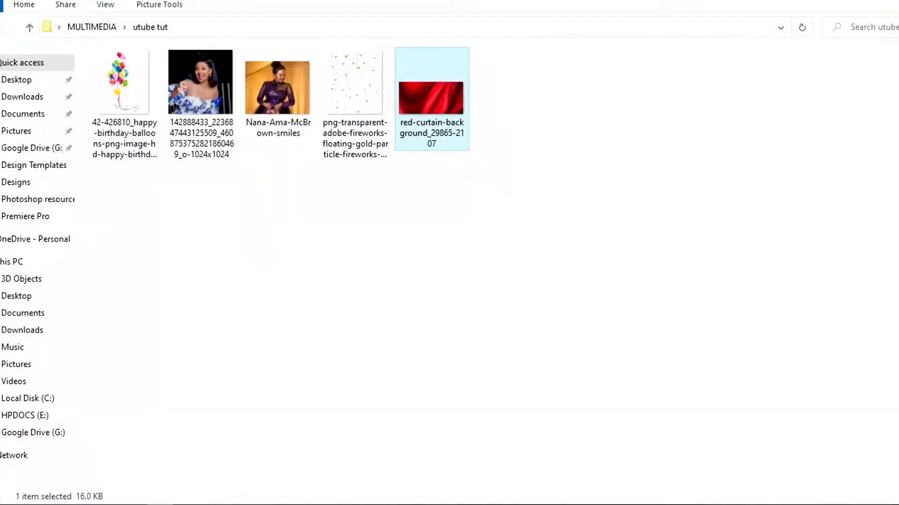
# Place the happy birthday balloons PNG toward the canvas's right side and rasterize its layer.
pyautogui.click(139, 105)
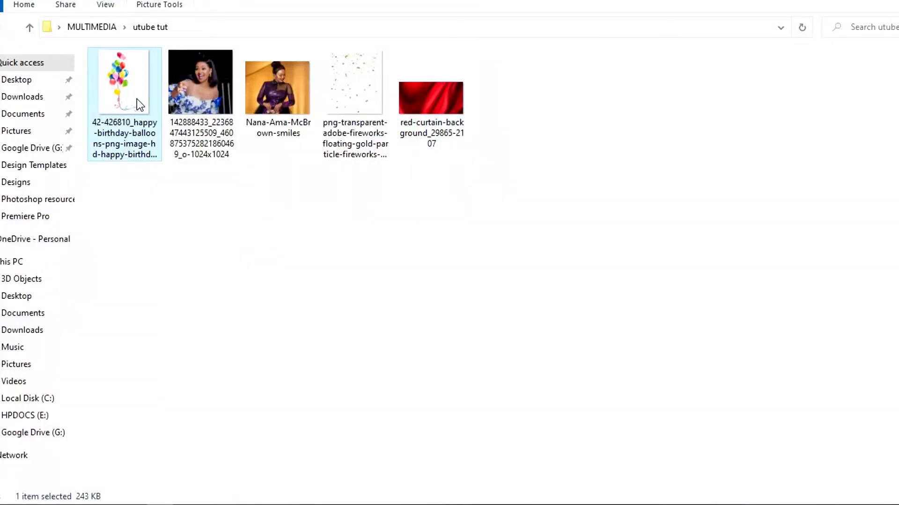
pyautogui.moveTo(137, 100); pyautogui.dragTo(322, 346)
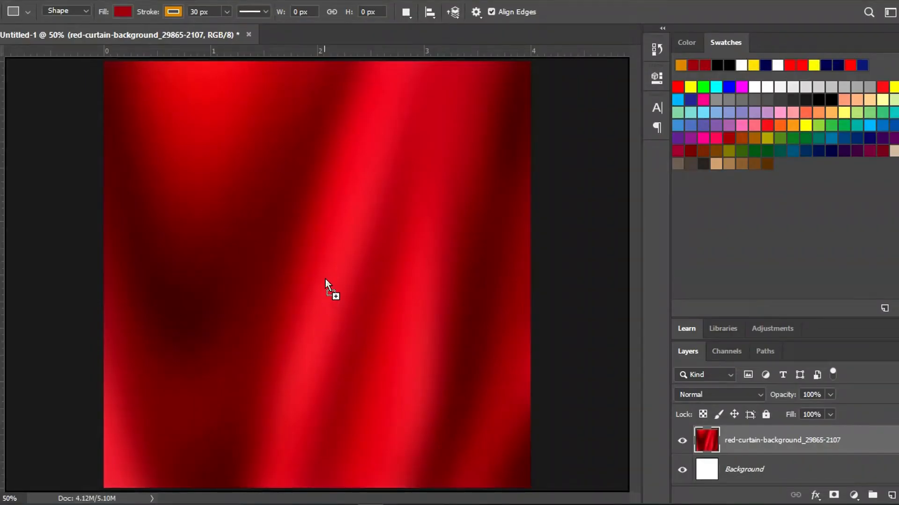
pyautogui.moveTo(324, 279); pyautogui.dragTo(496, 206)
pyautogui.press('Return')
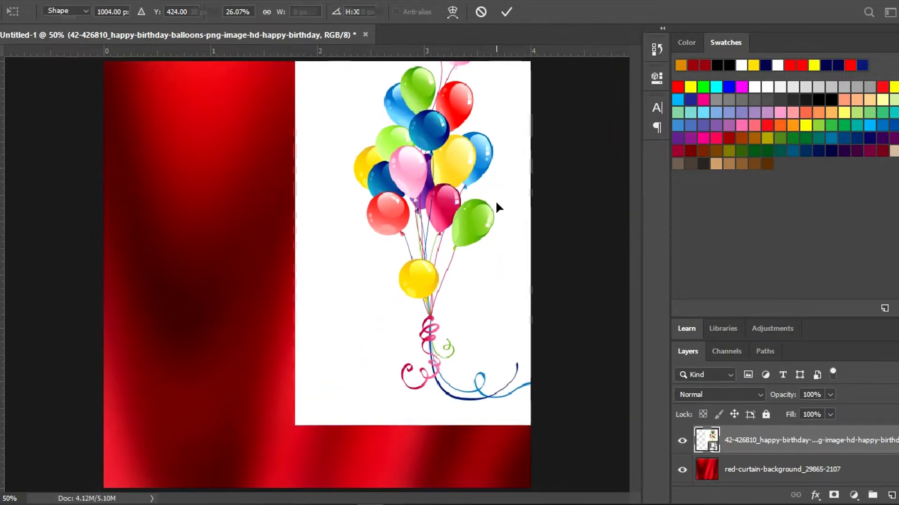
pyautogui.rightClick(763, 439)
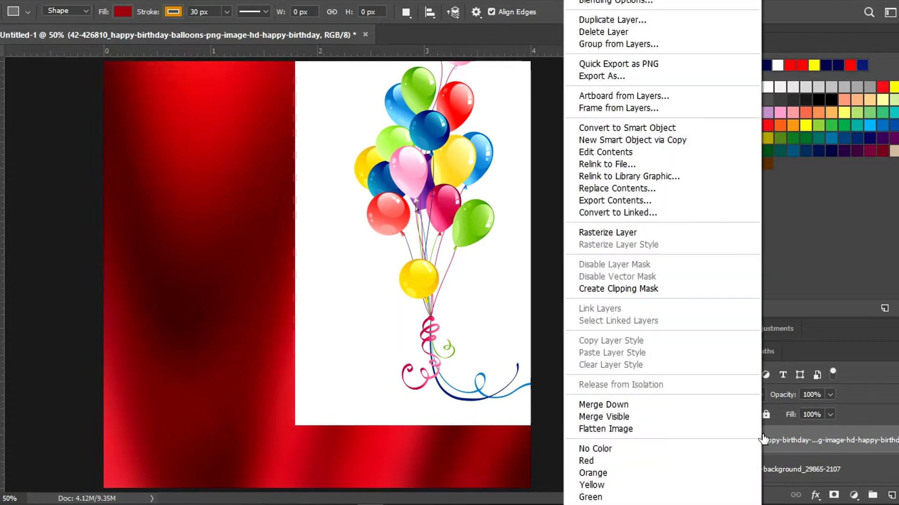
pyautogui.click(608, 233)
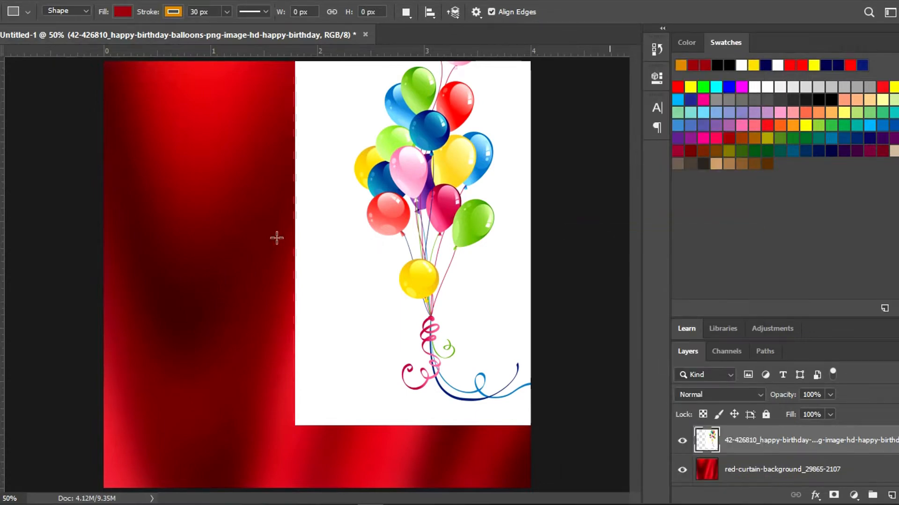
# Magic-erase the four white areas around the balloons and add a layer mask.
pyautogui.press('e')
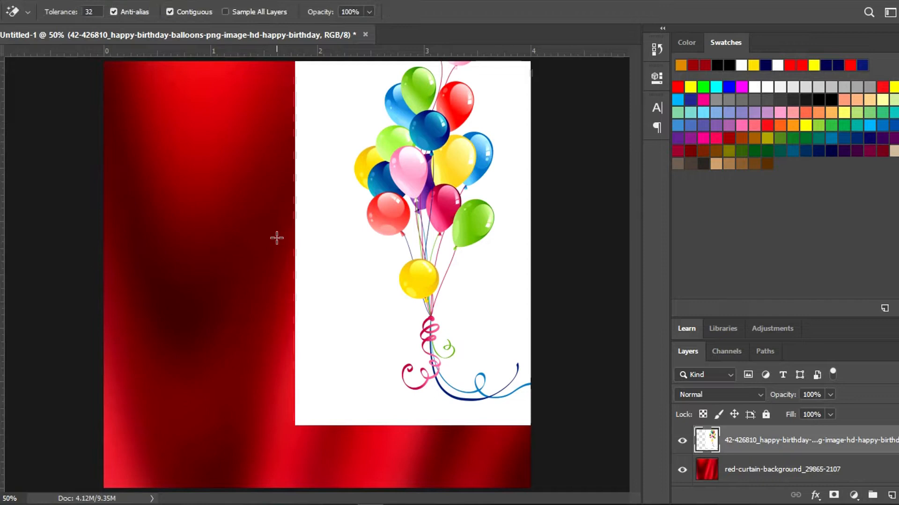
pyautogui.click(375, 280)
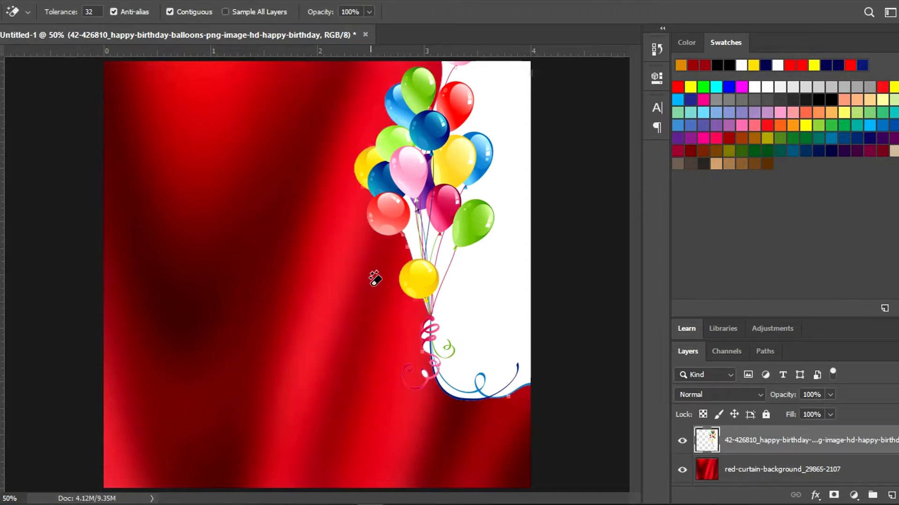
pyautogui.click(482, 278)
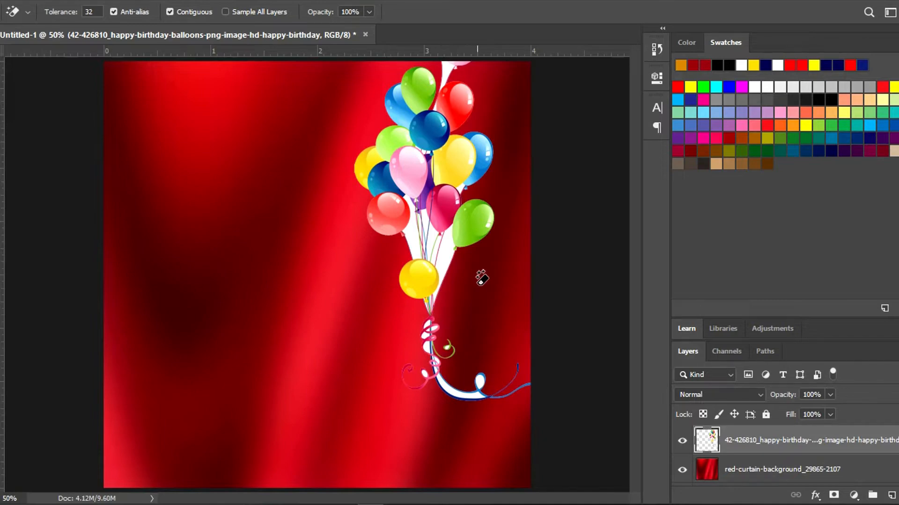
pyautogui.click(446, 248)
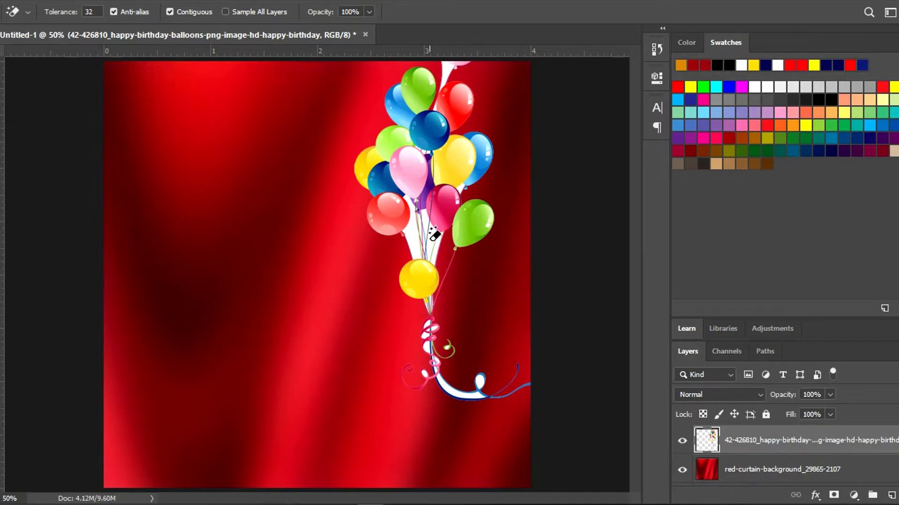
pyautogui.click(433, 233)
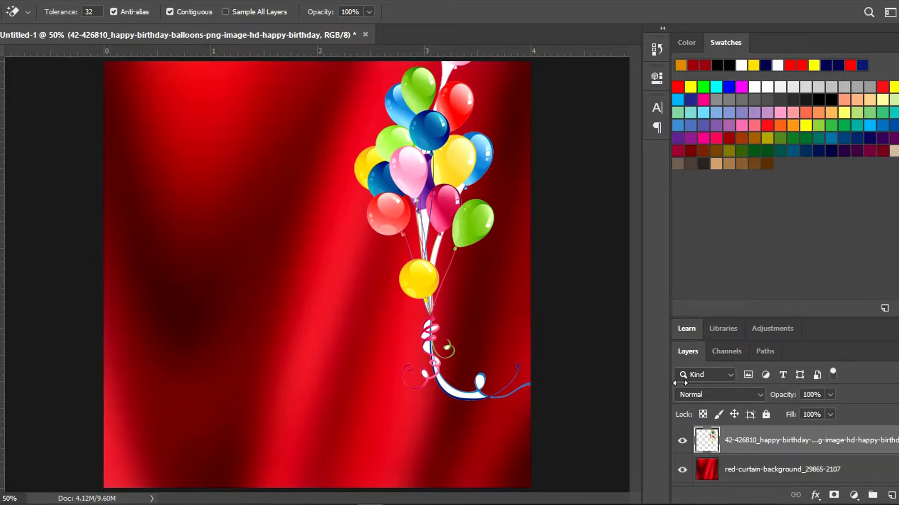
pyautogui.click(833, 496)
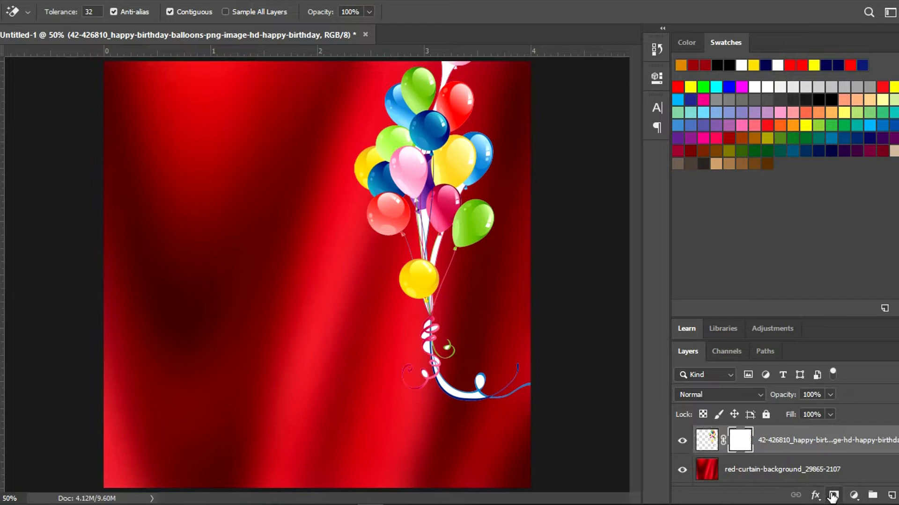
# Brush black on the balloon mask to hide the strings and ribbon ends.
pyautogui.press('b')
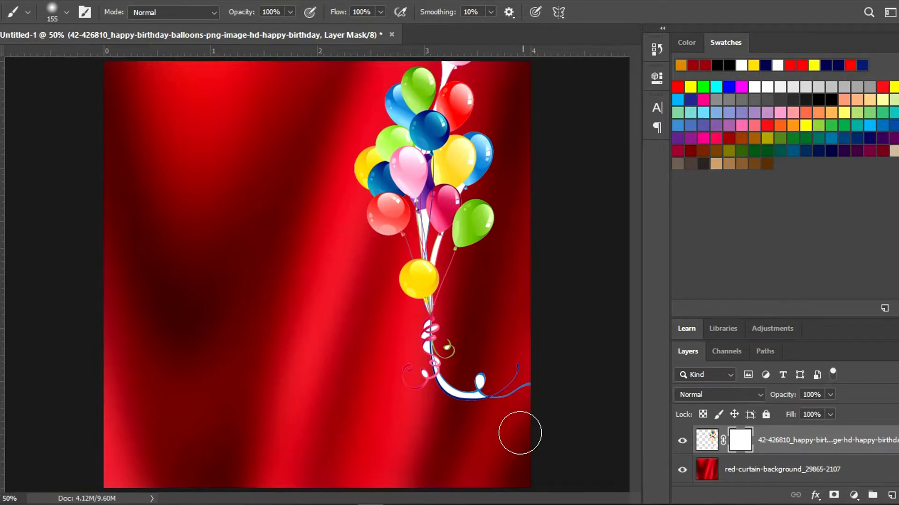
pyautogui.moveTo(542, 399)
pyautogui.mouseDown()
pyautogui.moveTo(453, 385)
pyautogui.moveTo(531, 381)
pyautogui.mouseUp()
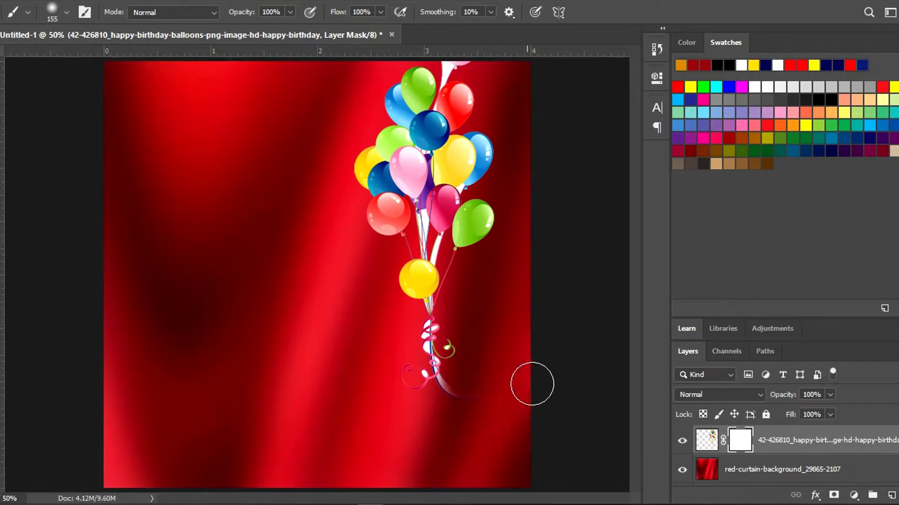
pyautogui.moveTo(341, 361)
pyautogui.mouseDown()
pyautogui.moveTo(498, 385)
pyautogui.moveTo(379, 302)
pyautogui.moveTo(430, 337)
pyautogui.moveTo(472, 344)
pyautogui.mouseUp()
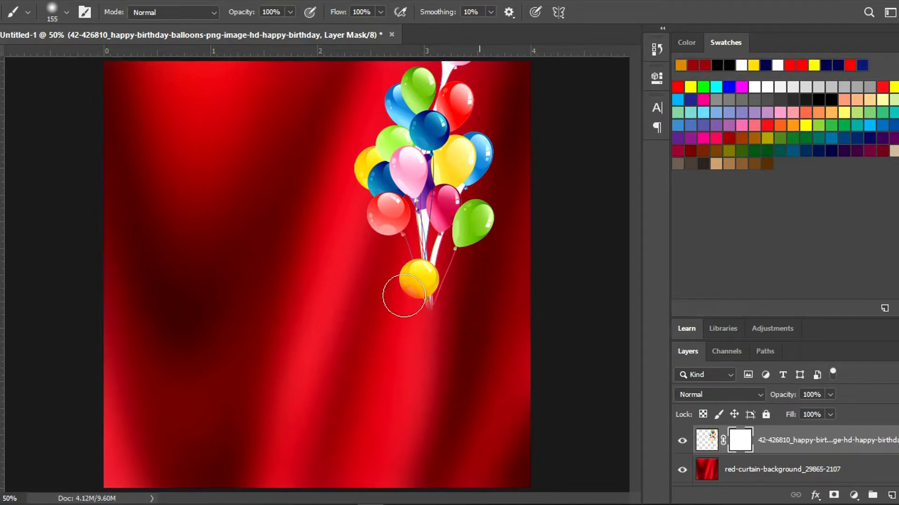
pyautogui.moveTo(401, 291)
pyautogui.mouseDown()
pyautogui.moveTo(509, 281)
pyautogui.moveTo(362, 260)
pyautogui.moveTo(459, 269)
pyautogui.moveTo(413, 240)
pyautogui.moveTo(425, 239)
pyautogui.moveTo(415, 224)
pyautogui.moveTo(432, 250)
pyautogui.moveTo(511, 261)
pyautogui.mouseUp()
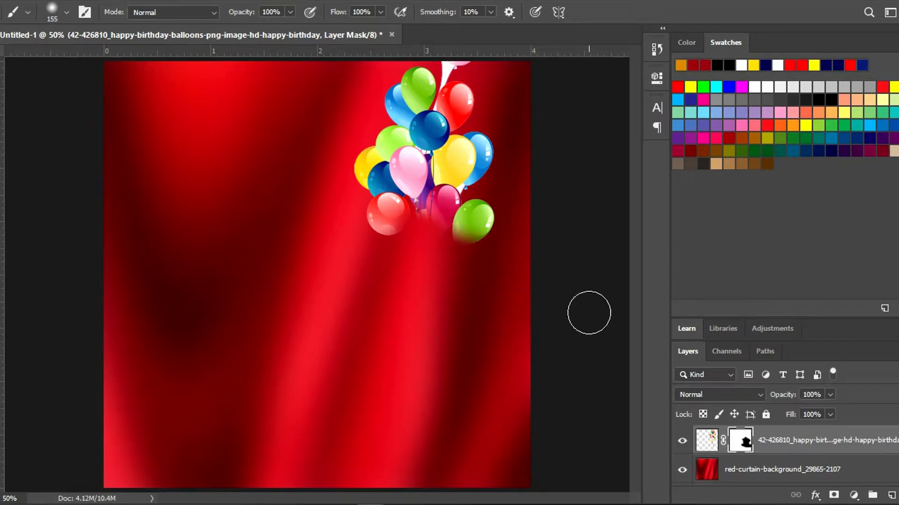
pyautogui.moveTo(490, 116)
pyautogui.mouseDown()
pyautogui.moveTo(473, 77)
pyautogui.moveTo(423, 50)
pyautogui.moveTo(434, 65)
pyautogui.mouseUp()
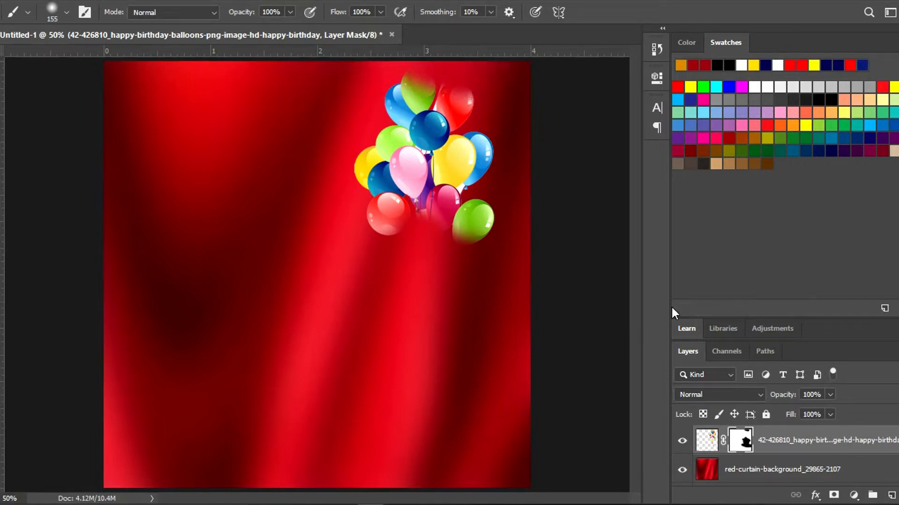
# Set the balloons layer opacity to 20%.
pyautogui.click(816, 394)
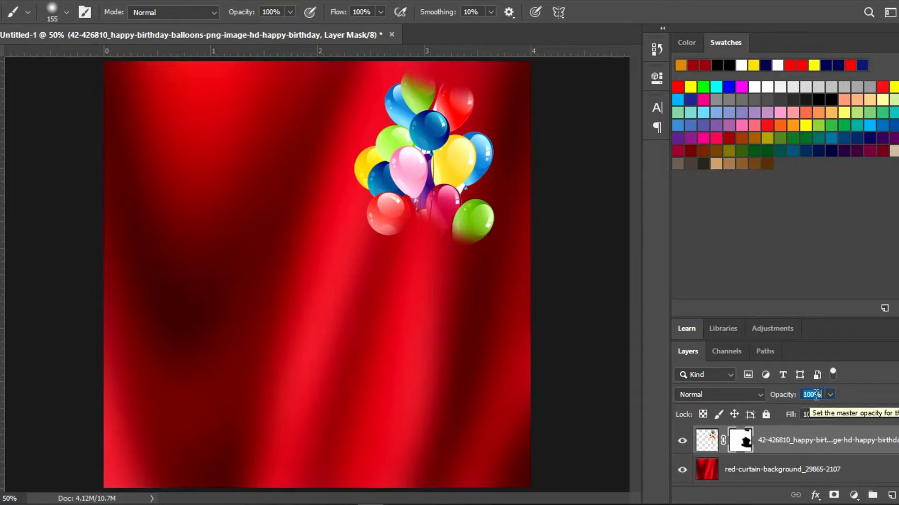
pyautogui.write('20')
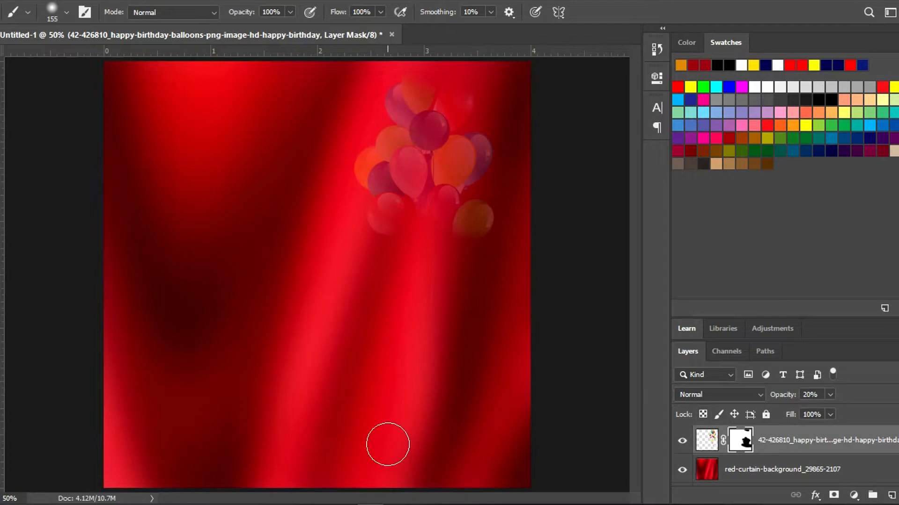
pyautogui.hotkey('alt', 'Tab')
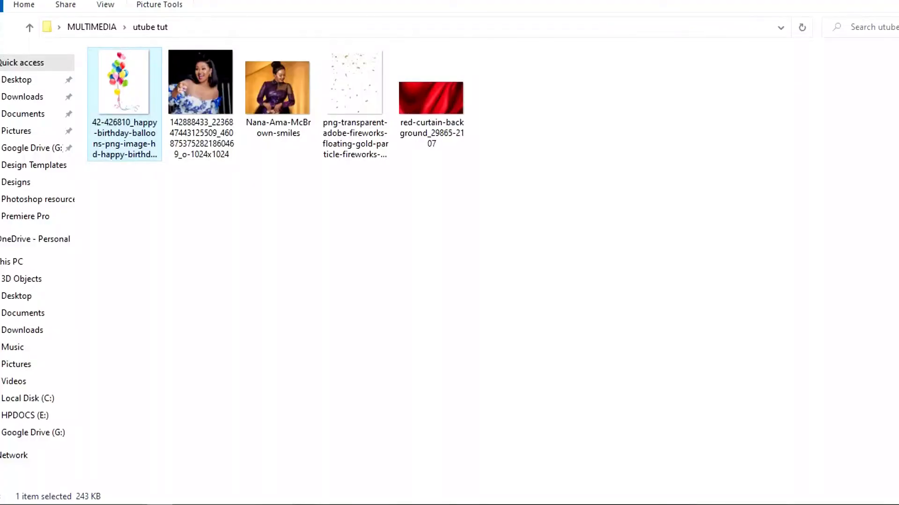
# Place the gold fireworks particle PNG and stretch it edge to edge across the canvas.
pyautogui.click(371, 79)
pyautogui.moveTo(373, 81); pyautogui.dragTo(279, 294)
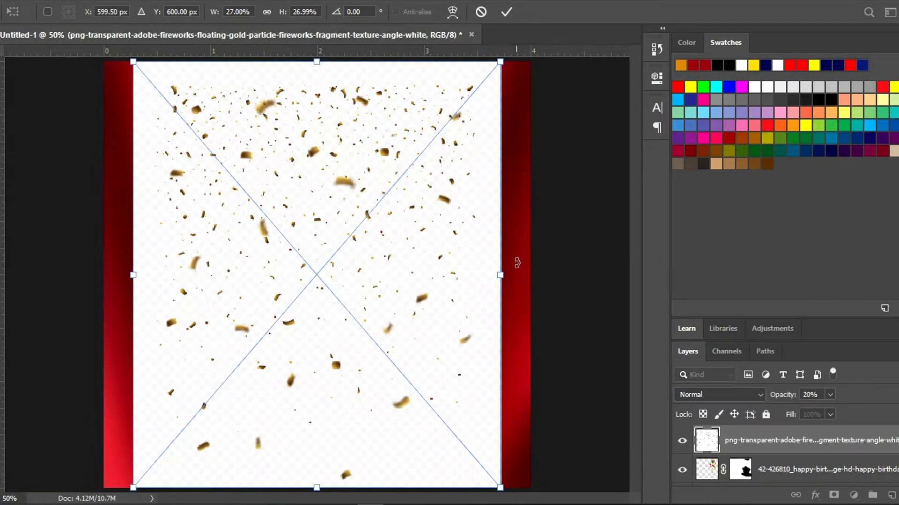
pyautogui.moveTo(510, 276); pyautogui.dragTo(530, 281)
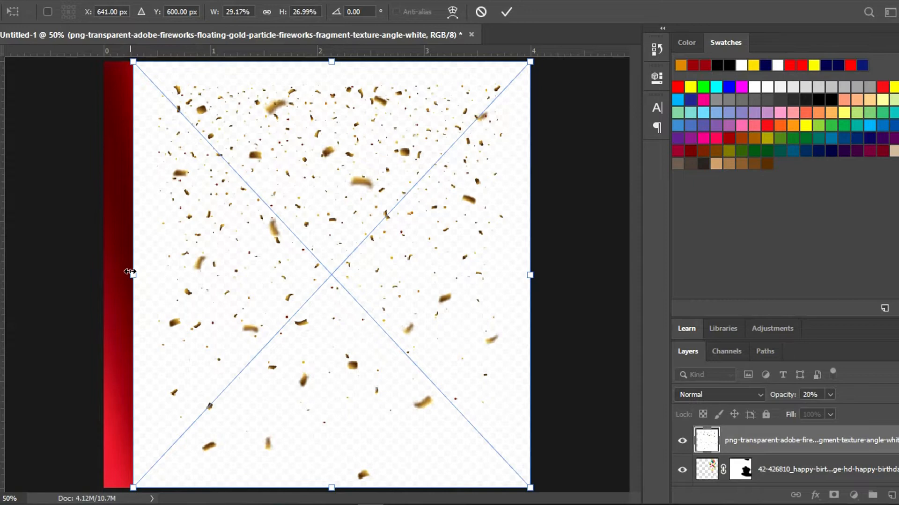
pyautogui.moveTo(131, 271); pyautogui.dragTo(105, 272)
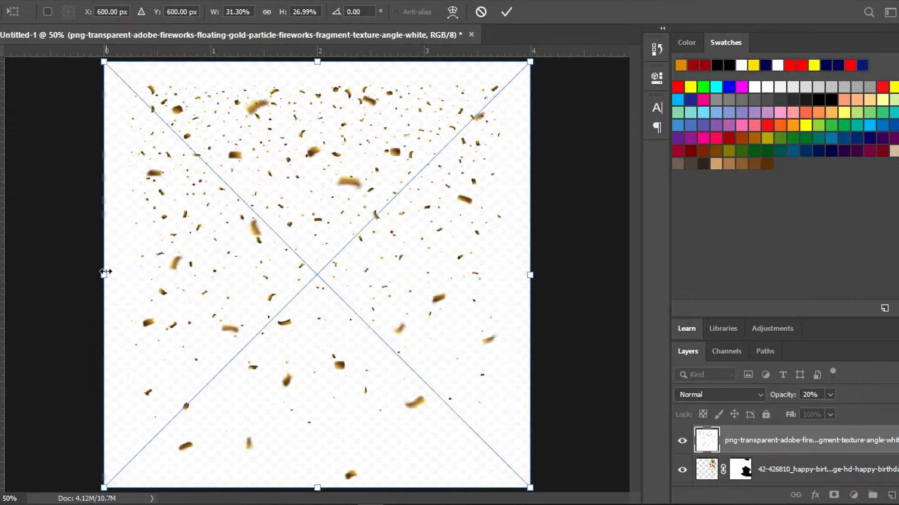
pyautogui.press('Return')
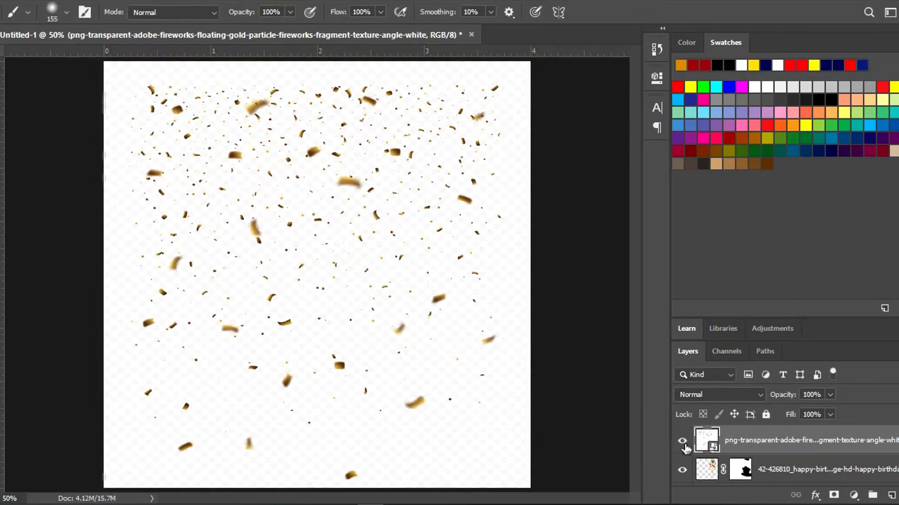
# Rasterize the particle layer and magic-erase its white background.
pyautogui.rightClick(755, 450)
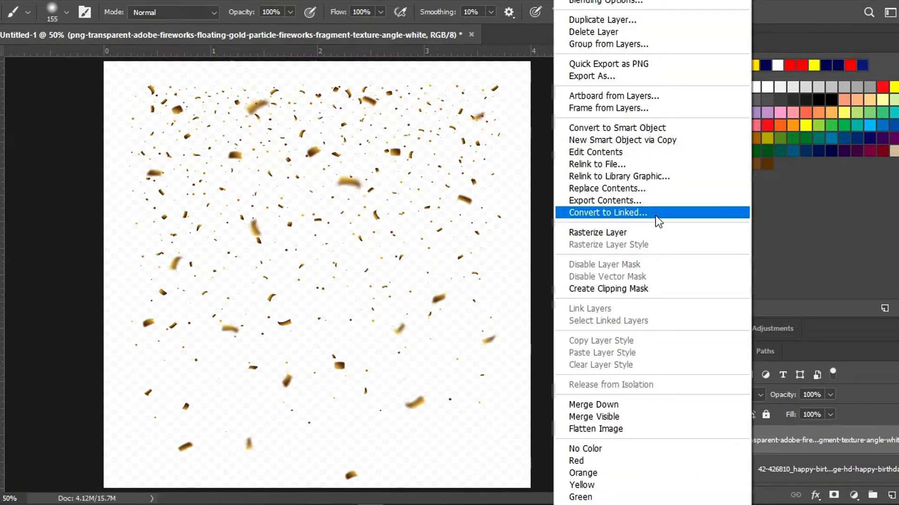
pyautogui.click(640, 230)
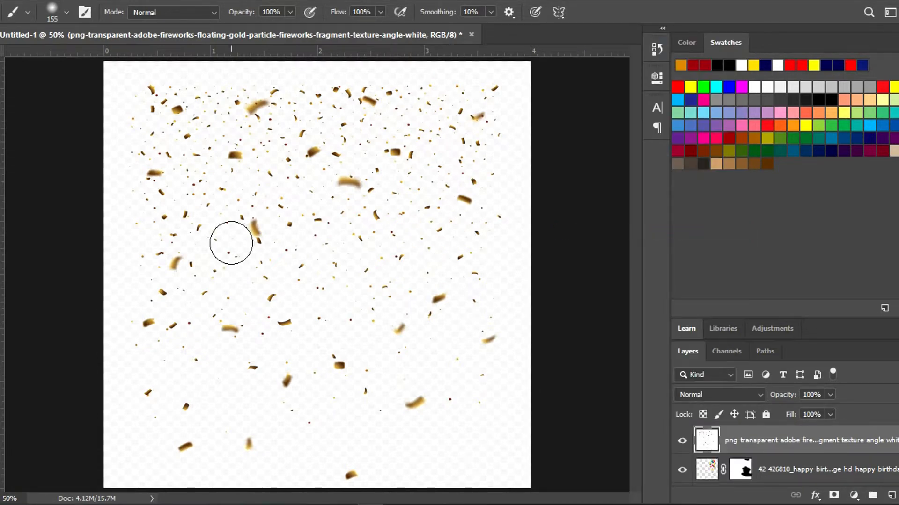
pyautogui.press('w')
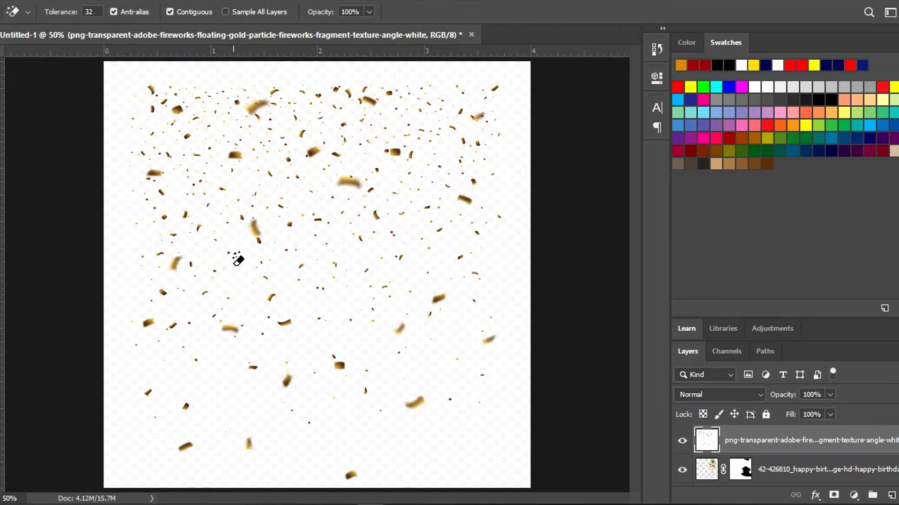
pyautogui.click(237, 258)
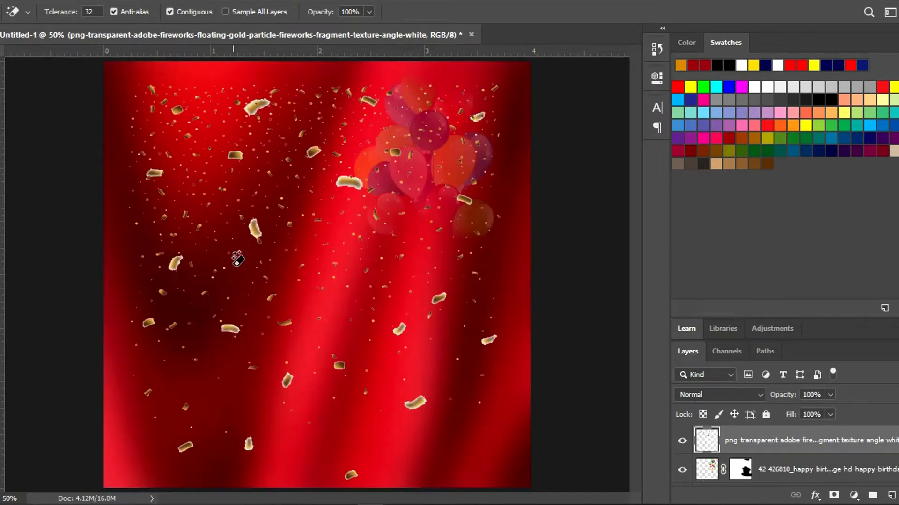
# Set the particle layer to 50% opacity and give the Rectangle tool a 0 px stroke.
pyautogui.click(817, 398)
pyautogui.write('50')
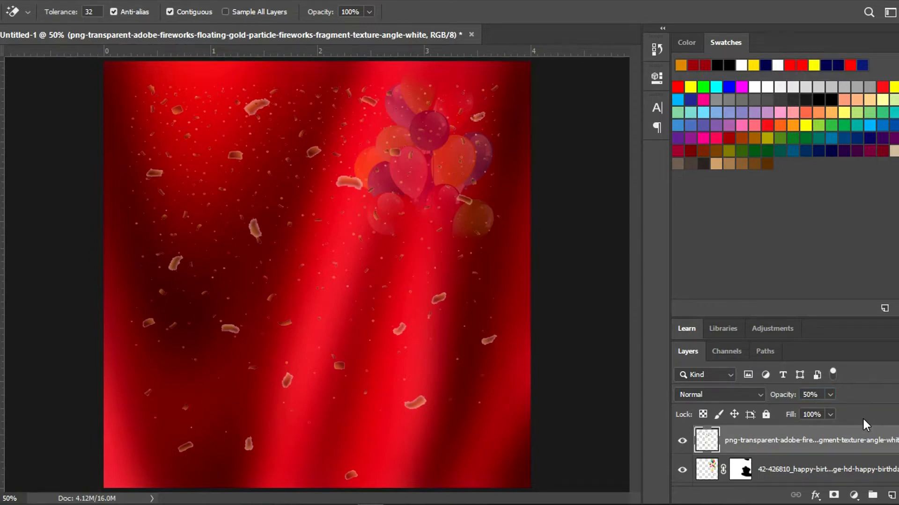
pyautogui.press('u')
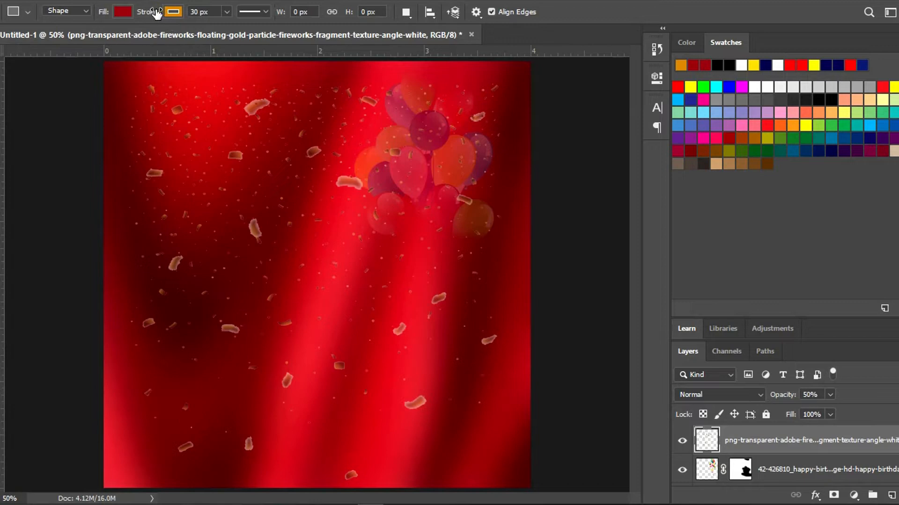
pyautogui.moveTo(156, 13); pyautogui.dragTo(130, 12)
# Draw a rectangle in the upper-left and size it to exactly 376 × 376 px.
pyautogui.moveTo(151, 115); pyautogui.dragTo(350, 253)
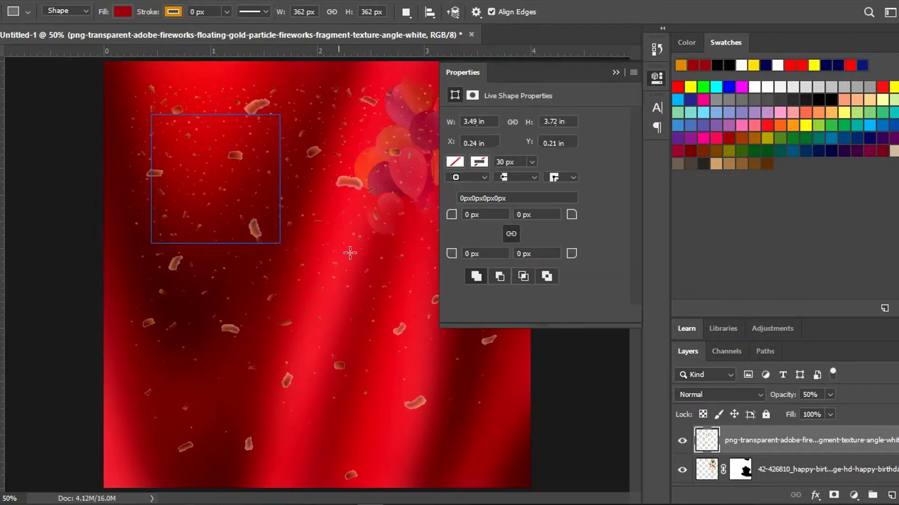
pyautogui.click(343, 247)
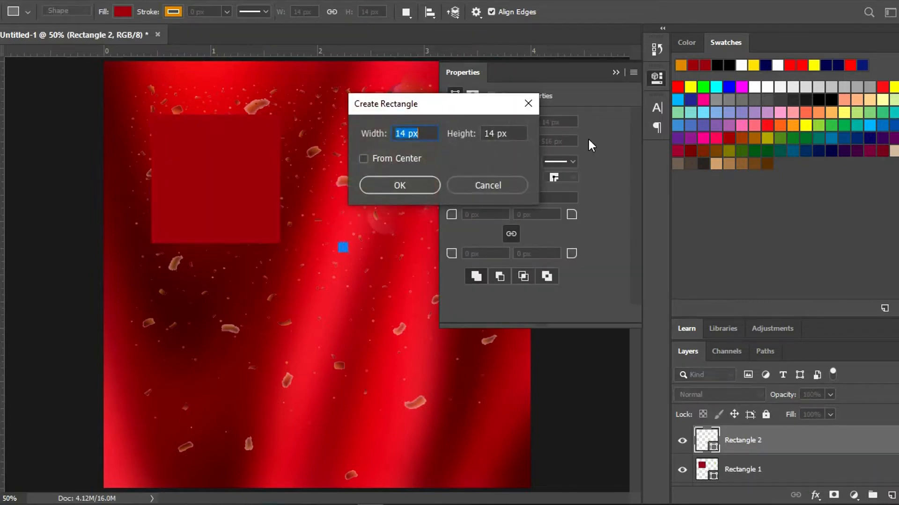
pyautogui.click(501, 186)
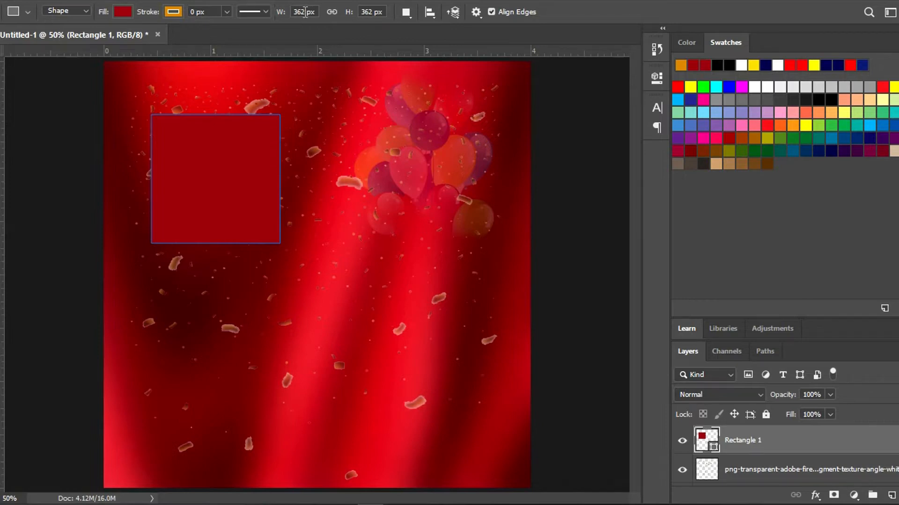
pyautogui.doubleClick(305, 11)
pyautogui.write('376')
pyautogui.click(372, 12)
pyautogui.doubleClick(372, 12)
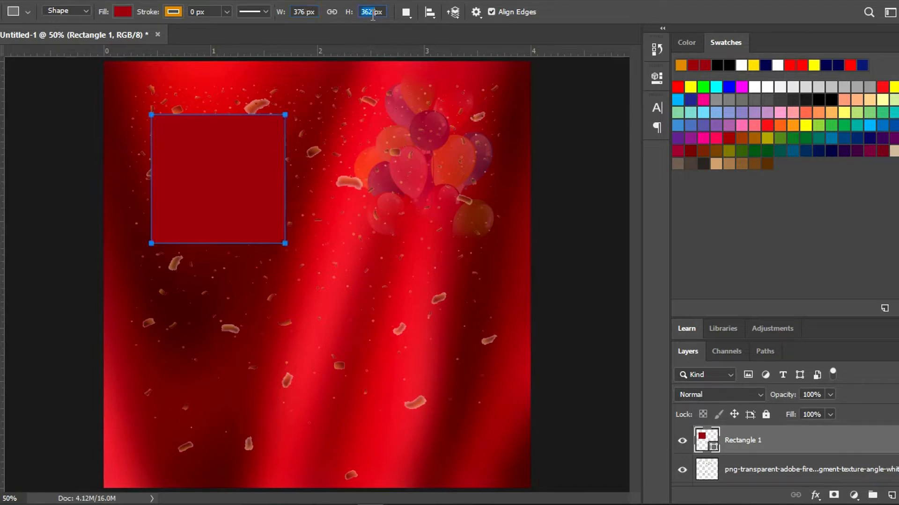
pyautogui.write('376')
pyautogui.press('Return')
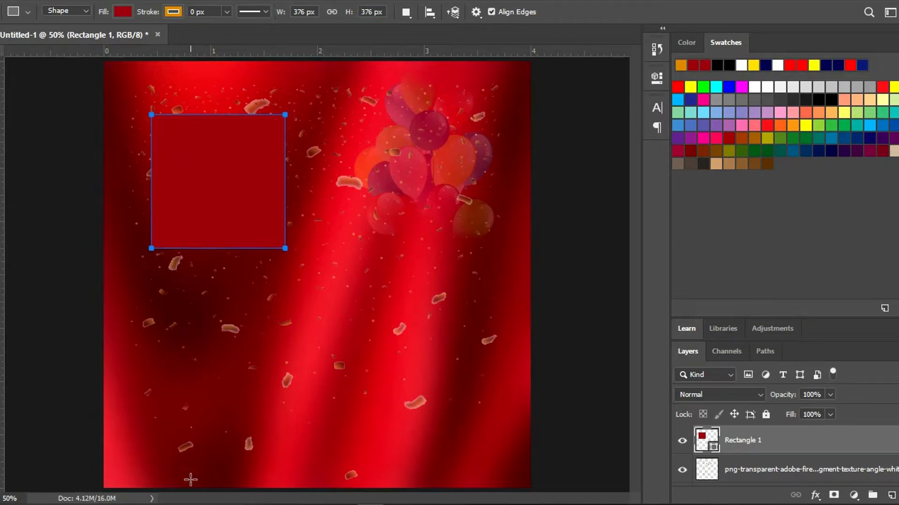
pyautogui.hotkey('alt', 'Tab')
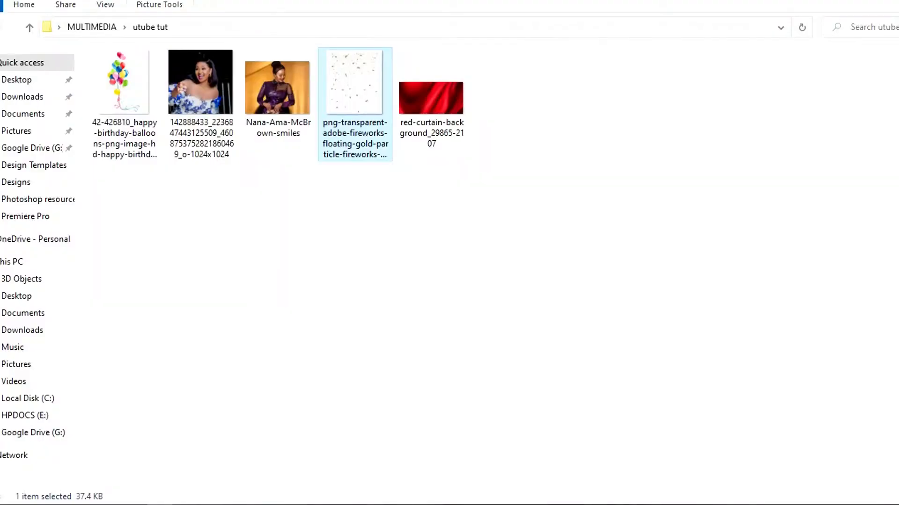
# Drag the portrait photo from the utube tut folder into the flyer.
pyautogui.click(268, 101)
pyautogui.moveTo(268, 101); pyautogui.dragTo(264, 271)
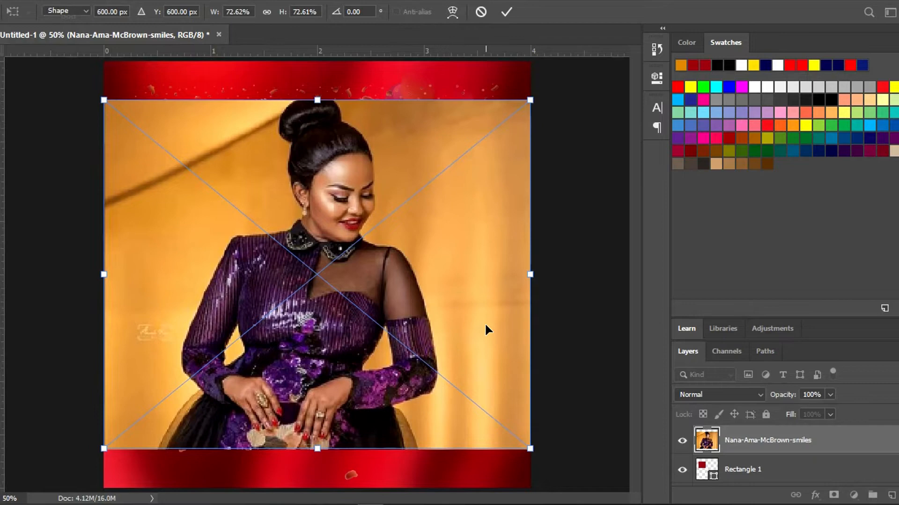
# Place the portrait as a smart object and scale it to about 61.83% × 76.68% at lower left.
pyautogui.press('Return')
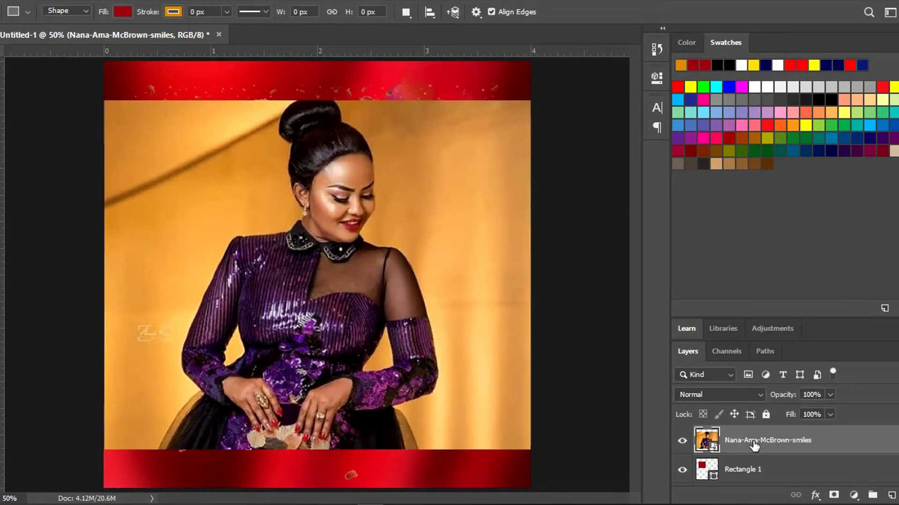
pyautogui.rightClick(754, 445)
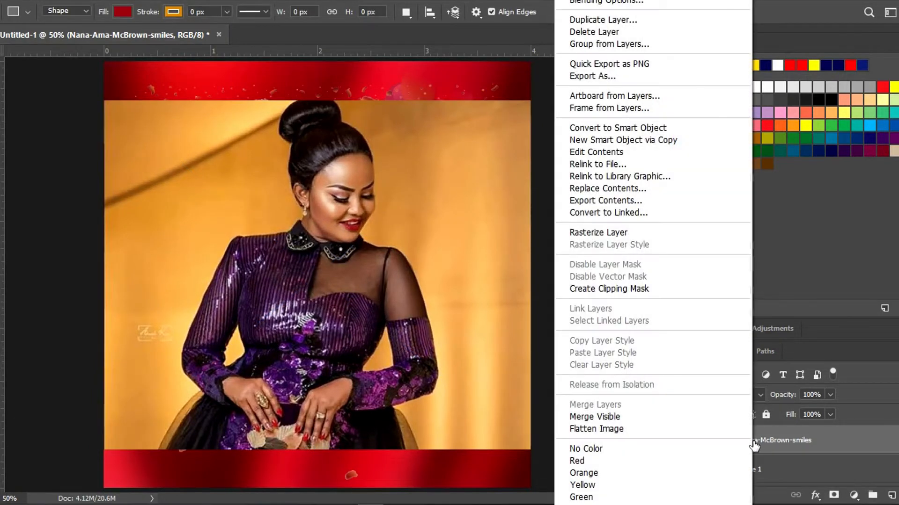
pyautogui.click(636, 127)
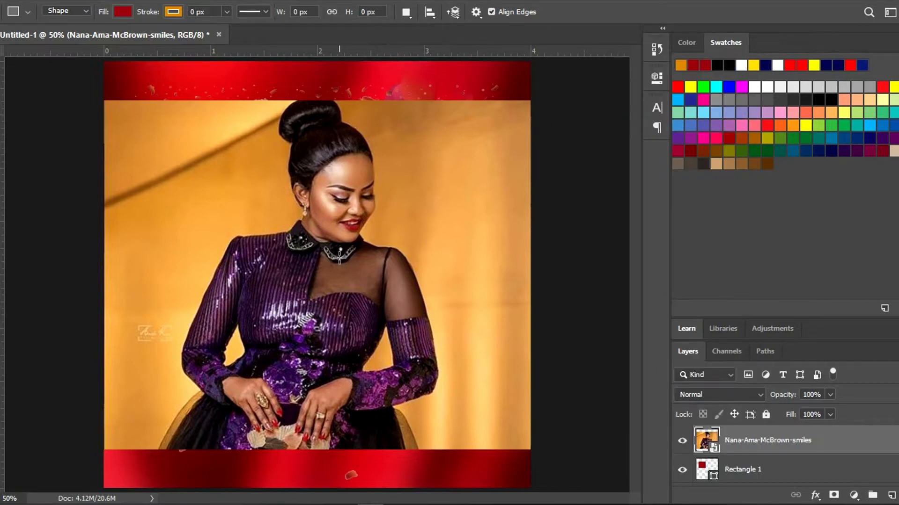
pyautogui.hotkey('ctrl', 't')
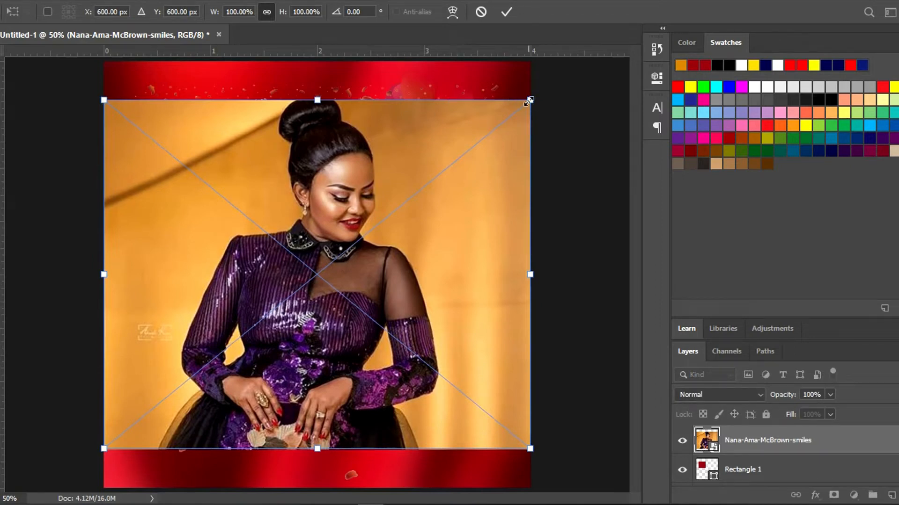
pyautogui.moveTo(529, 100); pyautogui.dragTo(365, 184)
pyautogui.press('Return')
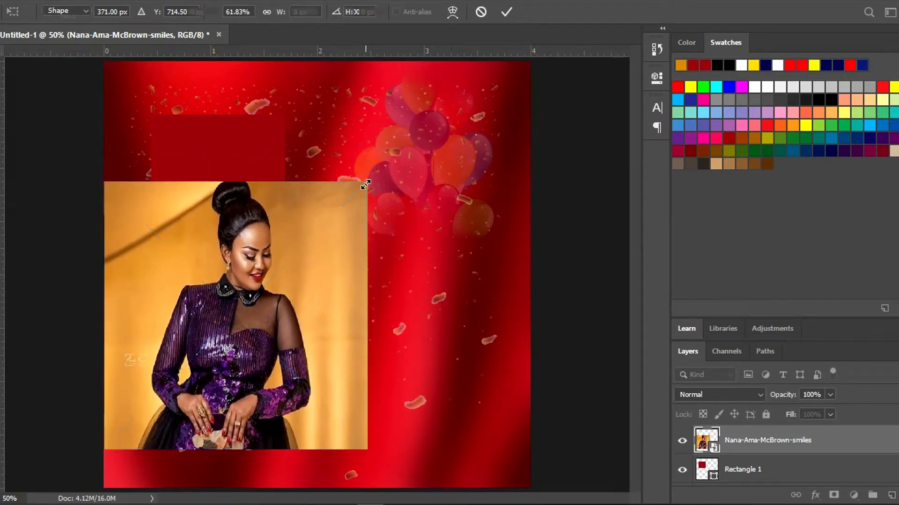
pyautogui.press('u')
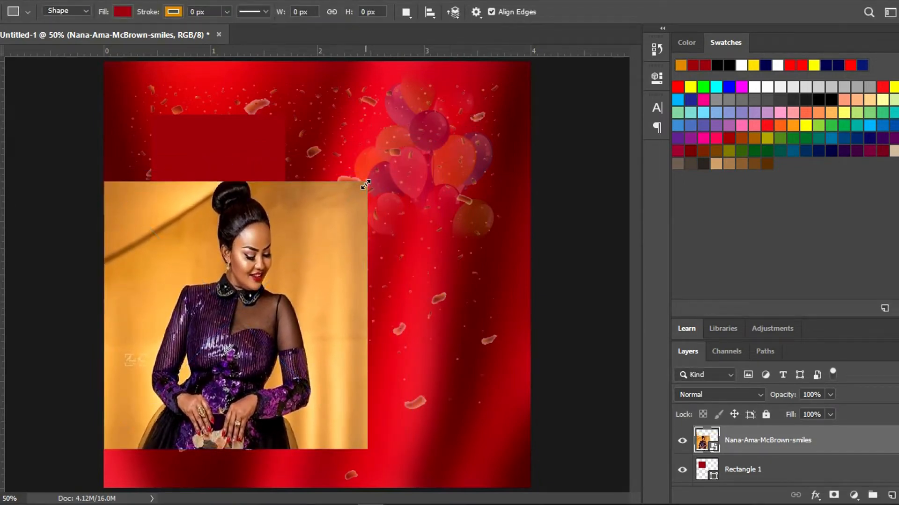
# Clip the portrait to the red square, then move it up and rescale it to 56.50% × 67.52%.
pyautogui.rightClick(751, 442)
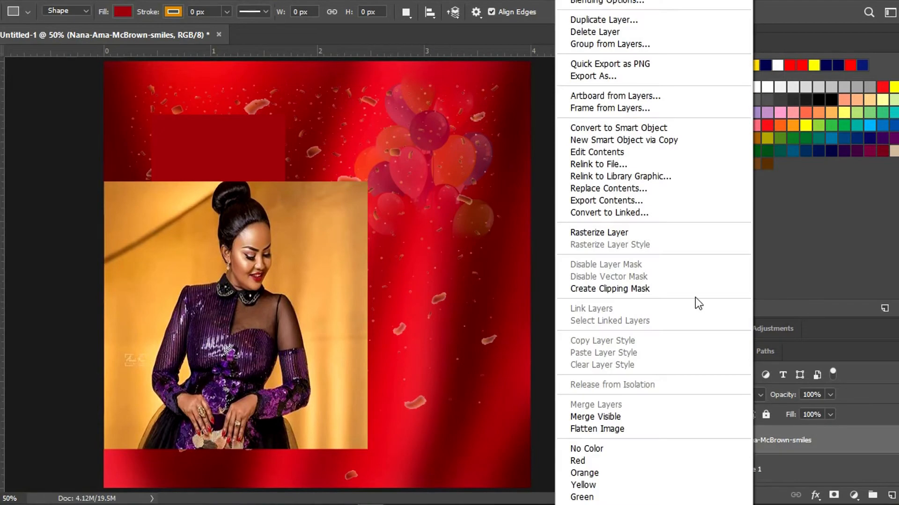
pyautogui.click(643, 290)
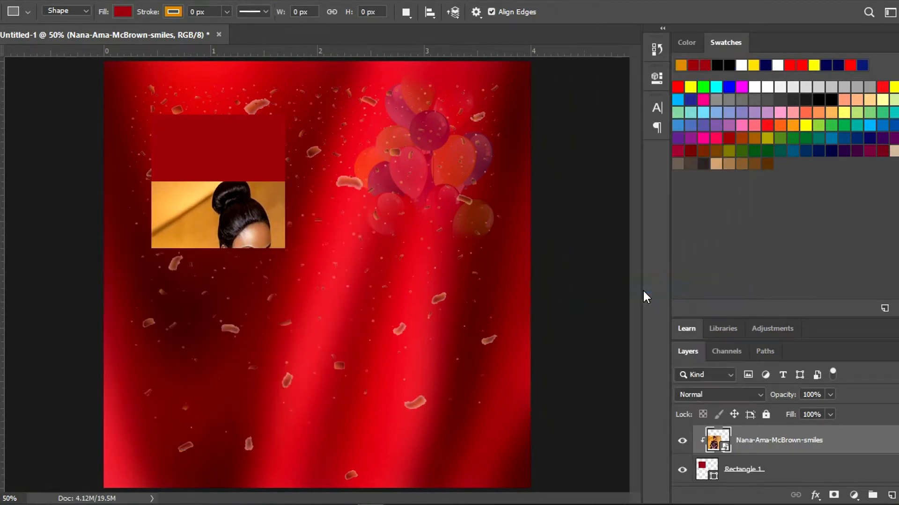
pyautogui.hotkey('ctrl', 't')
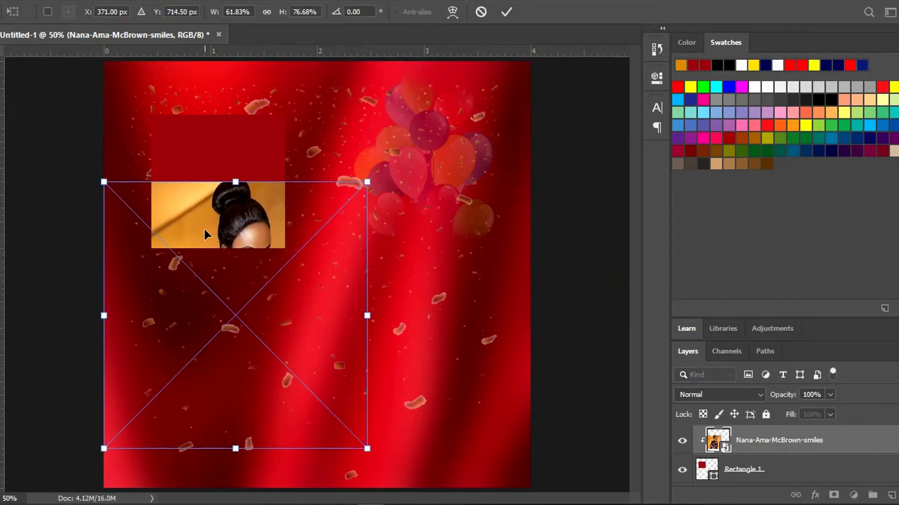
pyautogui.moveTo(204, 229); pyautogui.dragTo(201, 168)
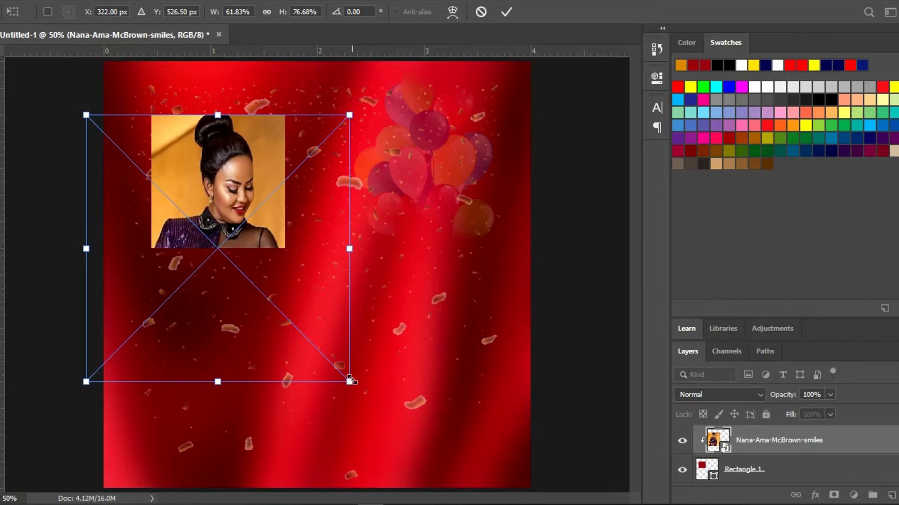
pyautogui.moveTo(350, 380); pyautogui.dragTo(328, 349)
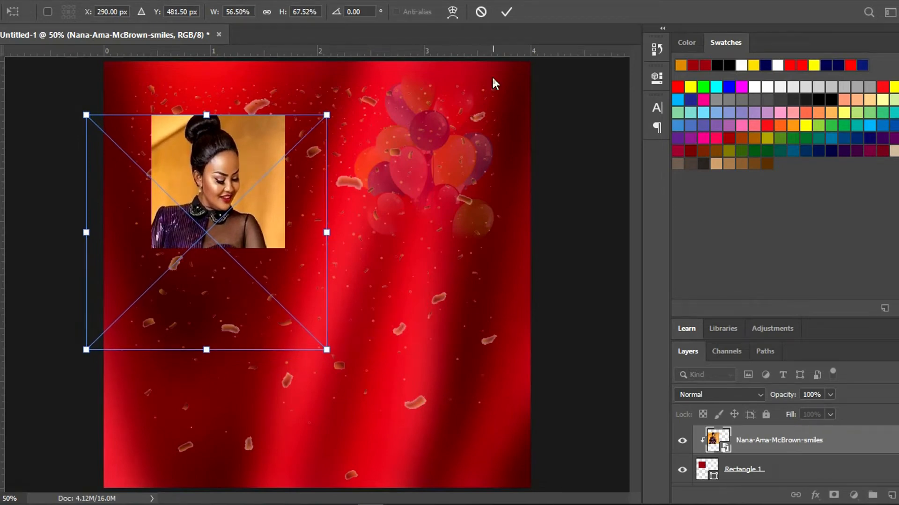
pyautogui.click(506, 18)
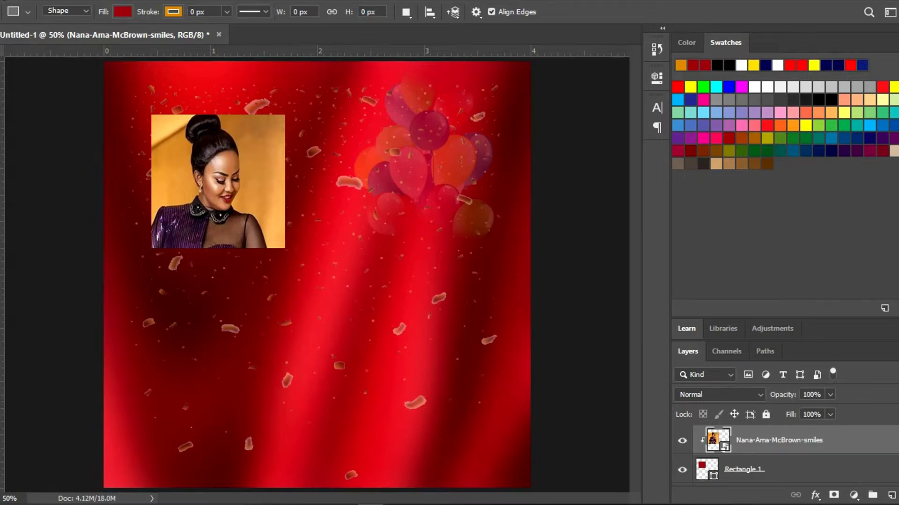
pyautogui.click(9, 1)
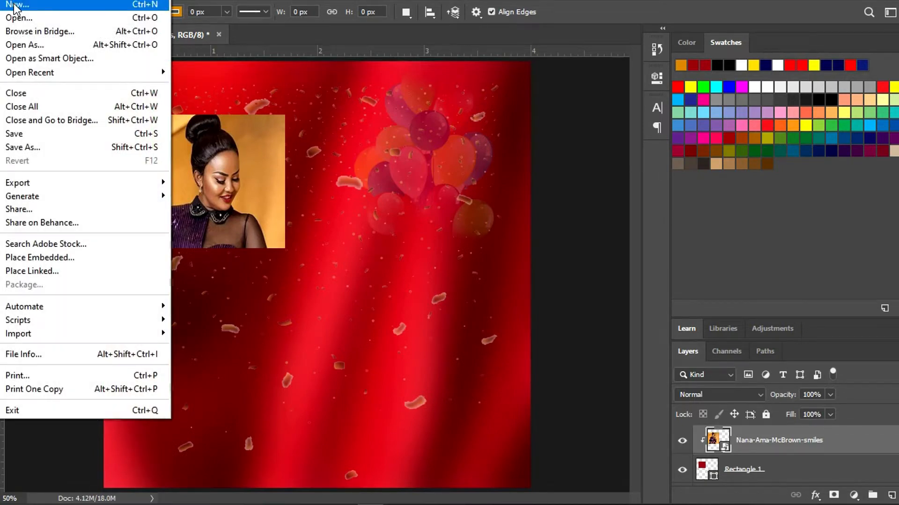
# Create Untitled-2, a white 4 × 4 inch document at 300 ppi.
pyautogui.click(14, 6)
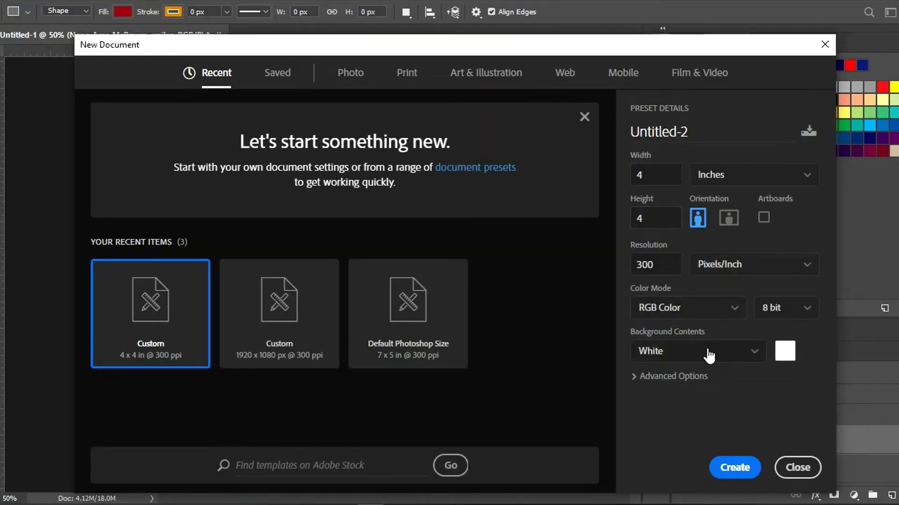
pyautogui.click(740, 472)
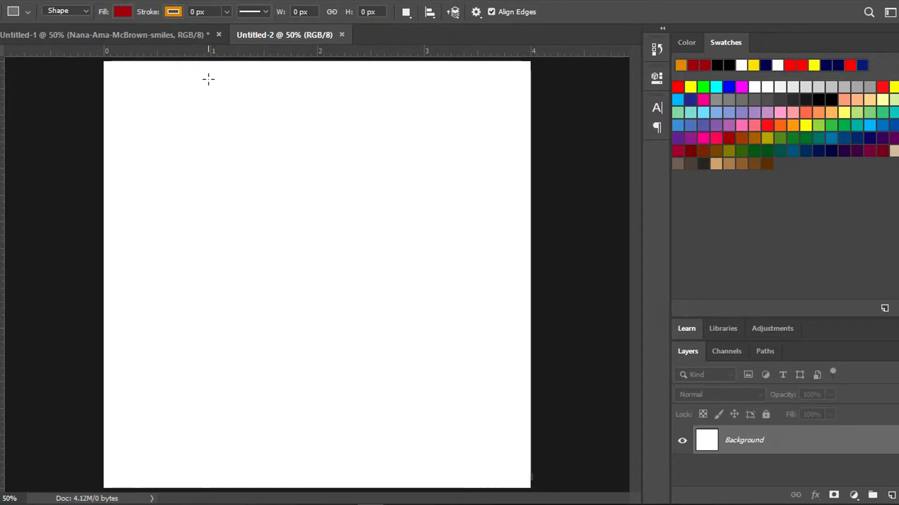
# Set the Rectangle tool to no fill with a 30 px stroke and draw a square near the upper left.
pyautogui.click(119, 12)
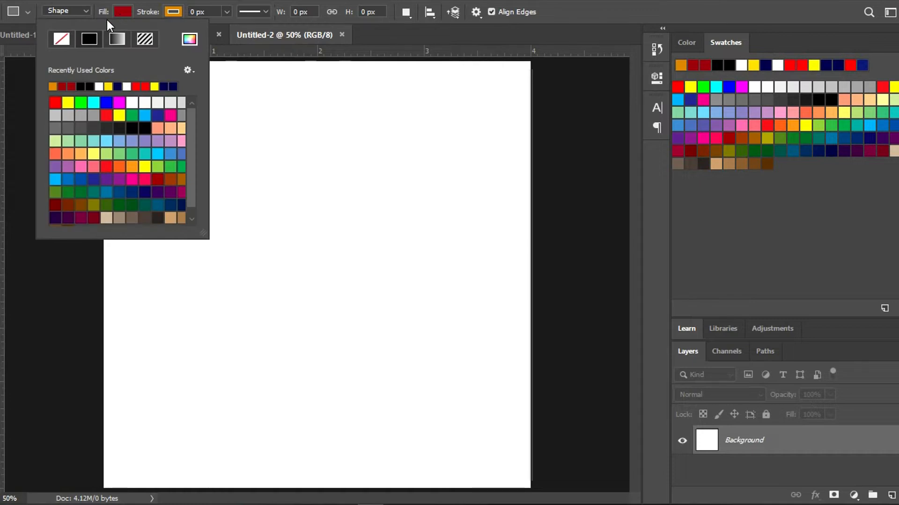
pyautogui.click(64, 36)
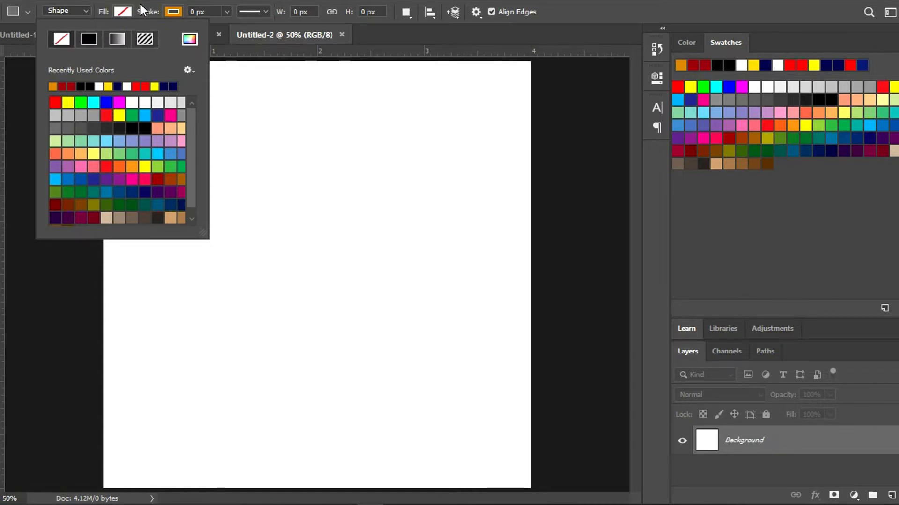
pyautogui.click(192, 14)
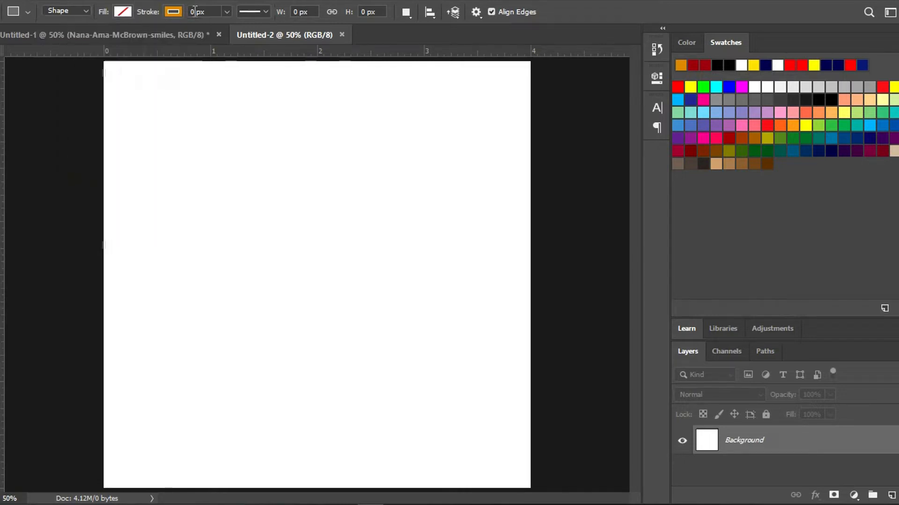
pyautogui.click(196, 11)
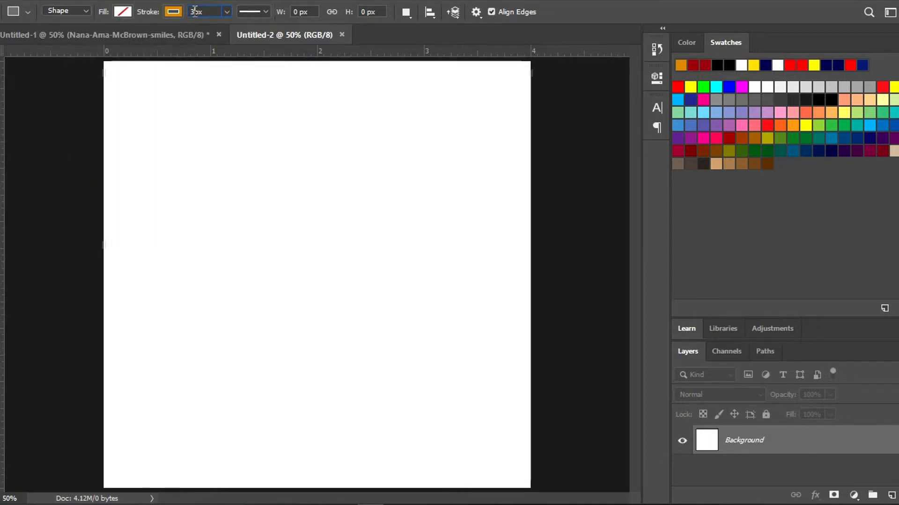
pyautogui.write('3')
pyautogui.moveTo(209, 119); pyautogui.dragTo(325, 260)
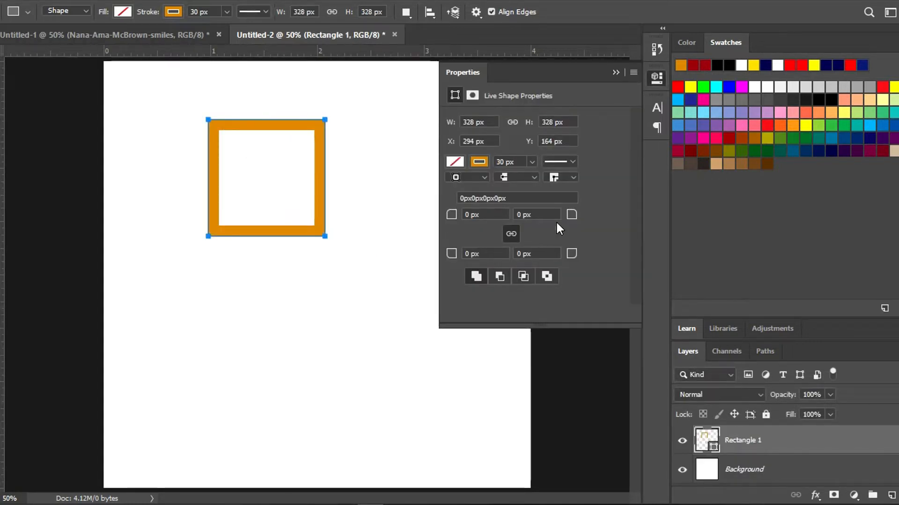
# Size the square to exactly 400 × 400 px in Properties.
pyautogui.doubleClick(474, 122)
pyautogui.write('400')
pyautogui.doubleClick(556, 122)
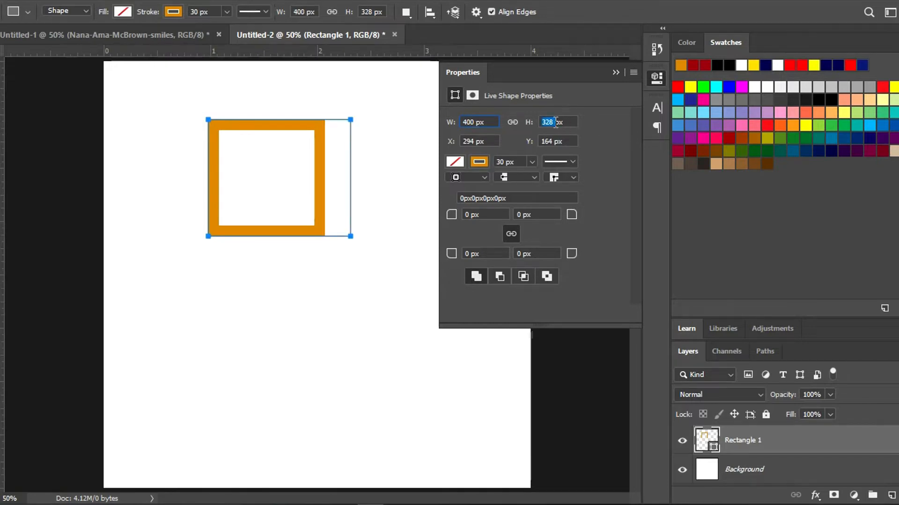
pyautogui.write('400')
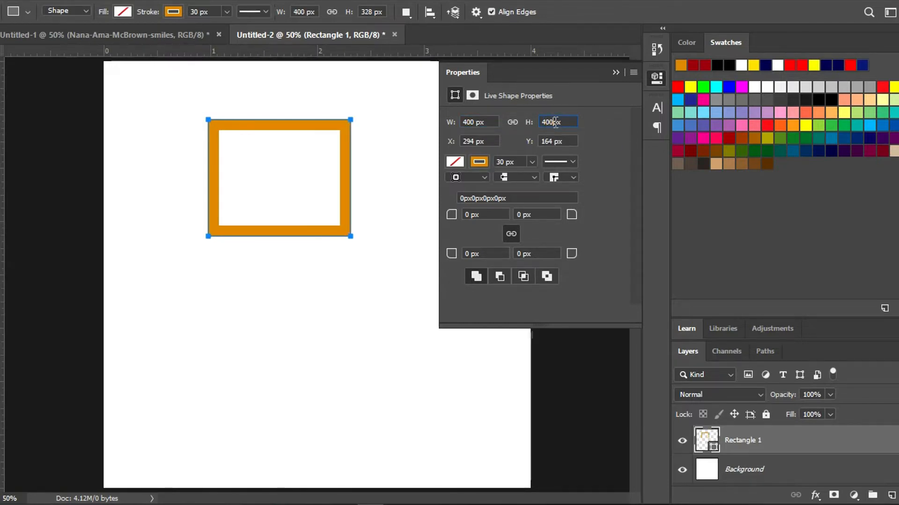
pyautogui.press('Return')
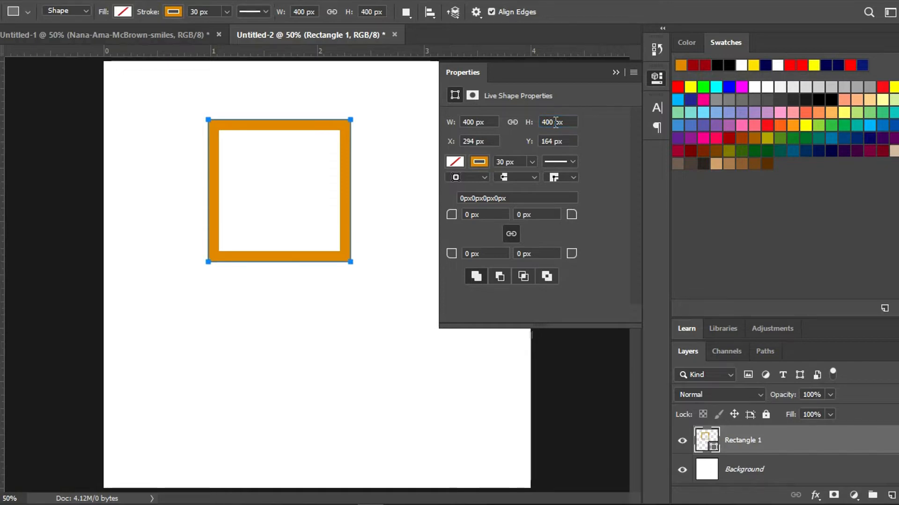
pyautogui.click(615, 72)
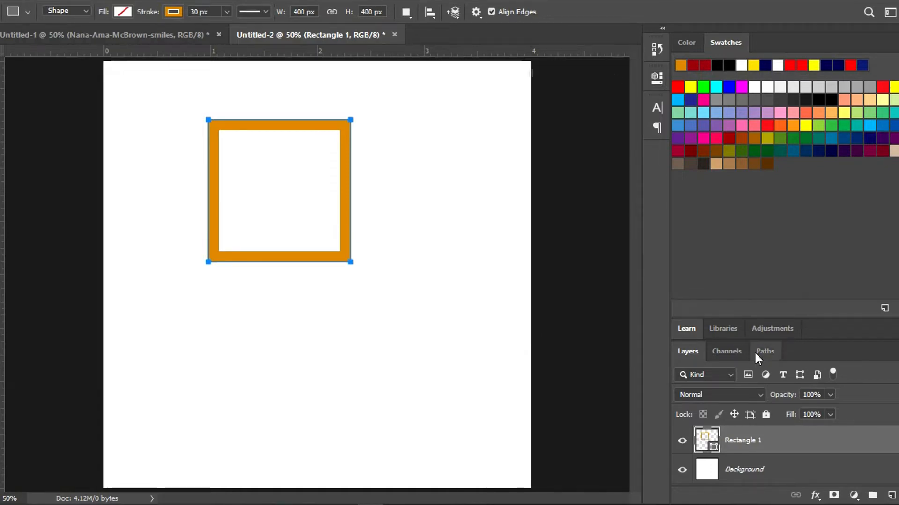
# In Rectangle 1's Blending Options, enable Bevel & Emboss, Inner Shadow, Color Overlay and Drop Shadow.
pyautogui.rightClick(830, 444)
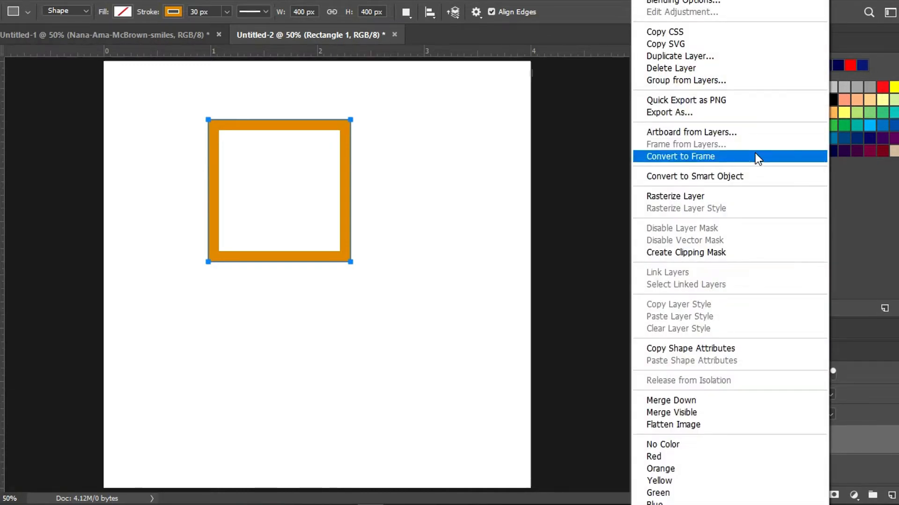
pyautogui.click(692, 2)
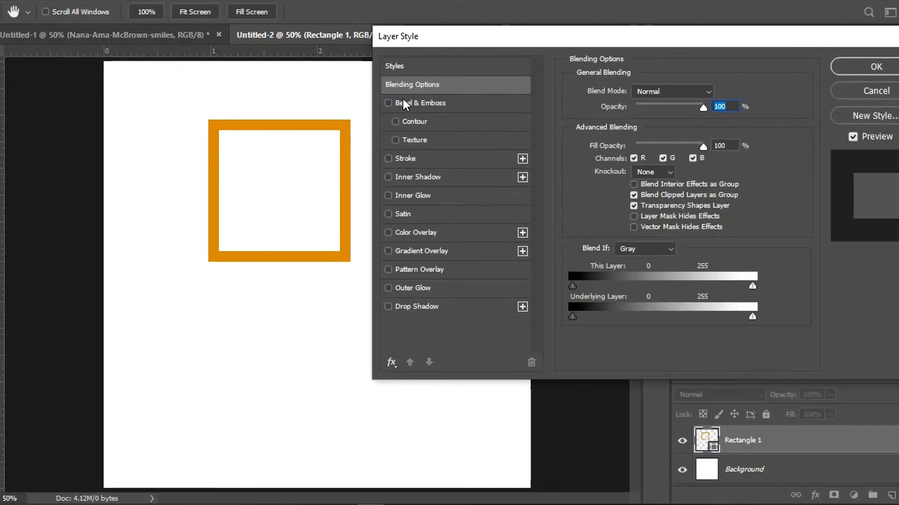
pyautogui.click(389, 103)
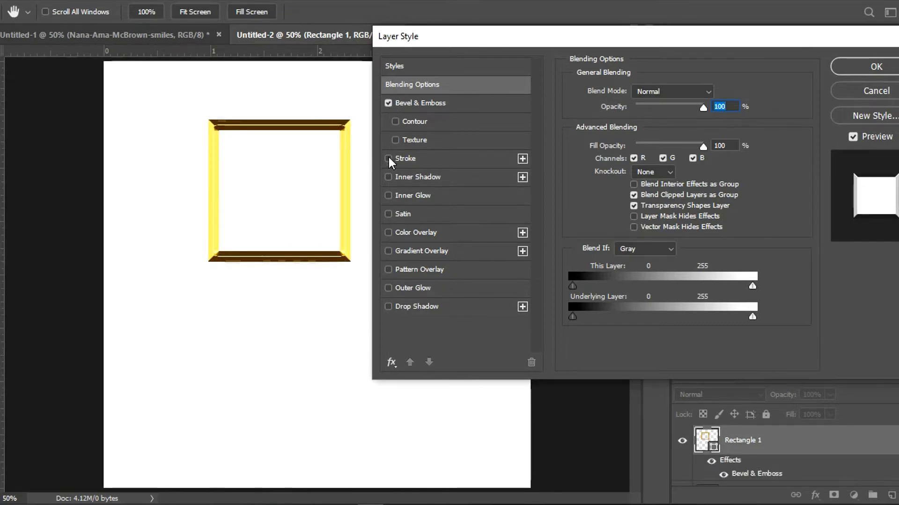
pyautogui.click(388, 177)
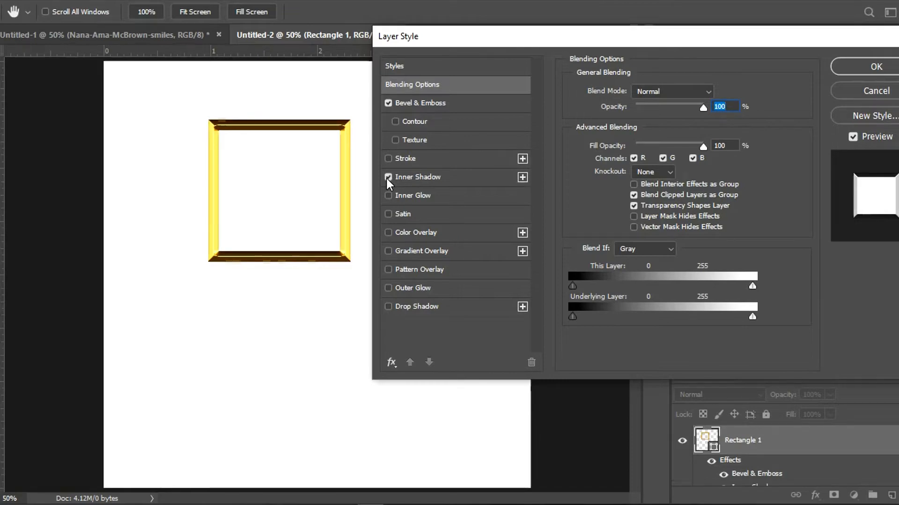
pyautogui.click(388, 229)
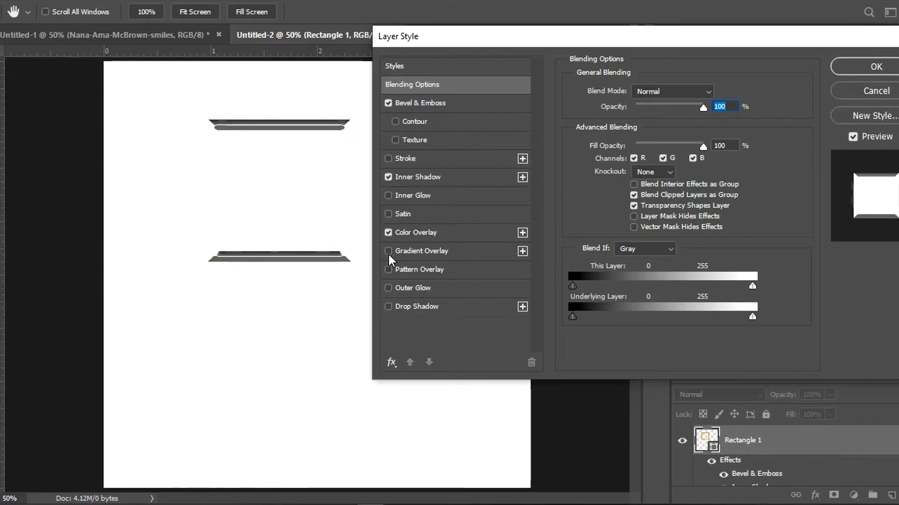
pyautogui.click(388, 307)
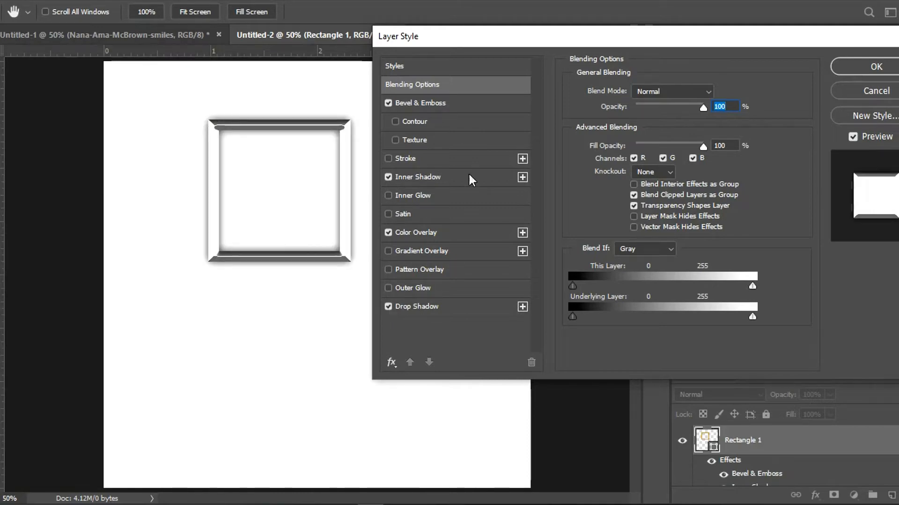
pyautogui.click(439, 85)
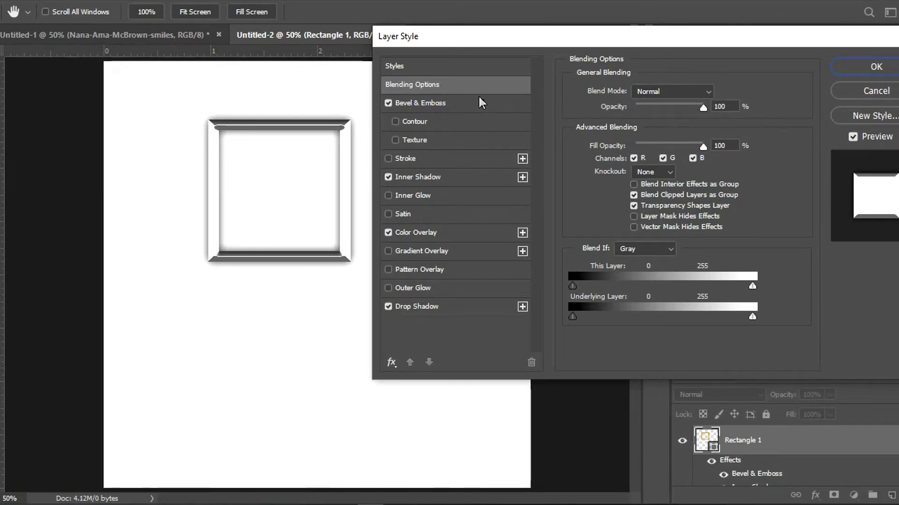
# Give the bevel altitude 35, the second gloss contour, and a Linear Dodge (Add) highlight at 64% opacity.
pyautogui.click(463, 102)
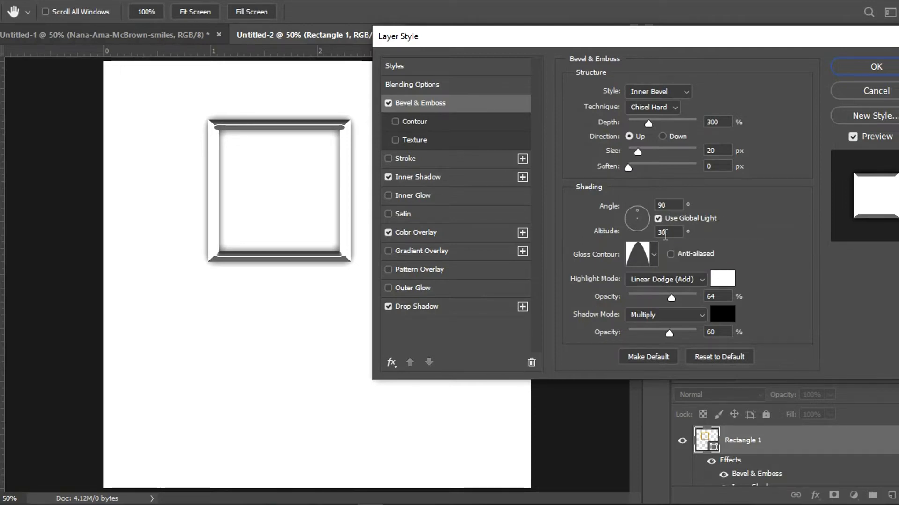
pyautogui.click(669, 233)
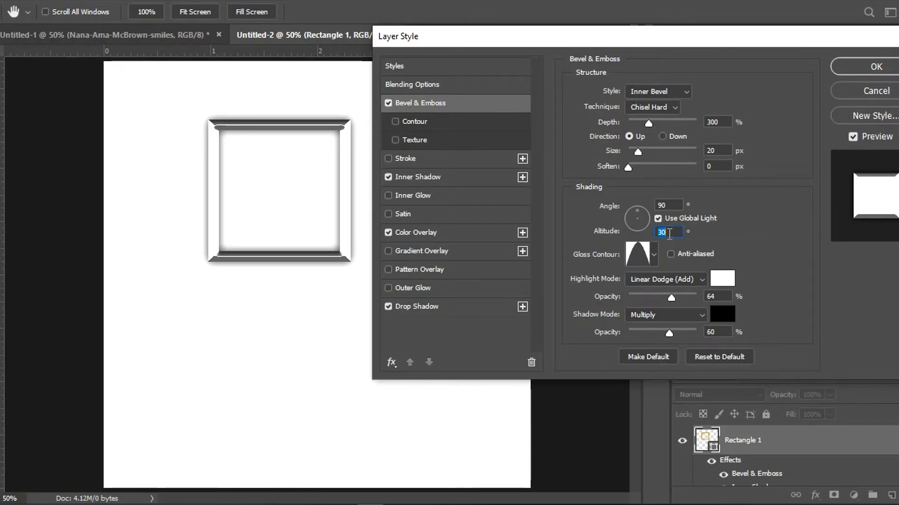
pyautogui.write('35')
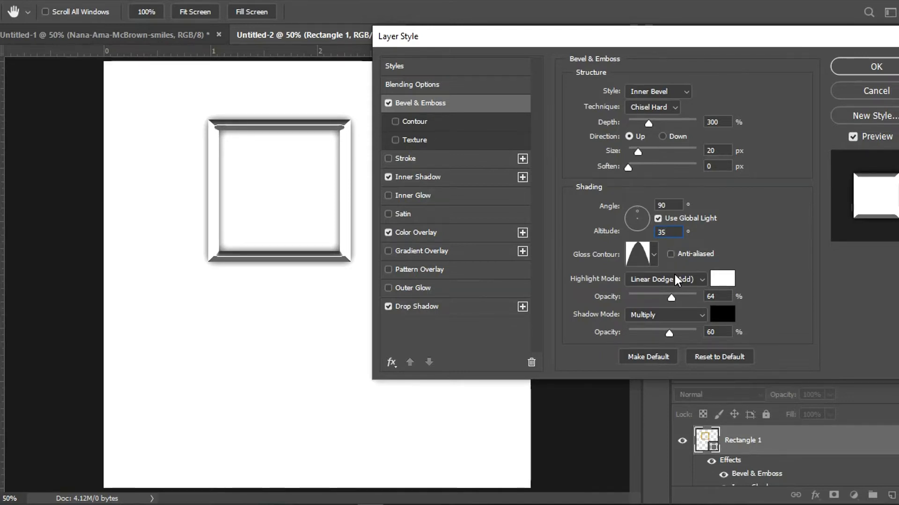
pyautogui.click(654, 256)
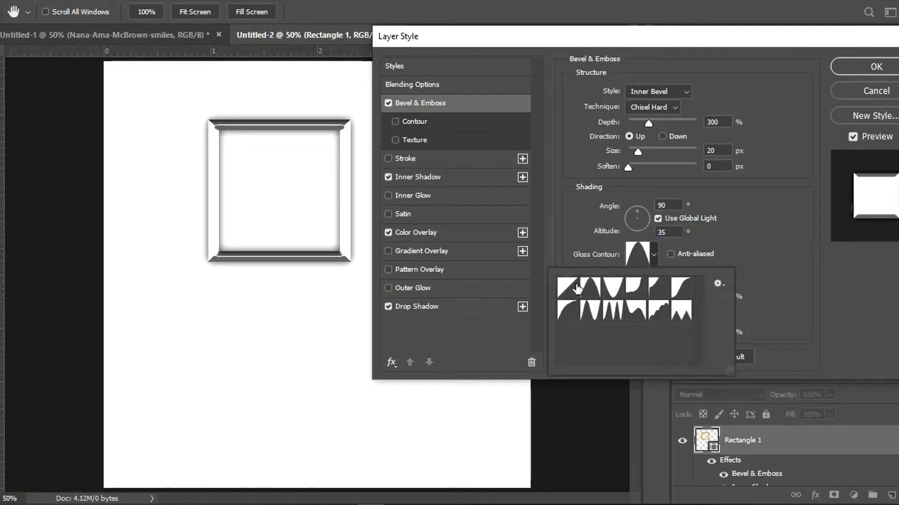
pyautogui.click(590, 290)
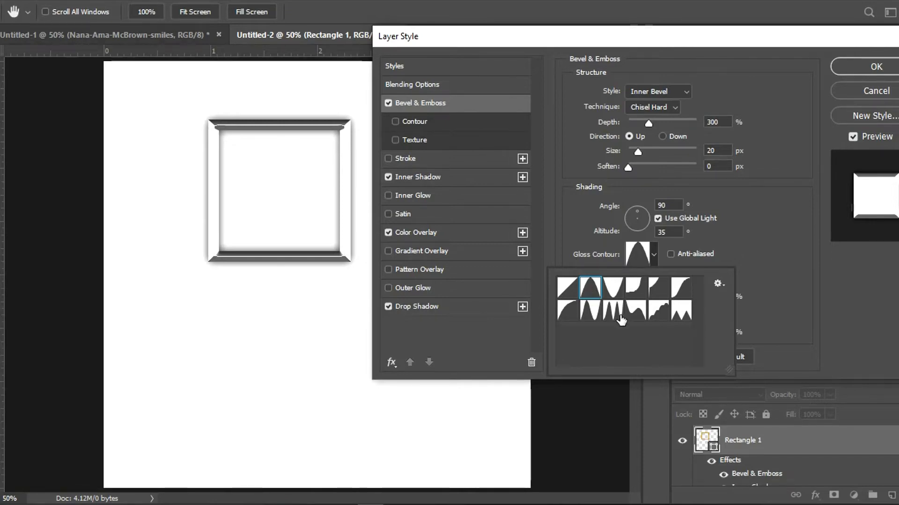
pyautogui.click(655, 253)
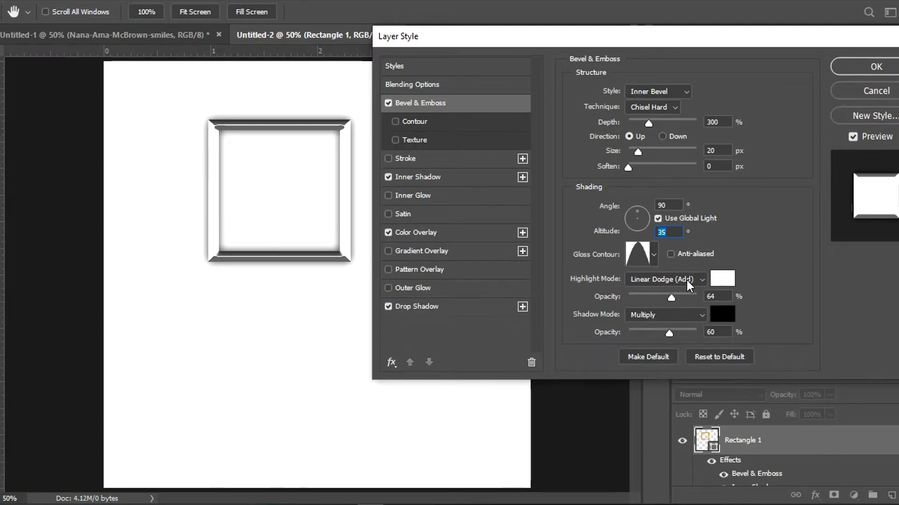
pyautogui.click(701, 280)
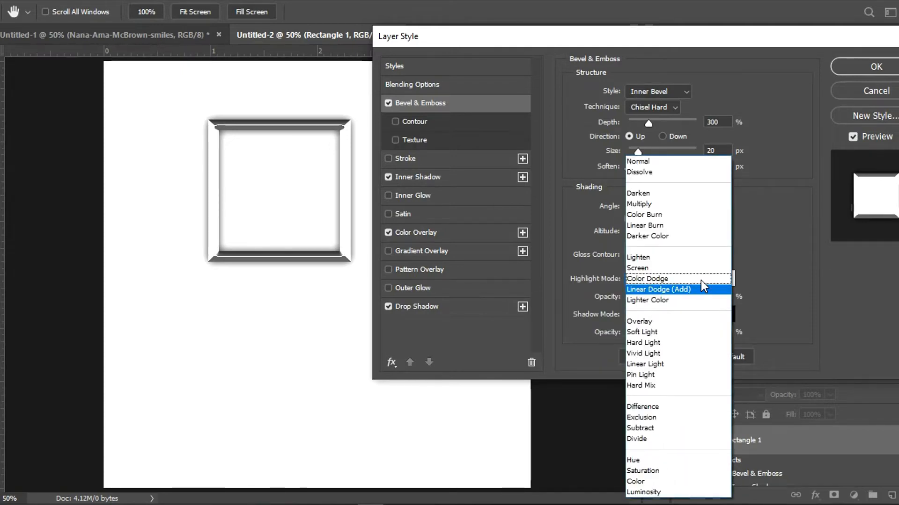
pyautogui.click(687, 290)
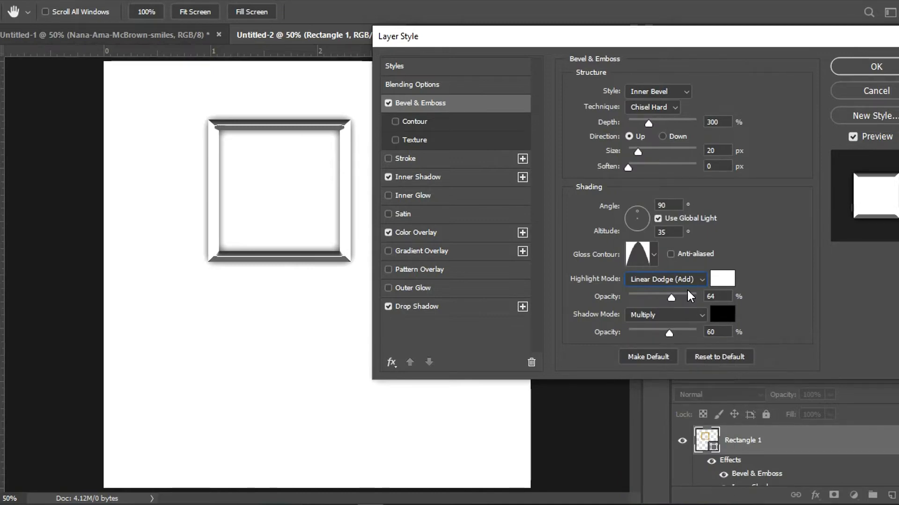
pyautogui.doubleClick(715, 298)
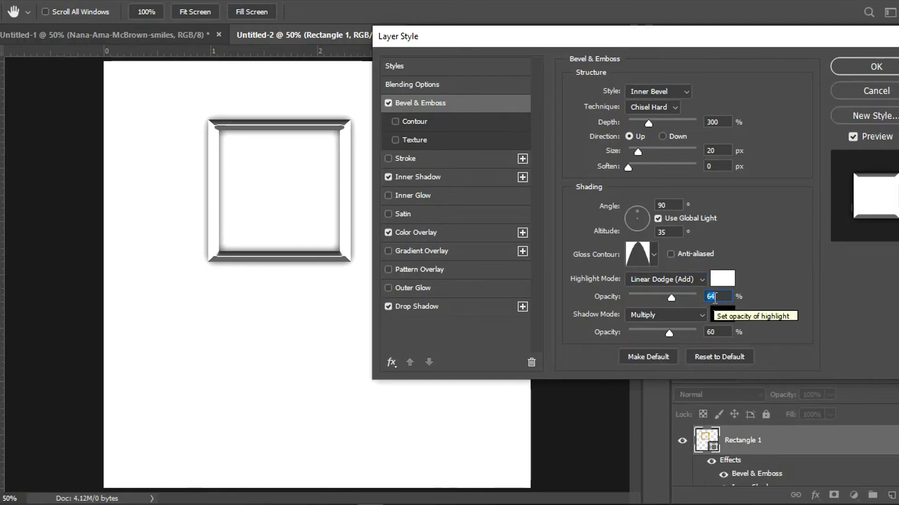
pyautogui.write('64')
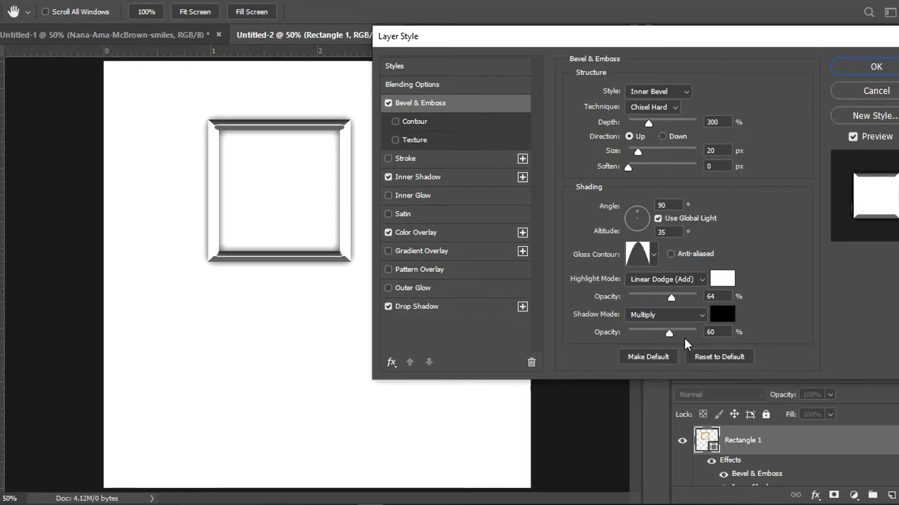
# Switch the inner shadow's contour to the first preset in the second row.
pyautogui.click(460, 176)
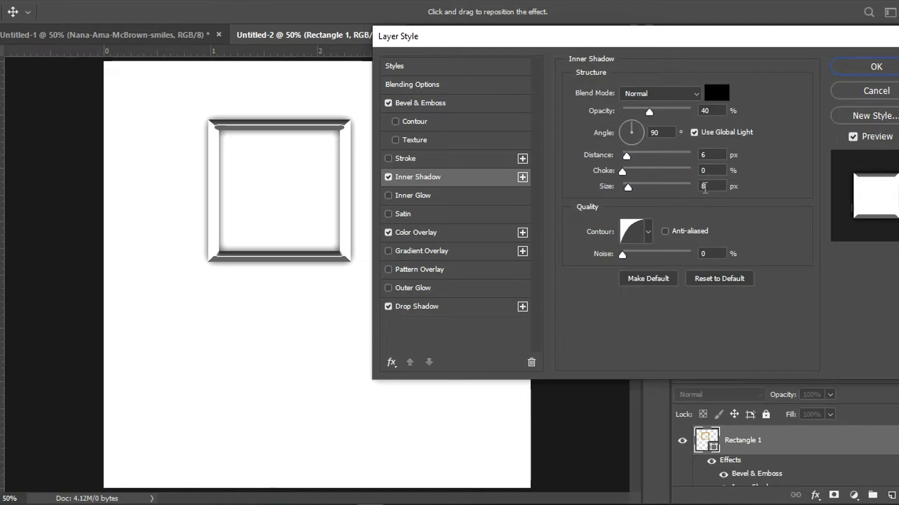
pyautogui.click(649, 232)
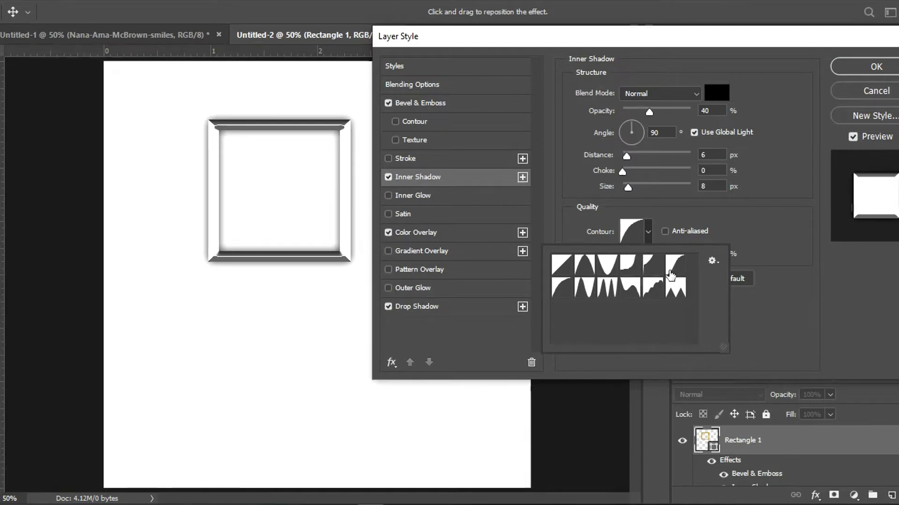
pyautogui.click(562, 290)
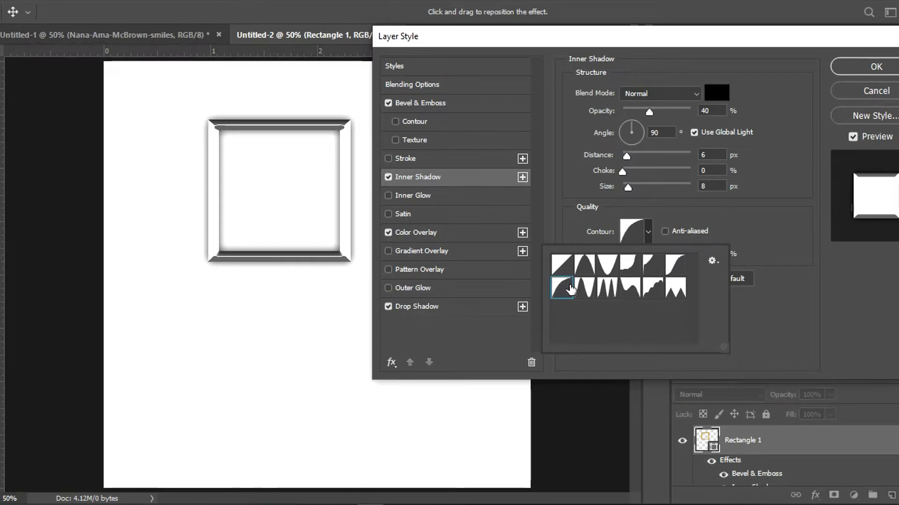
pyautogui.click(649, 232)
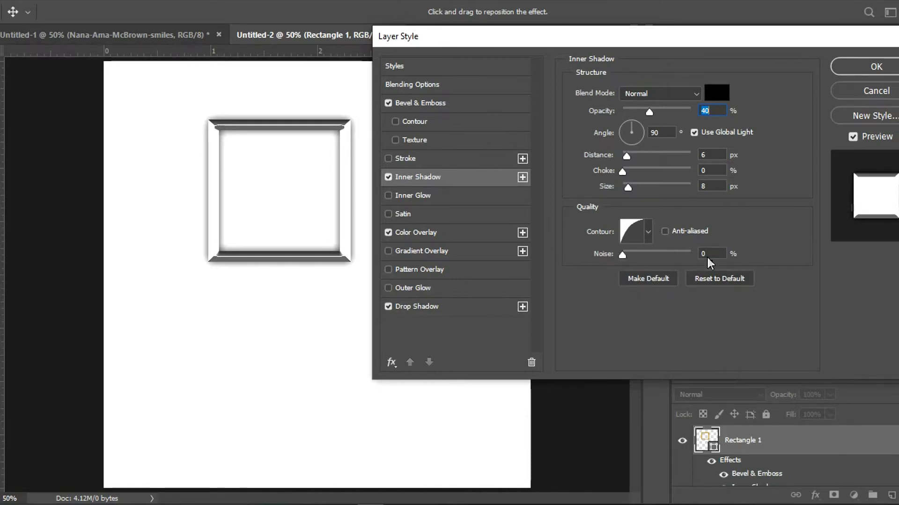
pyautogui.click(429, 231)
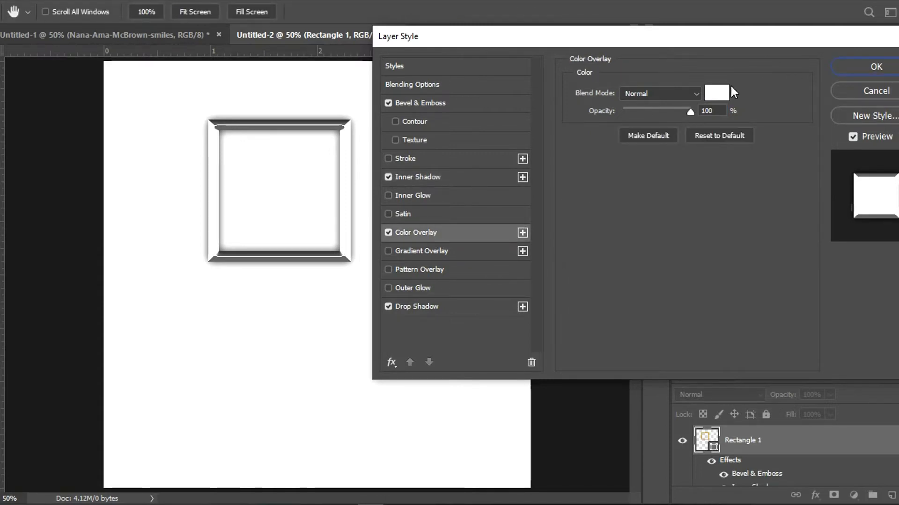
# Set the colour overlay colour to hex ff9c00.
pyautogui.click(719, 96)
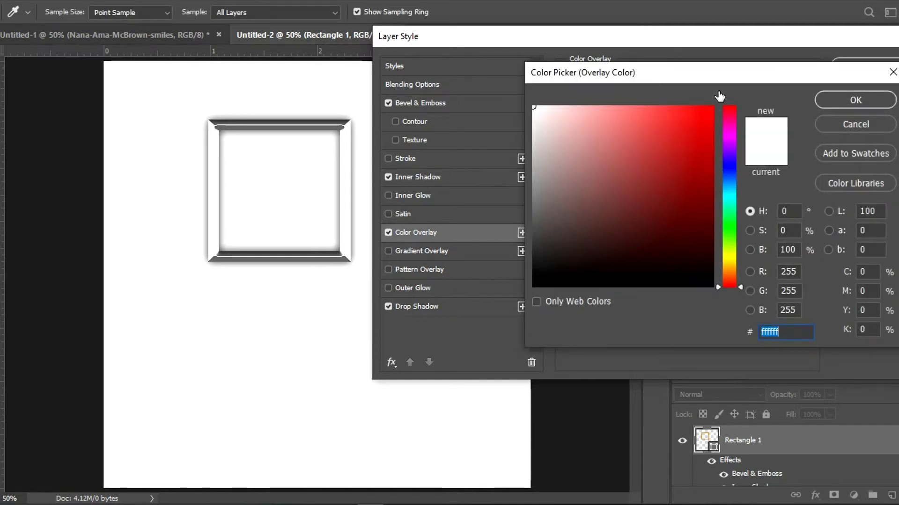
pyautogui.write('ff')
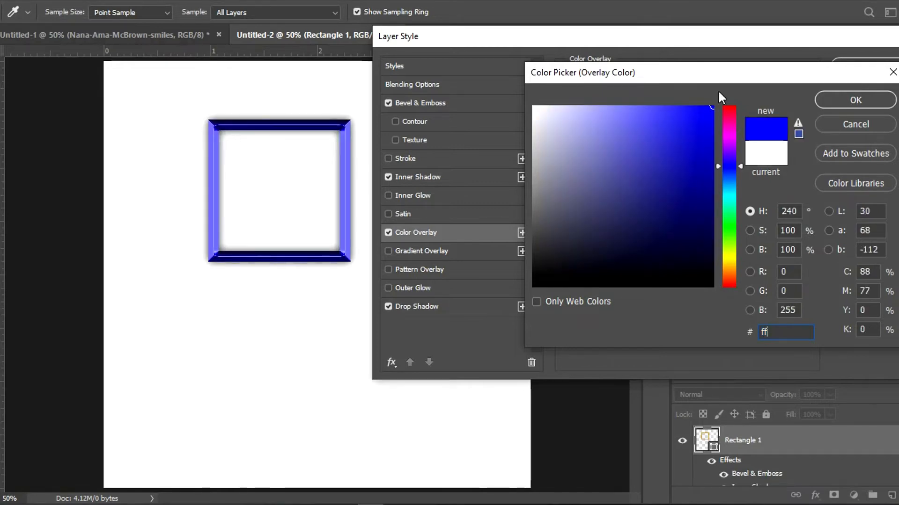
pyautogui.write('9')
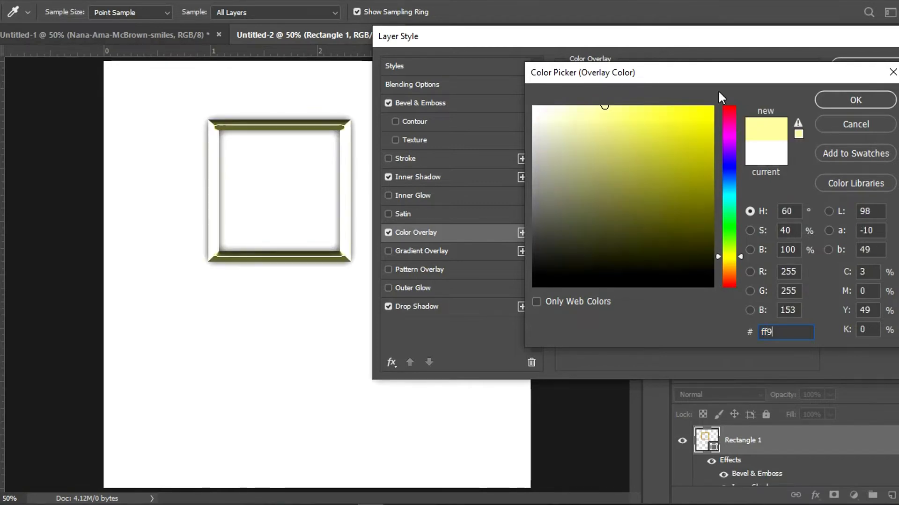
pyautogui.write('c00')
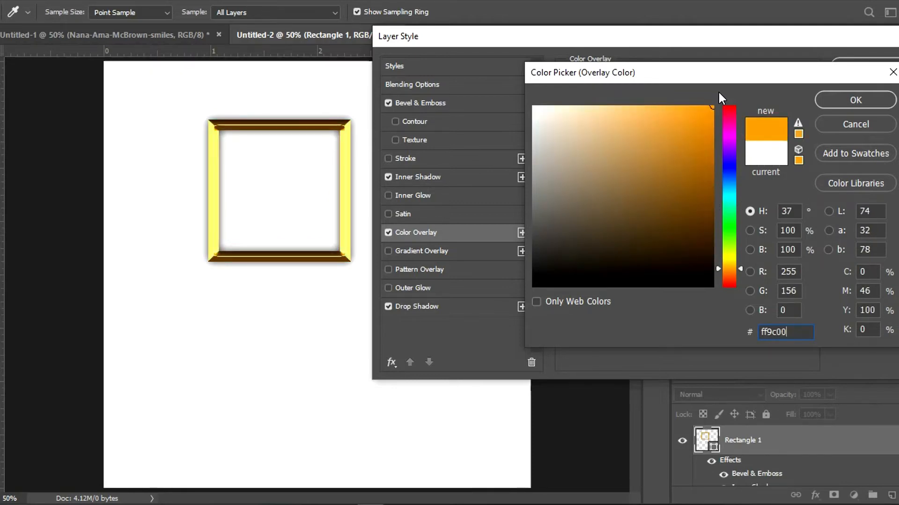
pyautogui.click(830, 96)
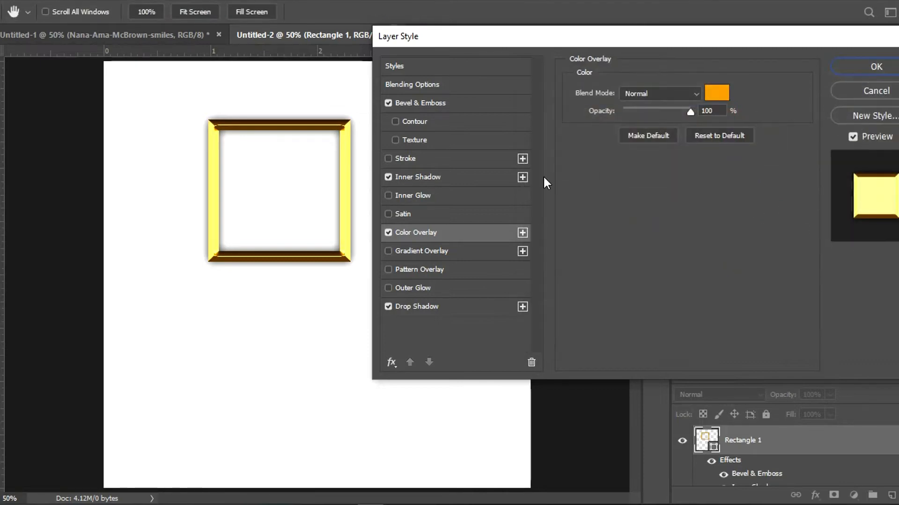
pyautogui.click(419, 308)
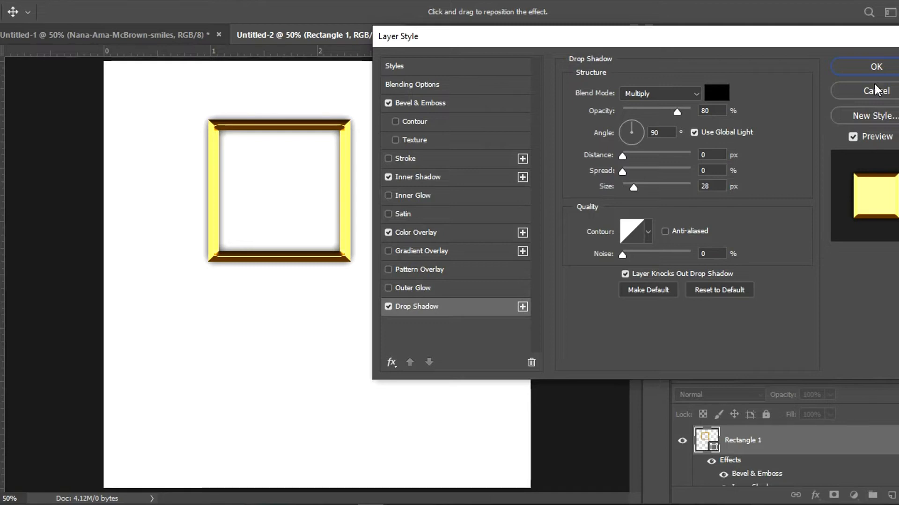
# Confirm the Layer Style dialog with its Multiply, 80%, 28 px drop shadow.
pyautogui.click(863, 70)
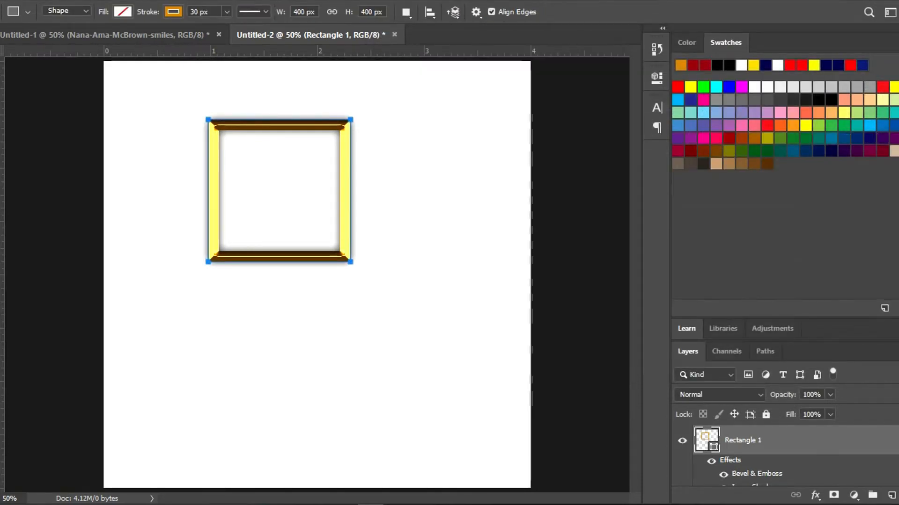
# Collapse Rectangle 1's effects list and turn off the white Background layer's visibility.
pyautogui.click(897, 441)
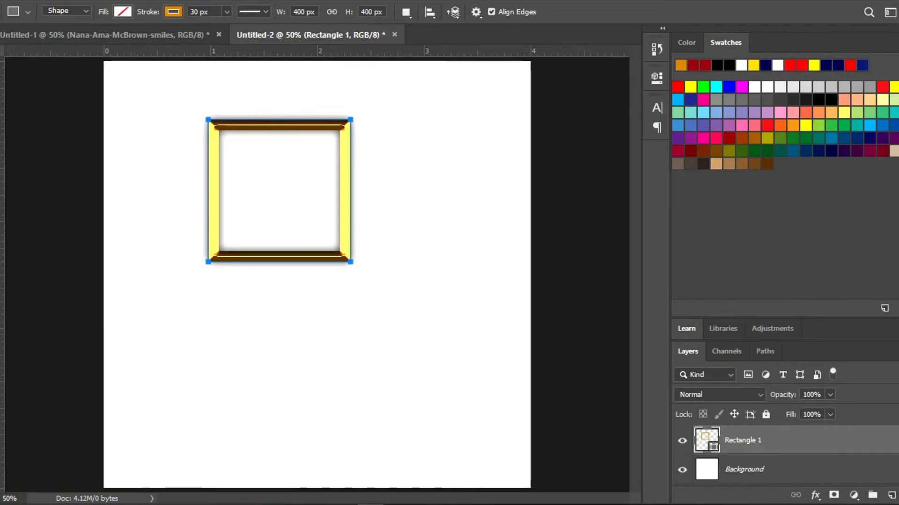
pyautogui.click(682, 470)
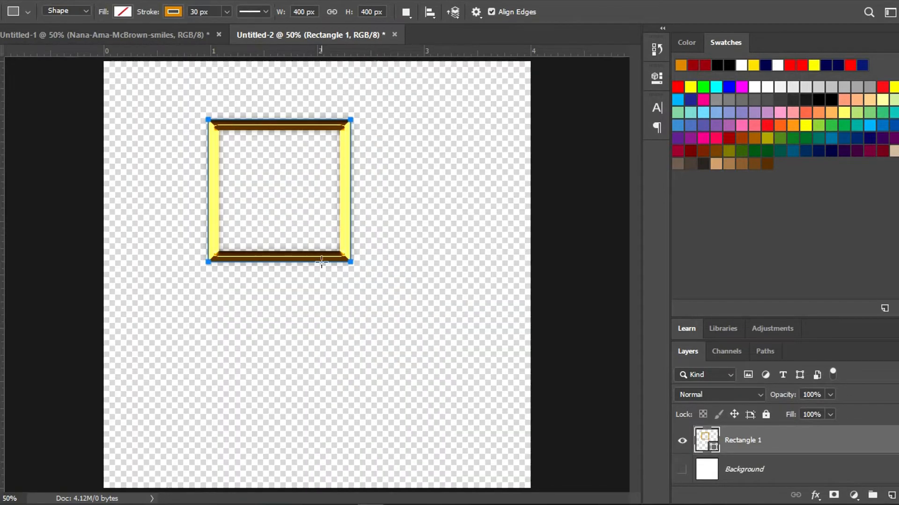
pyautogui.press('v')
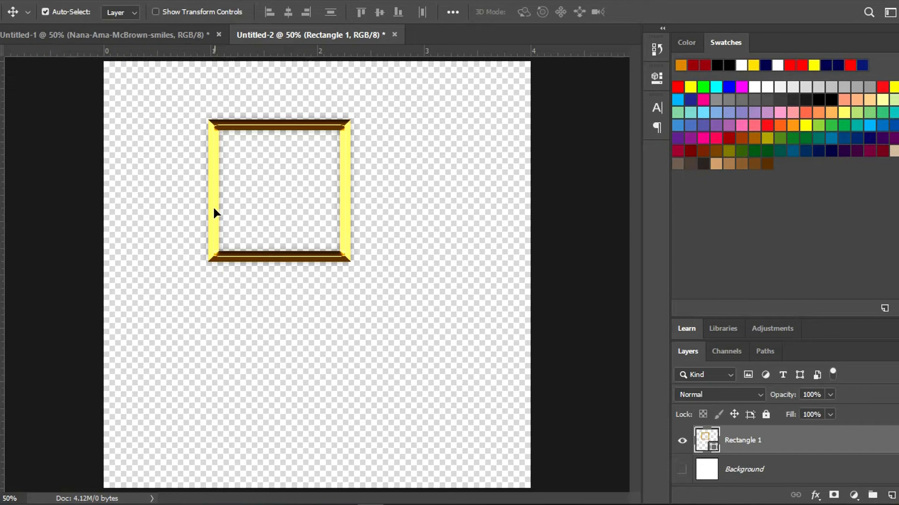
# Drag the gold frame into the flyer, place it over the top-left portrait and nudge it up.
pyautogui.moveTo(213, 210); pyautogui.dragTo(129, 108)
pyautogui.moveTo(161, 172); pyautogui.dragTo(162, 176)
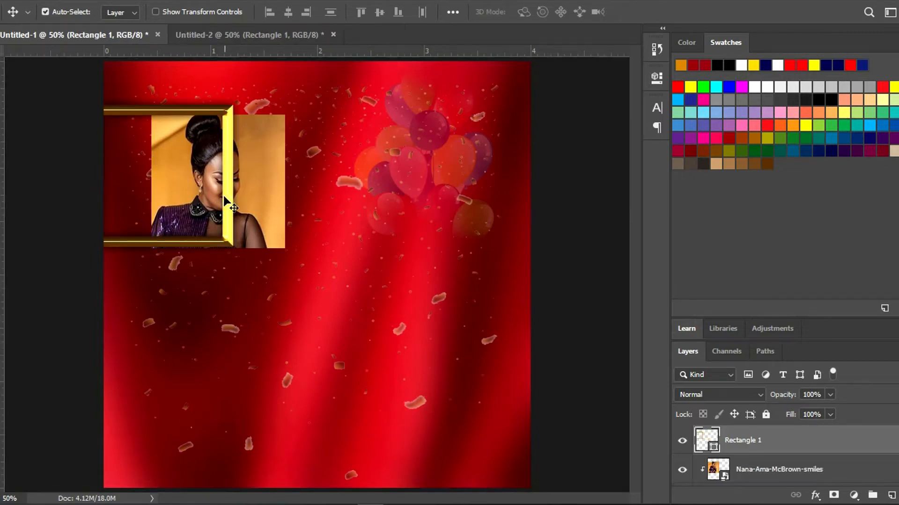
pyautogui.moveTo(223, 197); pyautogui.dragTo(276, 214)
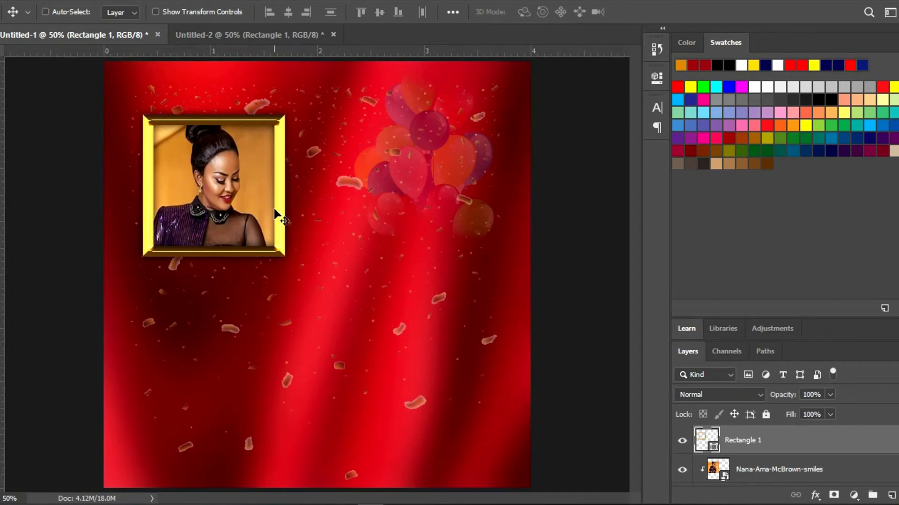
pyautogui.hotkey('ctrl', 't')
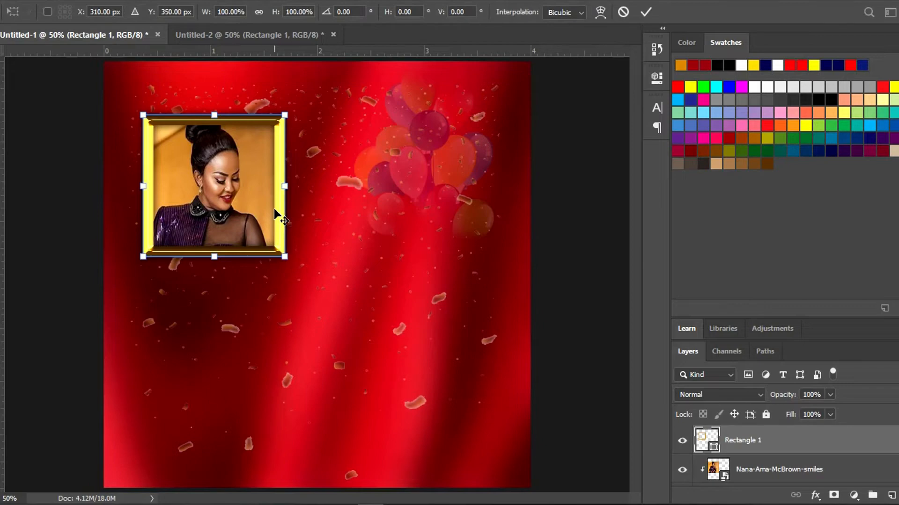
pyautogui.press('Up')
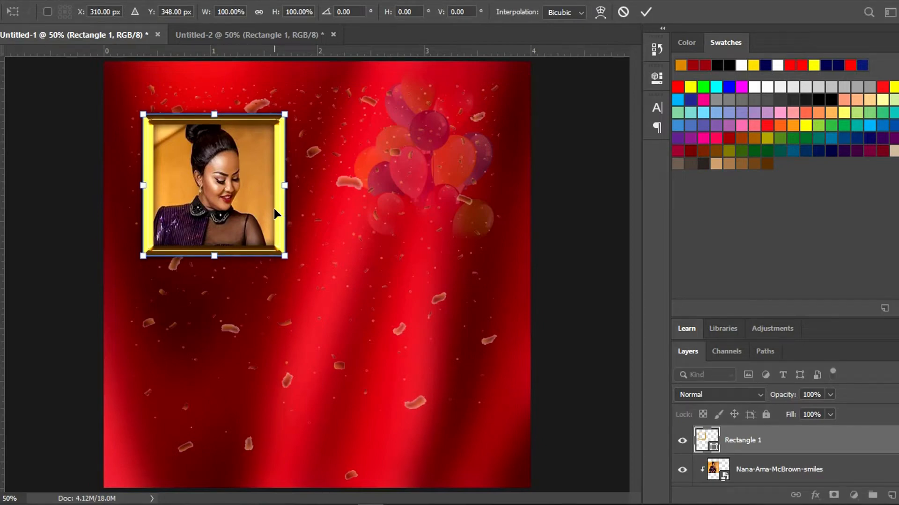
pyautogui.press('Return')
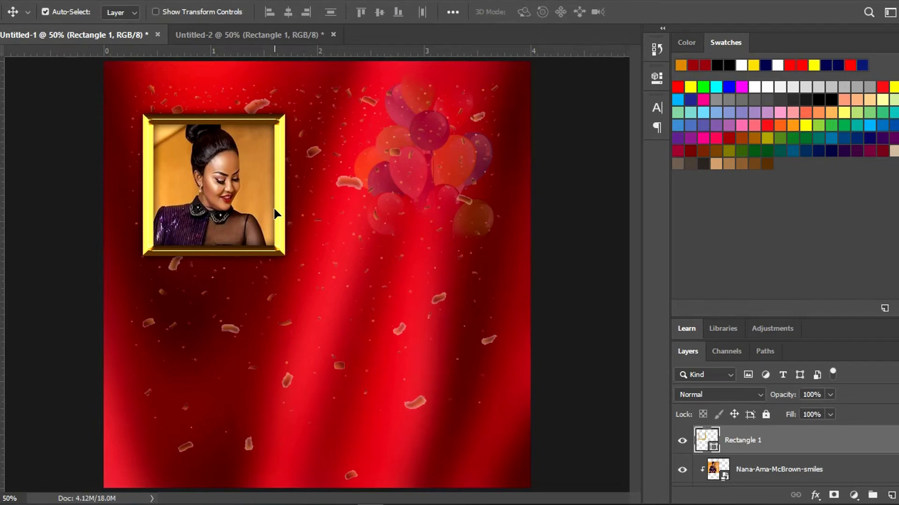
# Add a new empty layer and switch to the Ellipse tool.
pyautogui.click(892, 495)
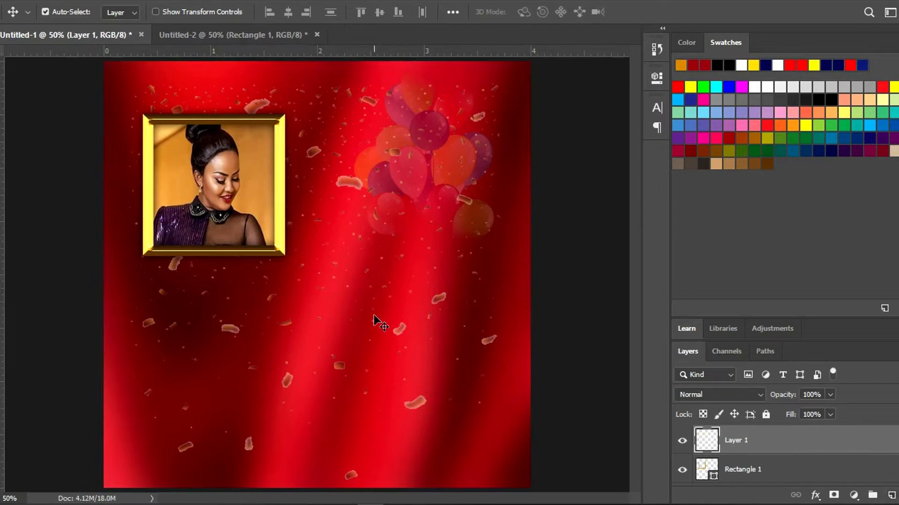
pyautogui.press('u')
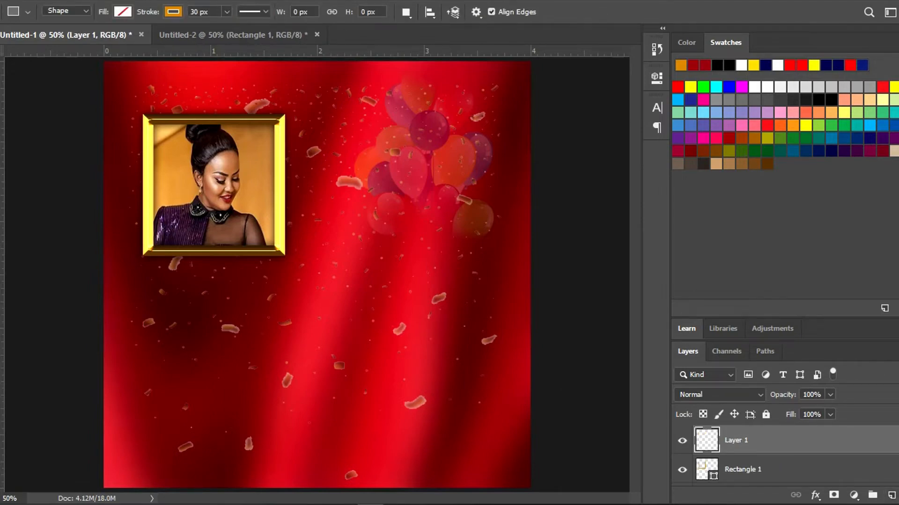
pyautogui.rightClick(0, 384)
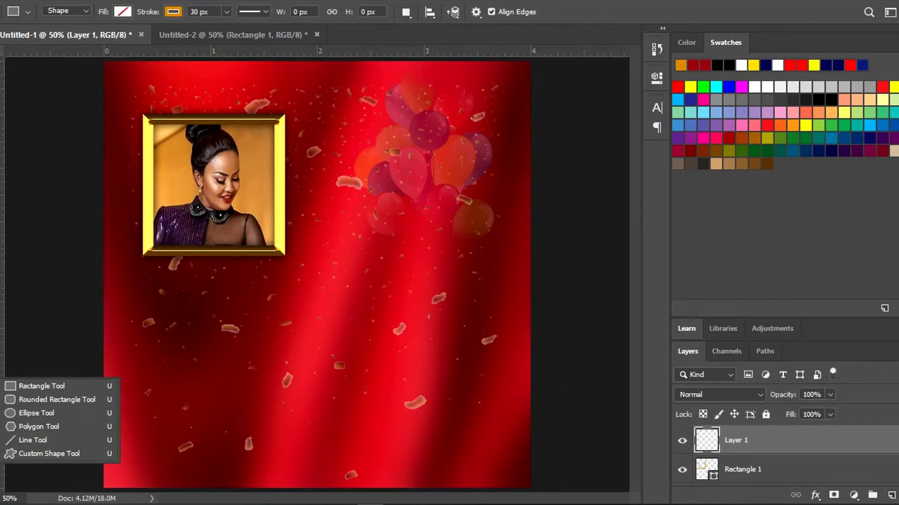
pyautogui.click(21, 413)
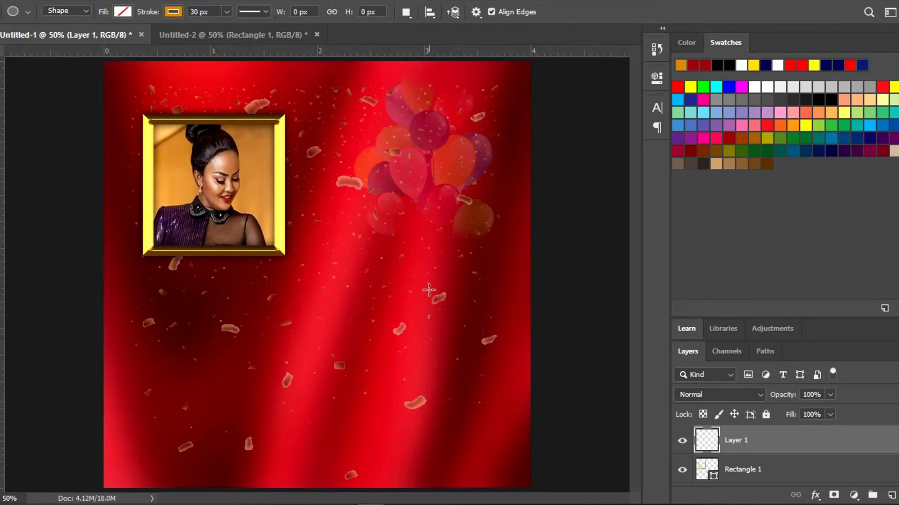
# Set the fill to black and the stroke to 0 px, then draw a circle on the lower right.
pyautogui.click(123, 12)
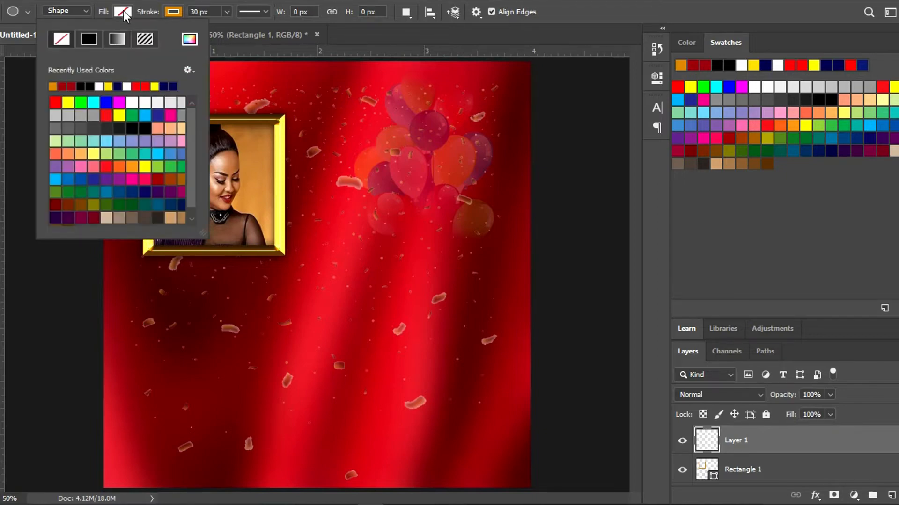
pyautogui.click(82, 86)
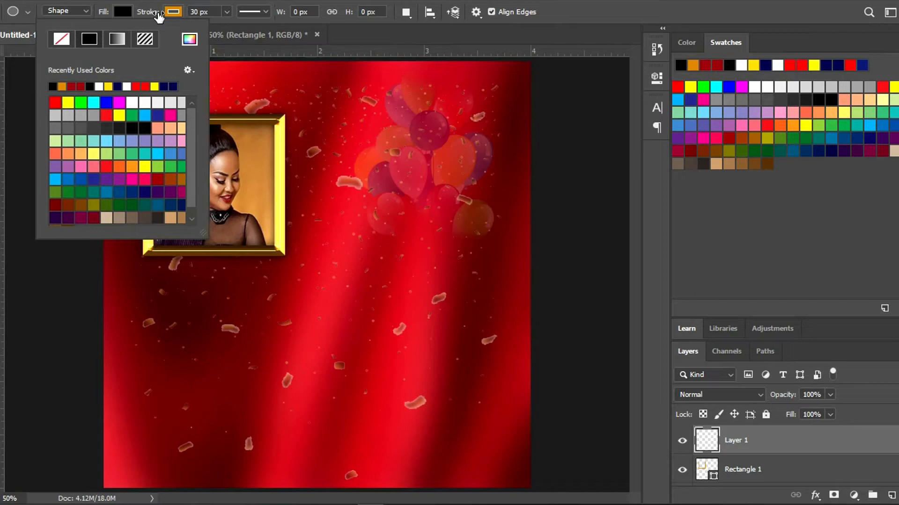
pyautogui.moveTo(143, 12); pyautogui.dragTo(128, 11)
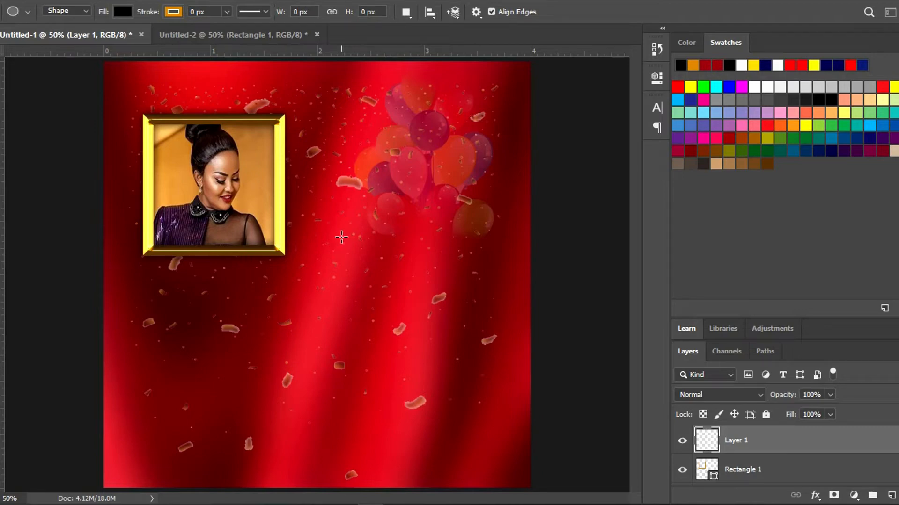
pyautogui.moveTo(342, 238); pyautogui.dragTo(483, 456)
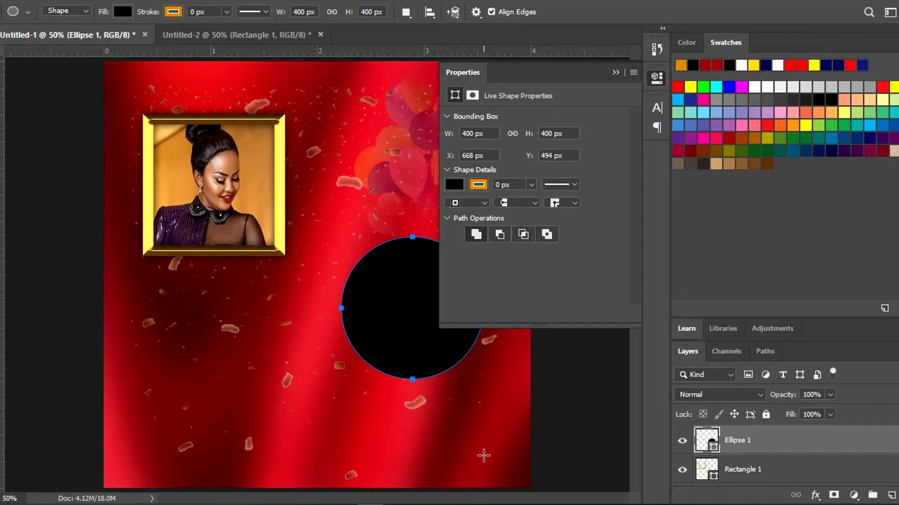
# Set the black circle's W and H to 476 px in the Properties panel, then collapse it.
pyautogui.doubleClick(475, 133)
pyautogui.write('476')
pyautogui.click(553, 134)
pyautogui.doubleClick(553, 134)
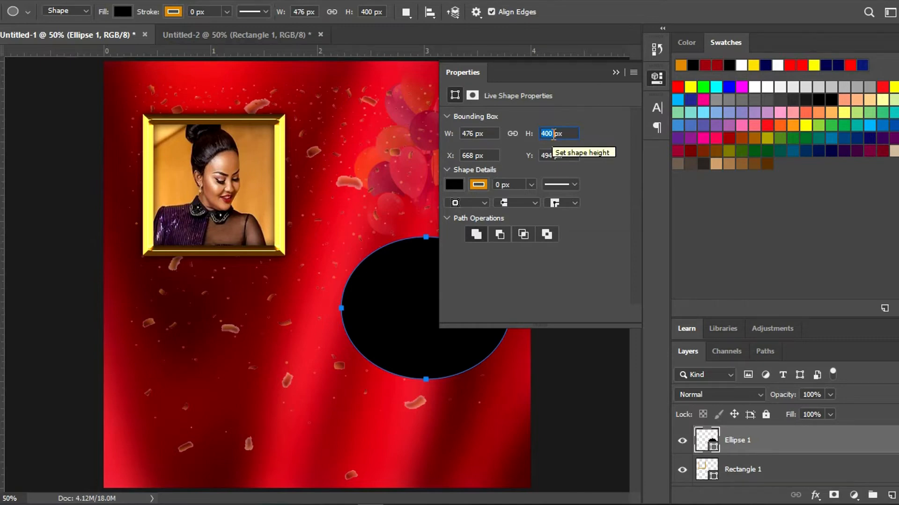
pyautogui.write('476')
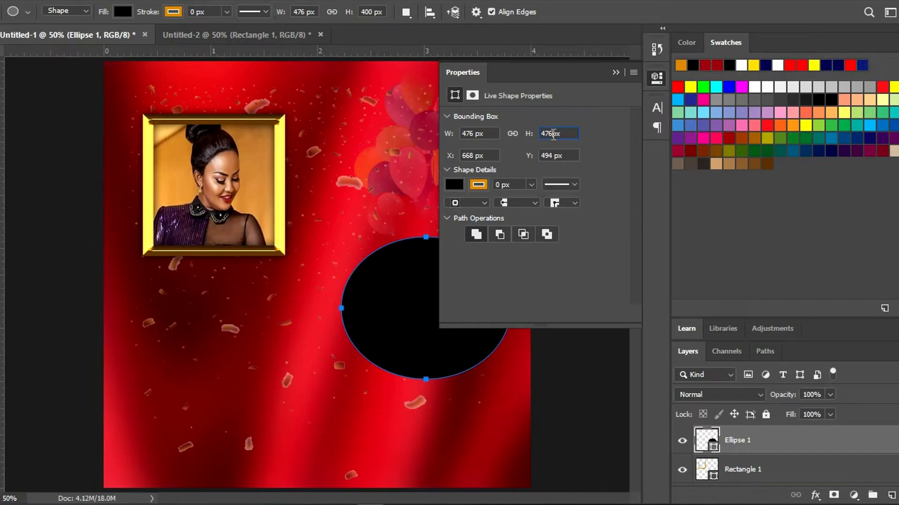
pyautogui.press('Return')
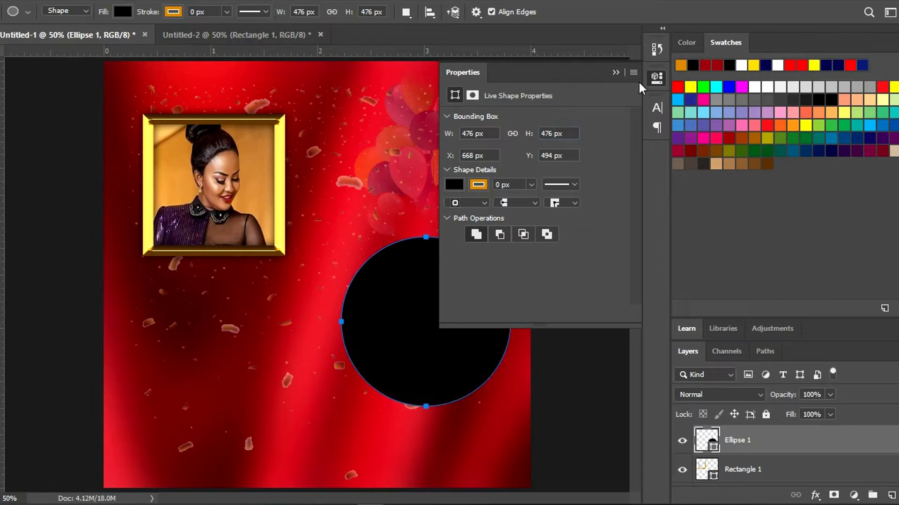
pyautogui.click(620, 71)
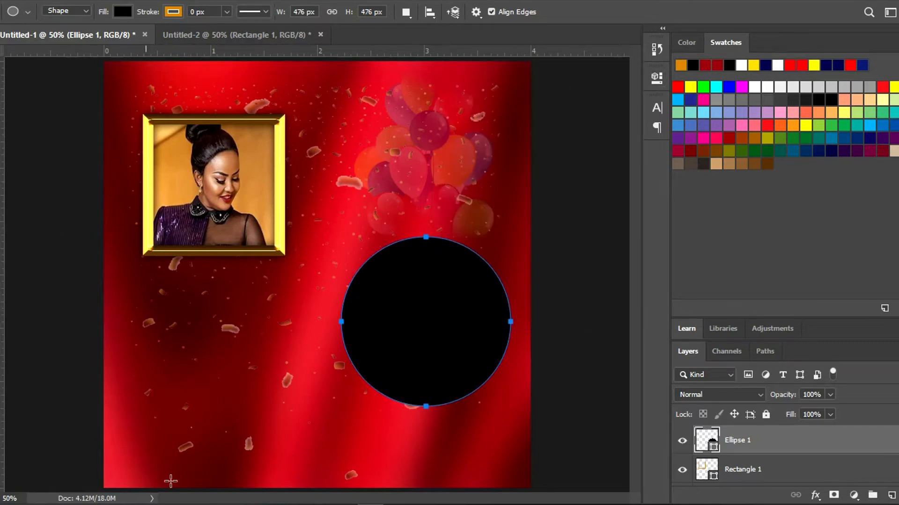
# Drag the 142888433 photo from File Explorer onto the Photoshop canvas.
pyautogui.click(162, 504)
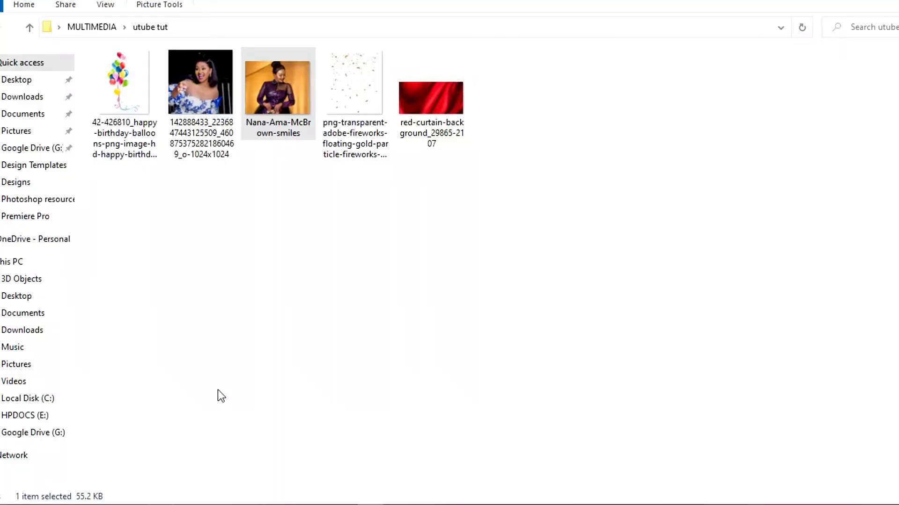
pyautogui.click(203, 100)
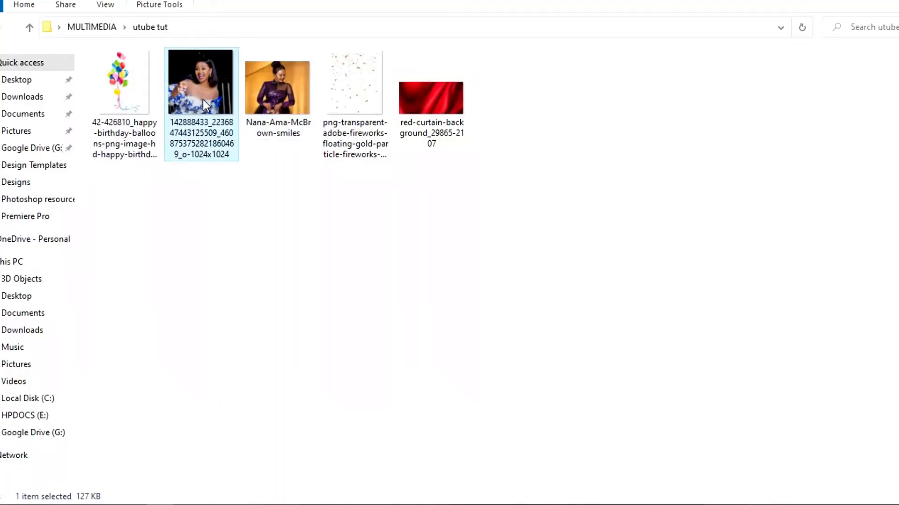
pyautogui.moveTo(203, 100); pyautogui.dragTo(297, 347)
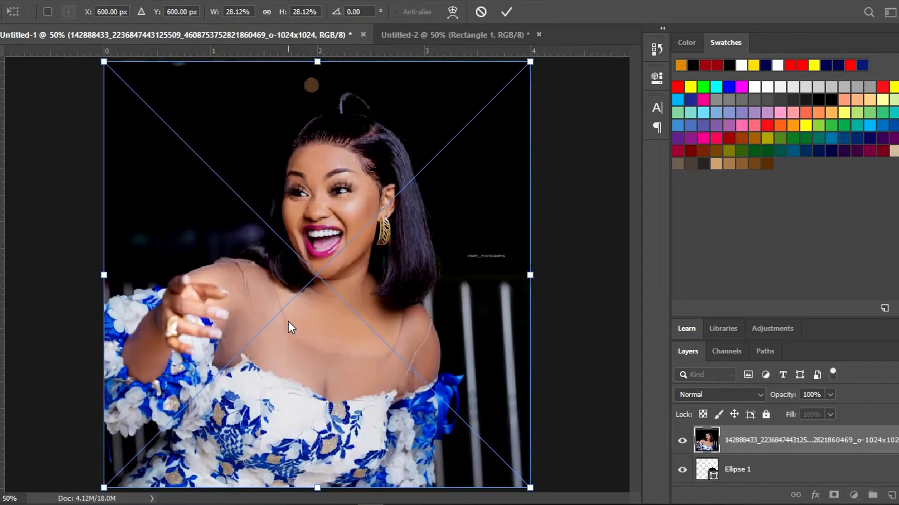
# Commit the placed photo, rasterize its layer, and shrink it from the top-right corner.
pyautogui.press('Return')
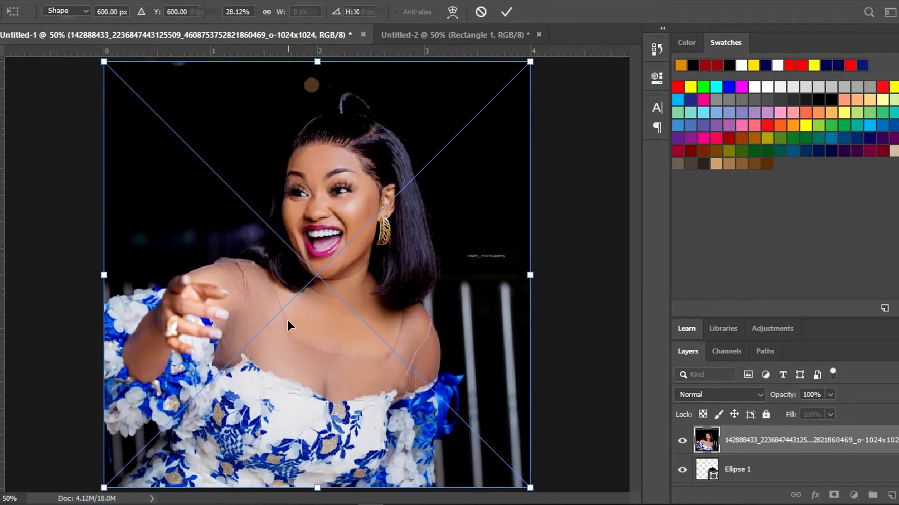
pyautogui.rightClick(748, 447)
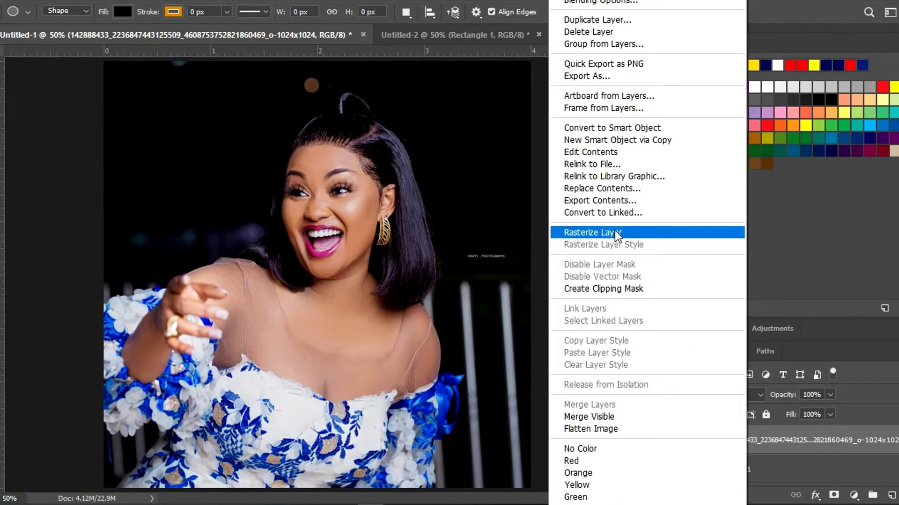
pyautogui.click(614, 128)
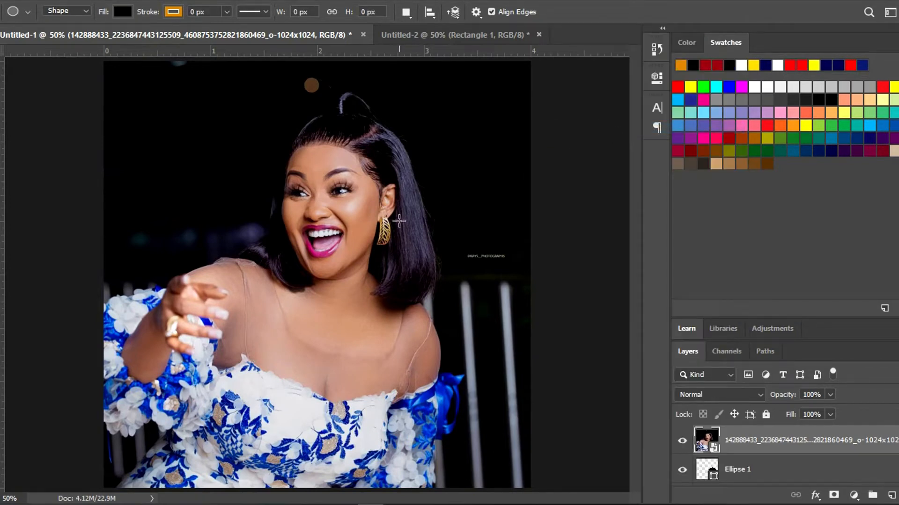
pyautogui.hotkey('ctrl', 't')
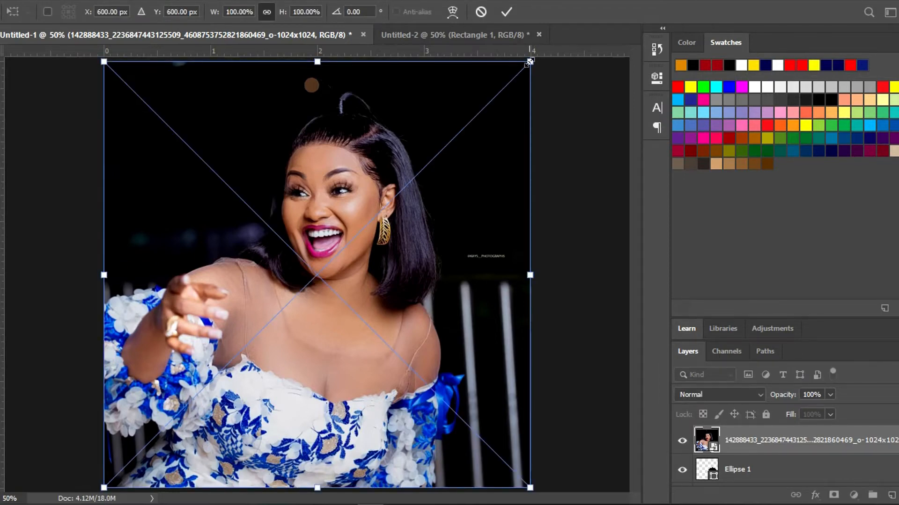
pyautogui.moveTo(529, 62); pyautogui.dragTo(342, 227)
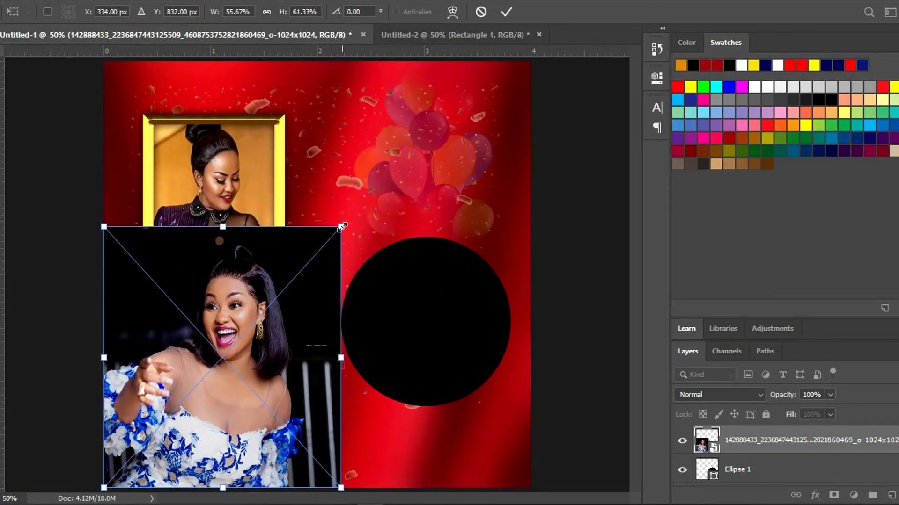
# Confirm the smaller photo size and clip the photo to the black circle with a clipping mask.
pyautogui.press('Return')
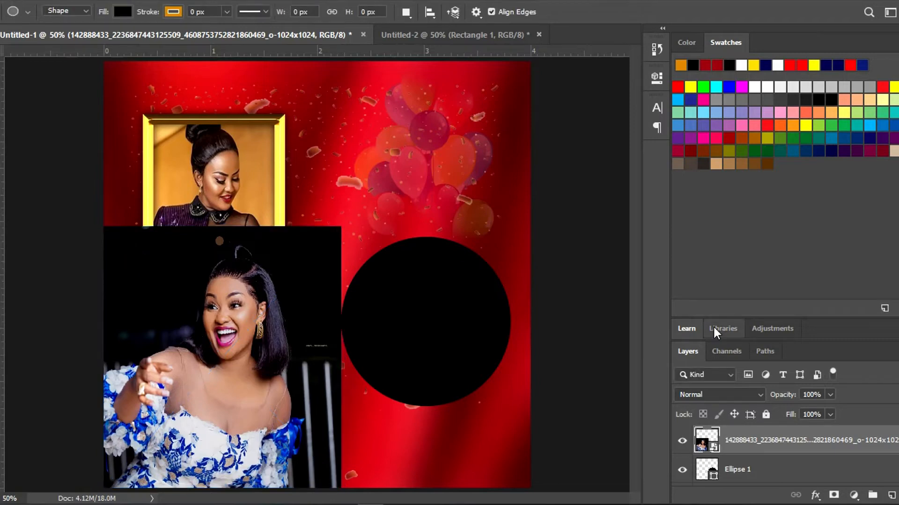
pyautogui.rightClick(773, 441)
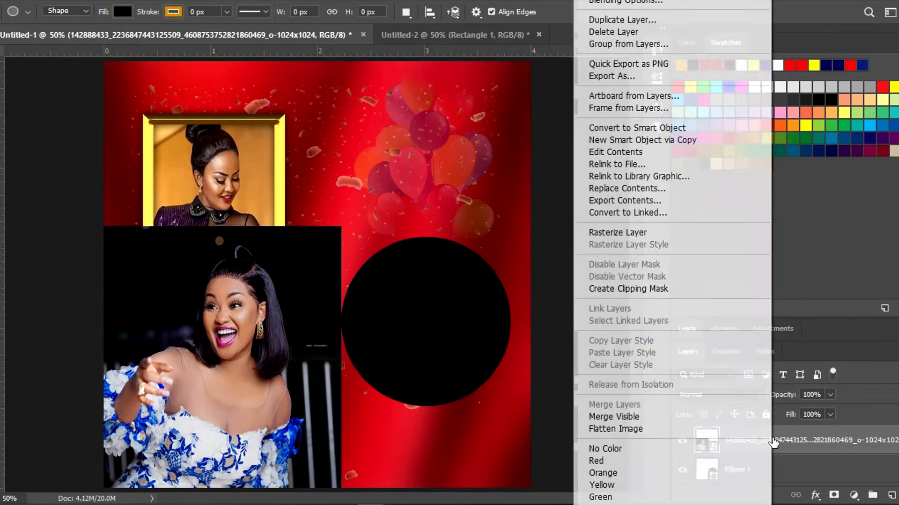
pyautogui.click(669, 291)
# Move and scale the clipped photo to frame her inside the circle, then go to Untitled-2.
pyautogui.hotkey('ctrl', 't')
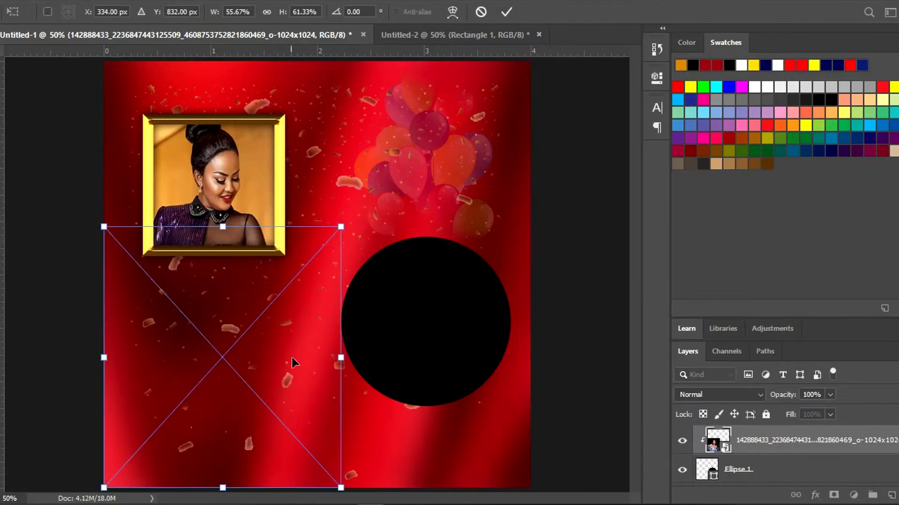
pyautogui.moveTo(277, 364); pyautogui.dragTo(458, 349)
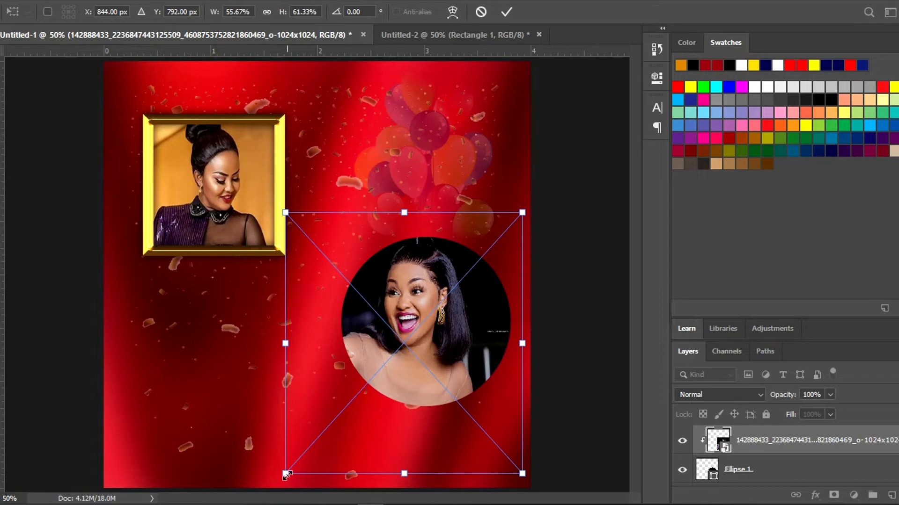
pyautogui.moveTo(286, 474); pyautogui.dragTo(328, 448)
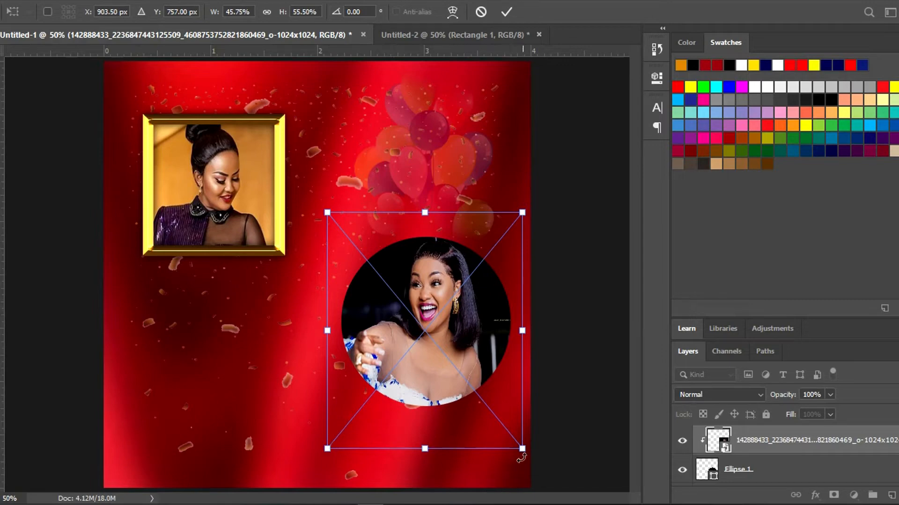
pyautogui.moveTo(525, 450); pyautogui.dragTo(504, 433)
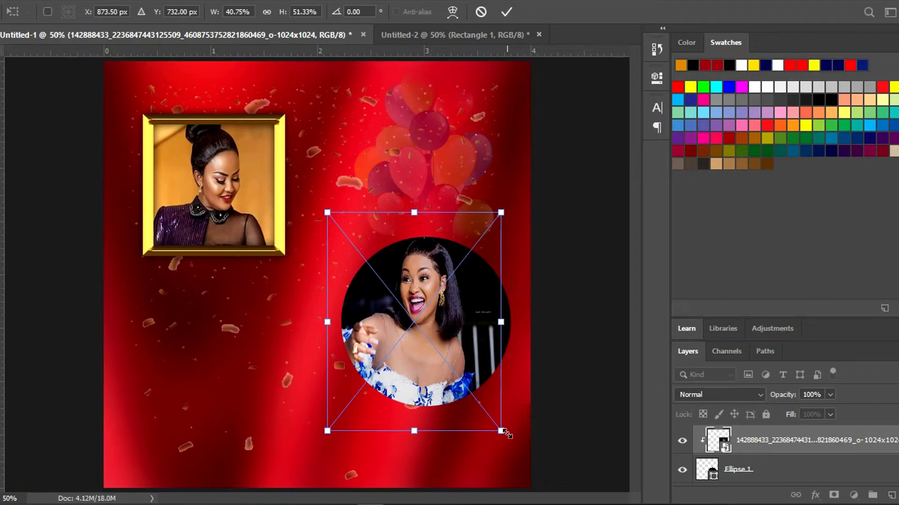
pyautogui.press('Return')
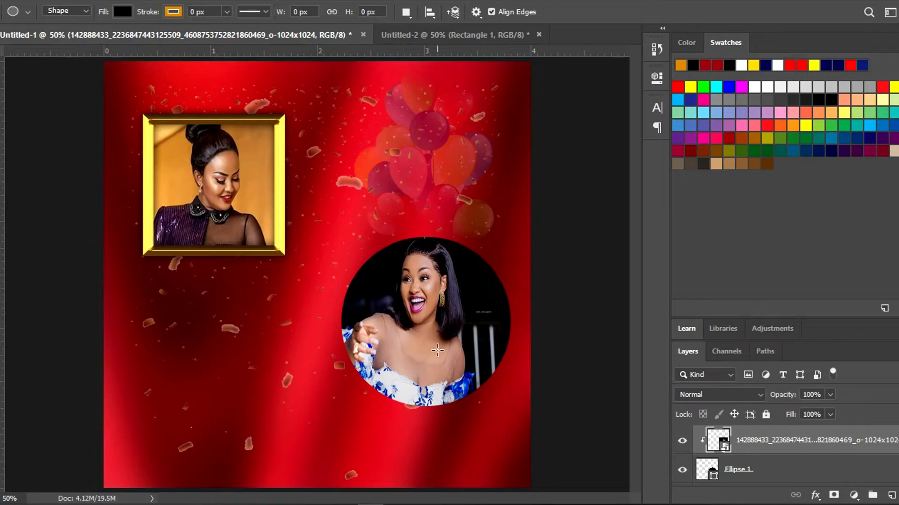
pyautogui.click(501, 34)
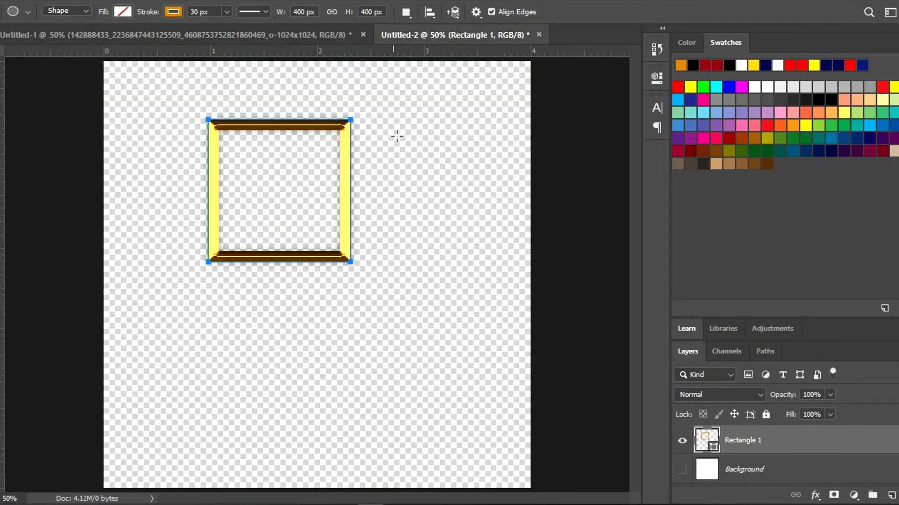
# Show the white background, move the frame layer beneath it, and set the shape fill to none.
pyautogui.click(682, 469)
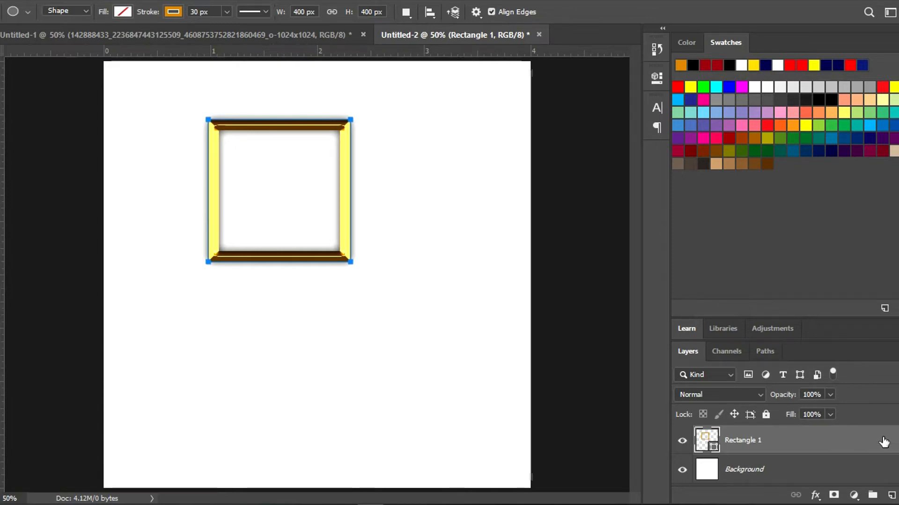
pyautogui.moveTo(880, 435); pyautogui.dragTo(891, 495)
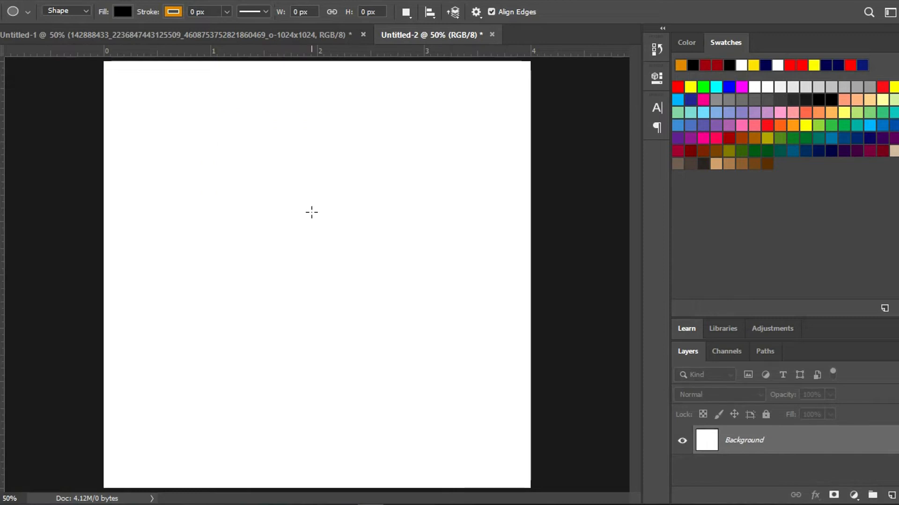
pyautogui.click(121, 13)
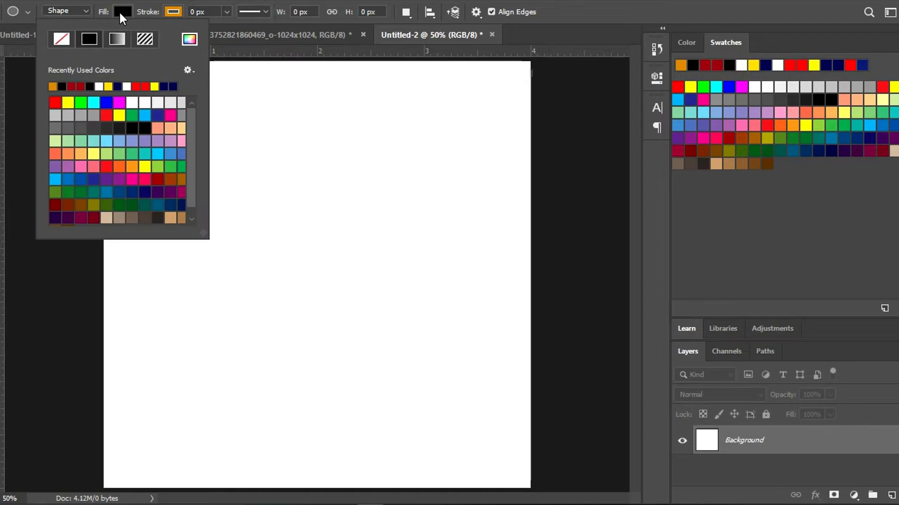
pyautogui.click(57, 43)
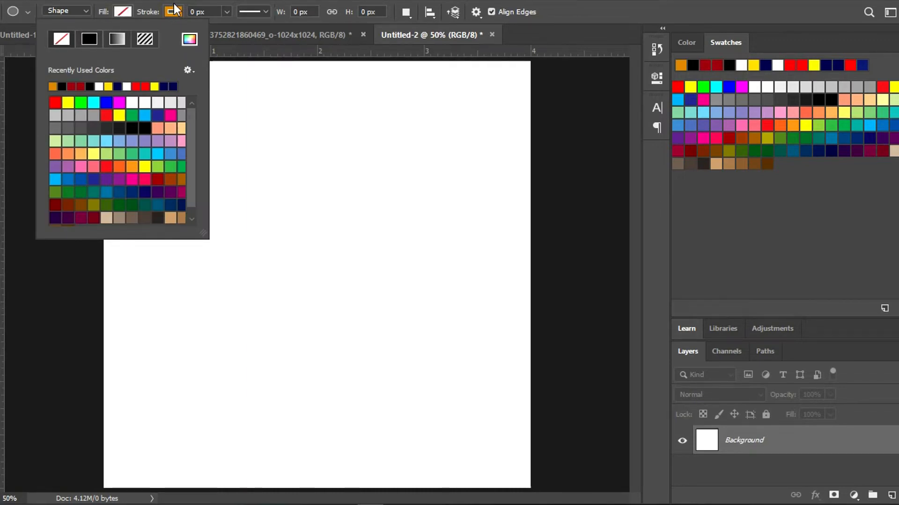
# Set a 30 px orange stroke and draw a circle on the left of the canvas.
pyautogui.click(196, 13)
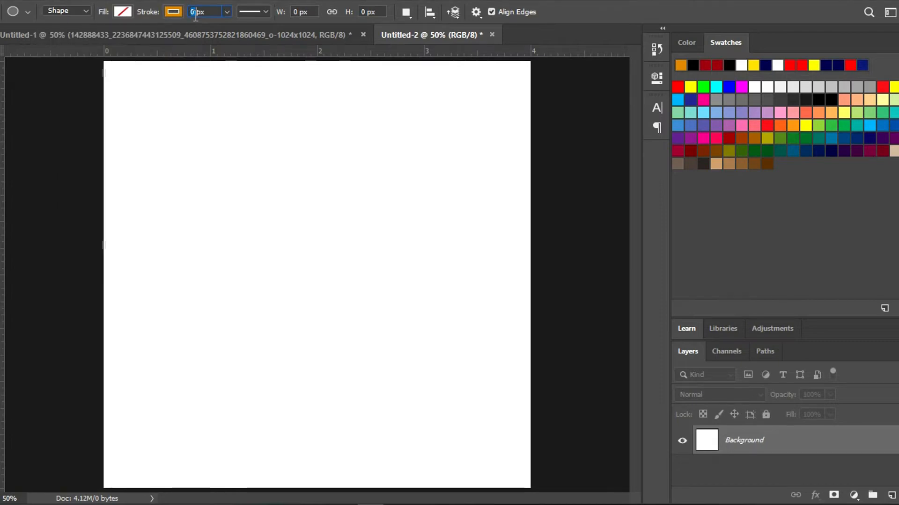
pyautogui.write('3')
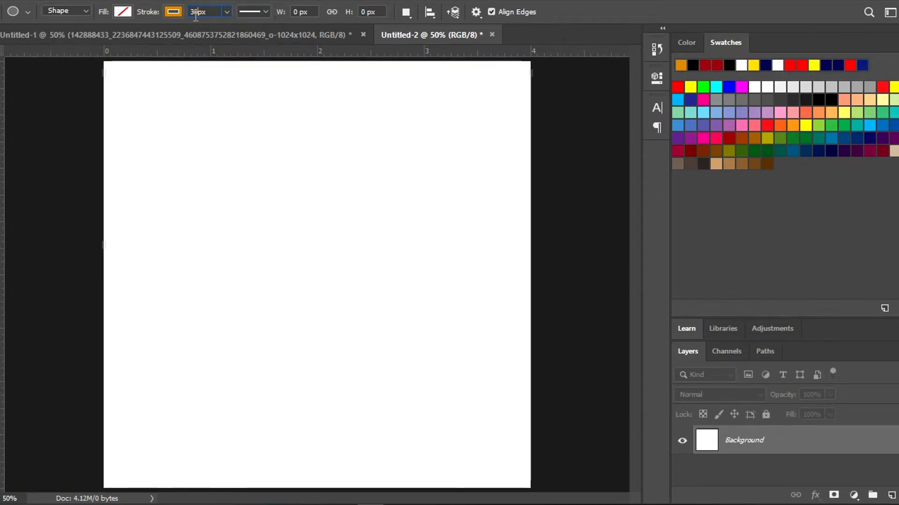
pyautogui.press('Return')
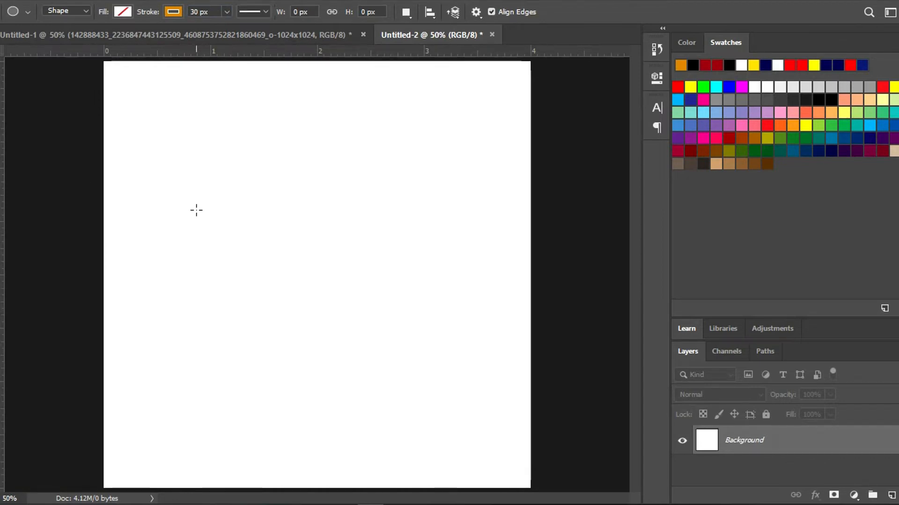
pyautogui.moveTo(196, 210); pyautogui.dragTo(352, 378)
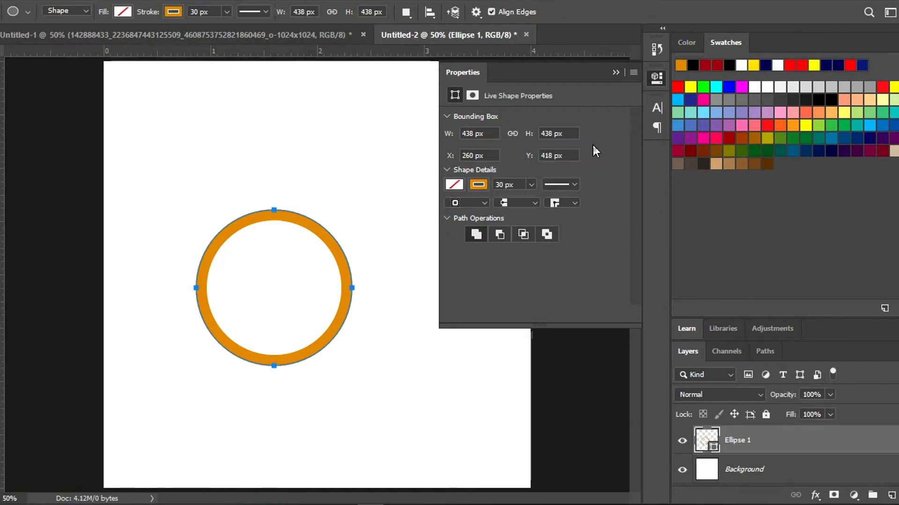
# Set the orange ring's width and height to 500 px each in Properties.
pyautogui.doubleClick(474, 134)
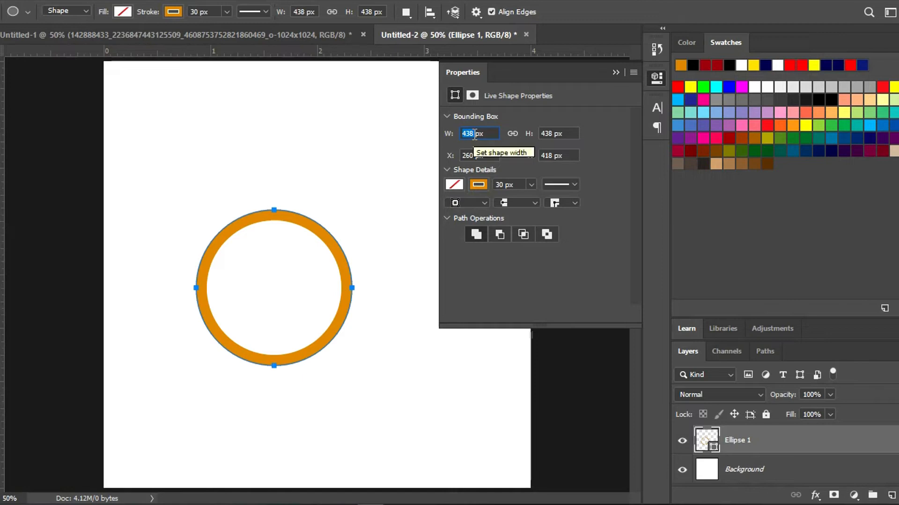
pyautogui.write('500')
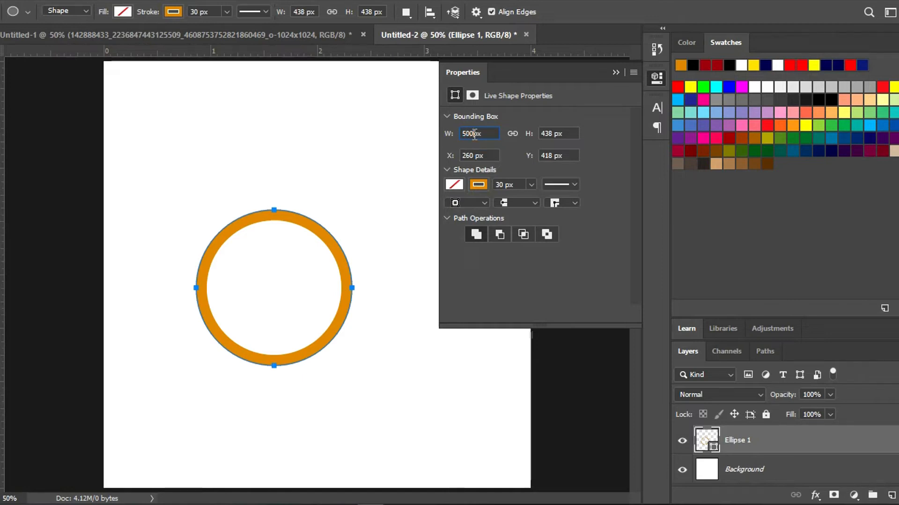
pyautogui.click(553, 134)
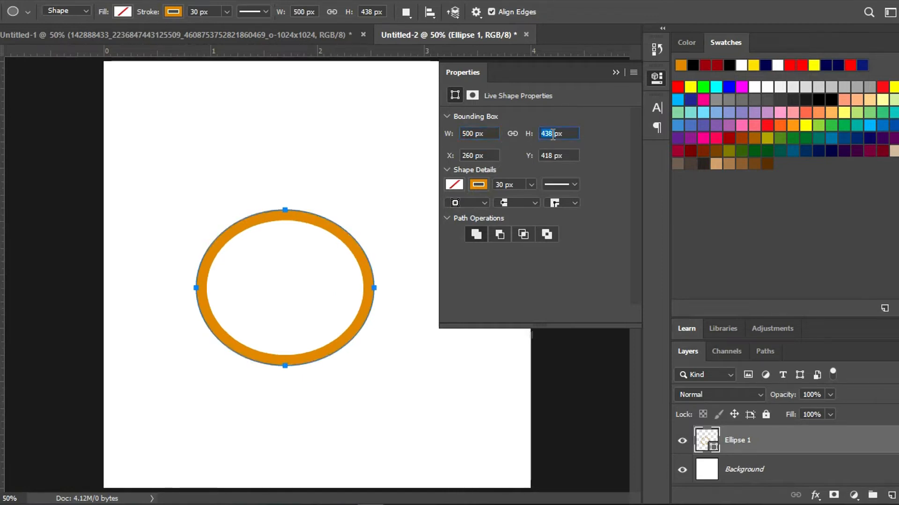
pyautogui.write('500')
pyautogui.press('Return')
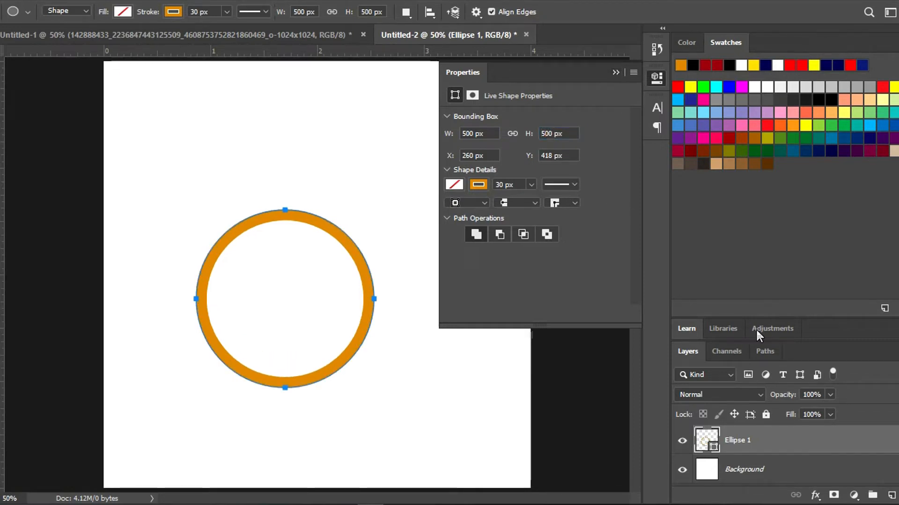
# In Blending Options, enable Bevel & Emboss, Inner Shadow, Color Overlay and Drop Shadow on the ring.
pyautogui.rightClick(789, 447)
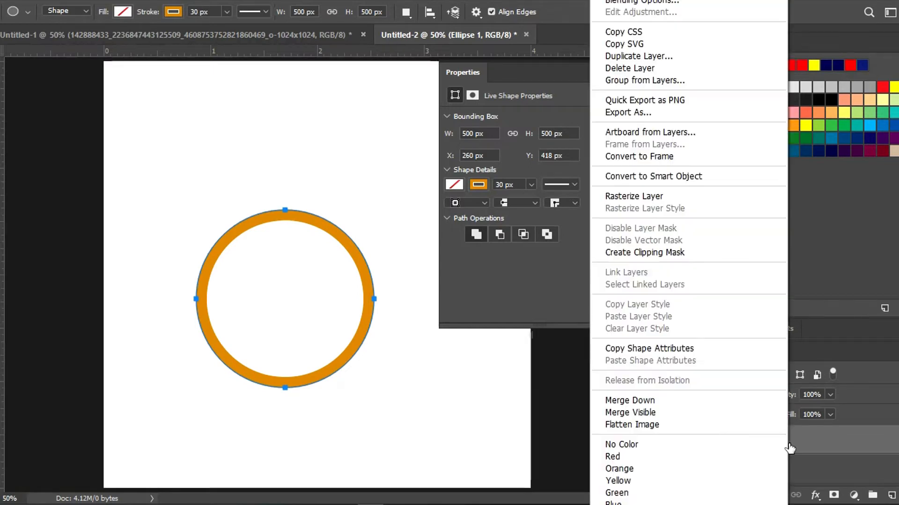
pyautogui.click(641, 4)
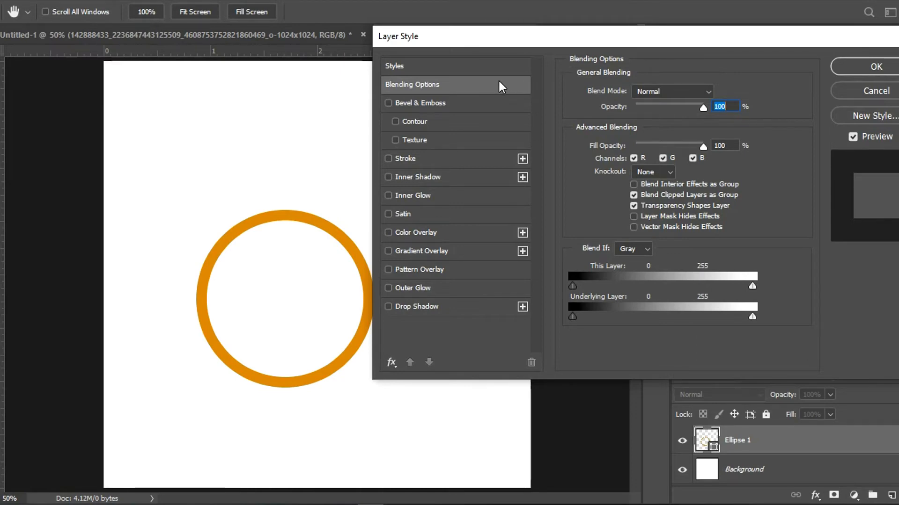
pyautogui.click(388, 103)
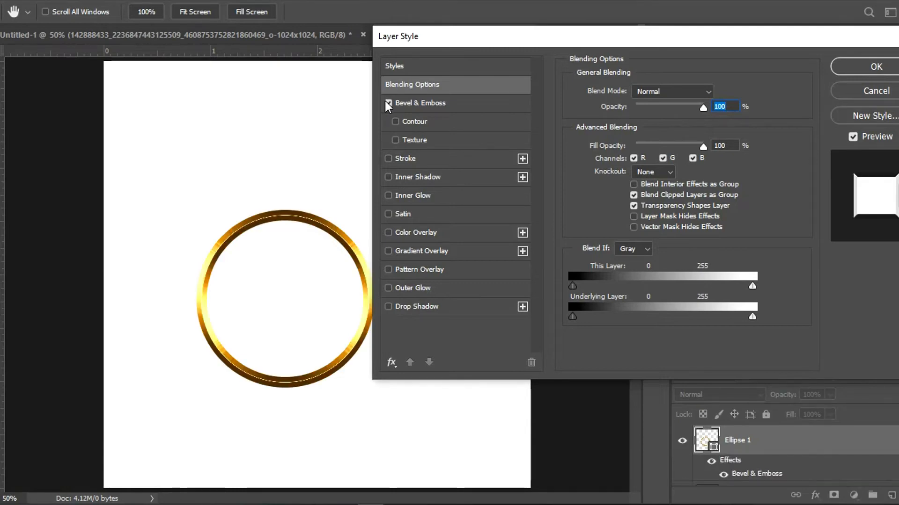
pyautogui.click(388, 178)
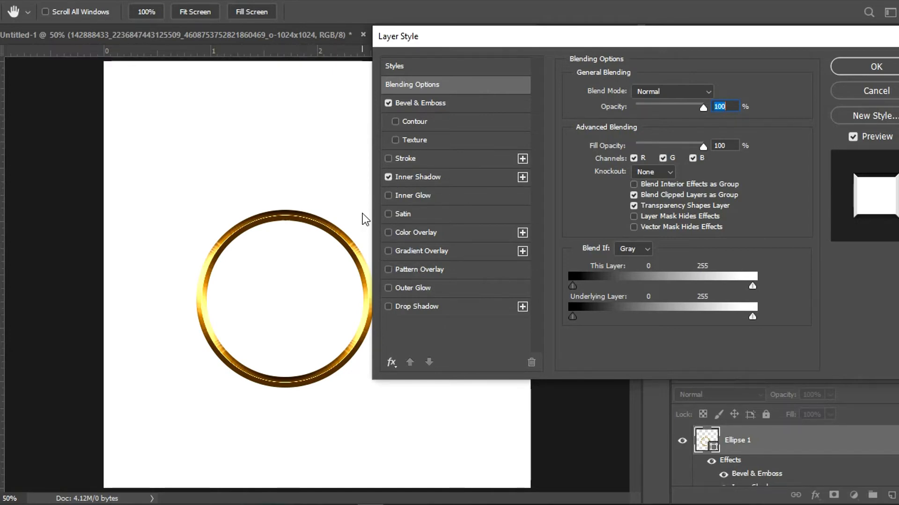
pyautogui.click(387, 233)
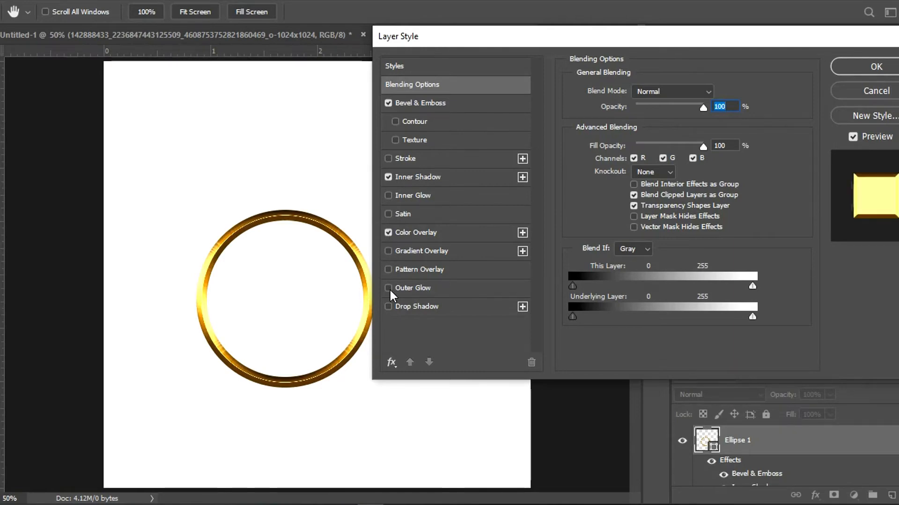
pyautogui.click(389, 309)
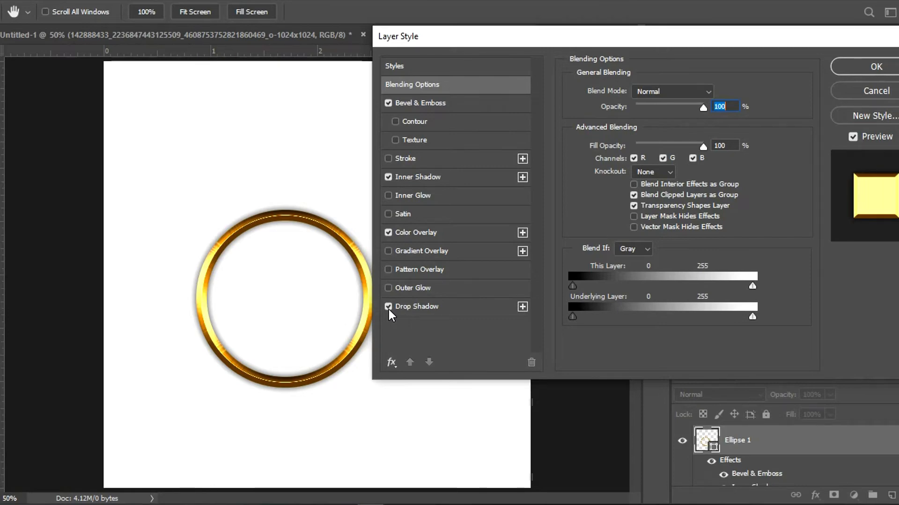
pyautogui.click(887, 67)
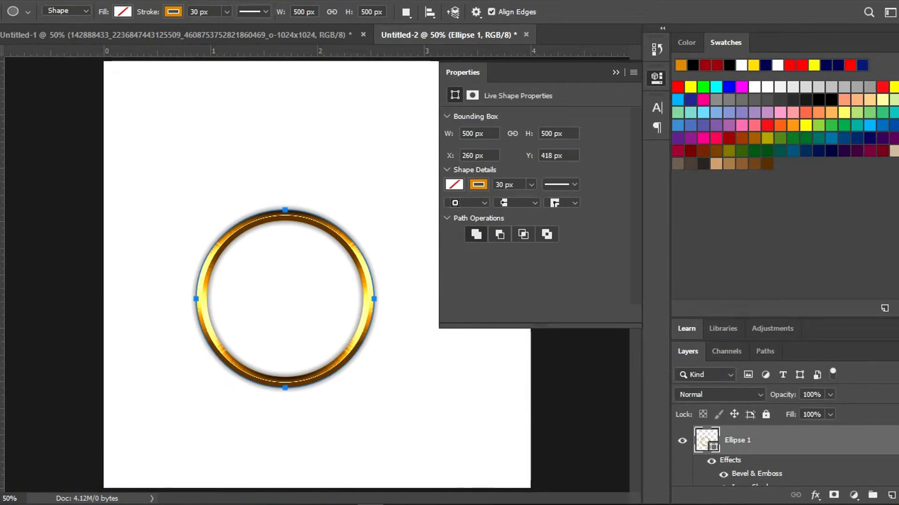
# Collapse the ring's effects list, hide the white background, and collapse the Properties panel.
pyautogui.click(898, 440)
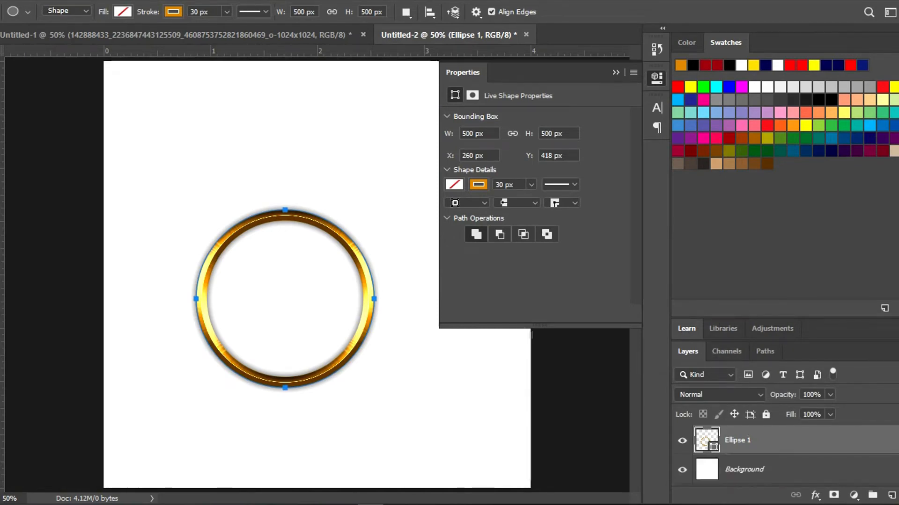
pyautogui.click(682, 470)
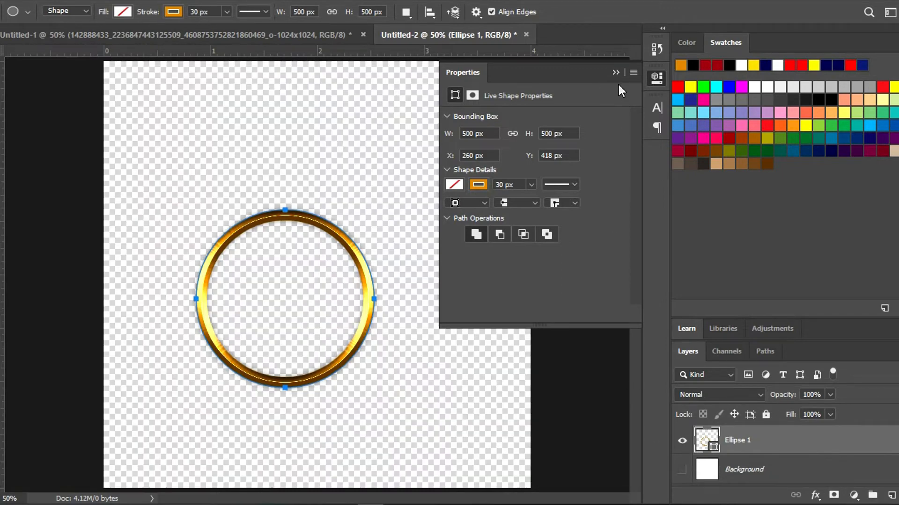
pyautogui.click(614, 73)
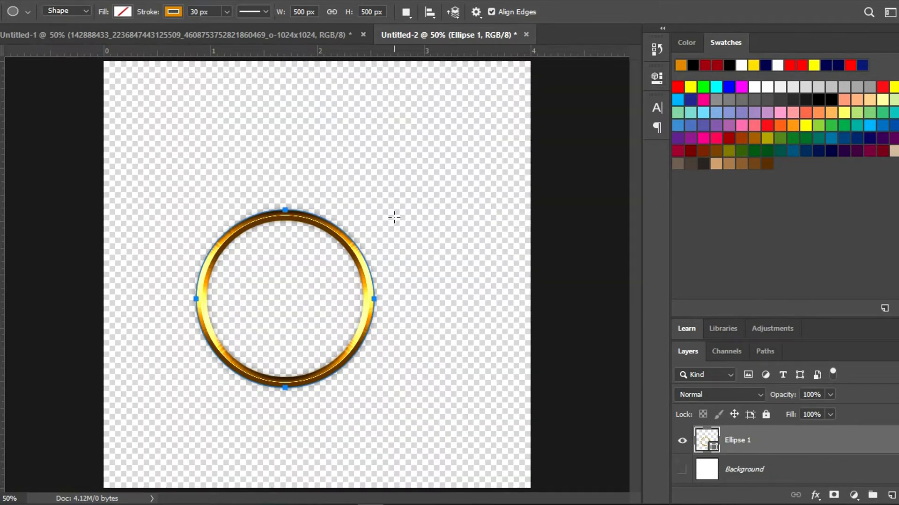
# Drag the gold ring into the flyer and position it around the circular photo.
pyautogui.press('v')
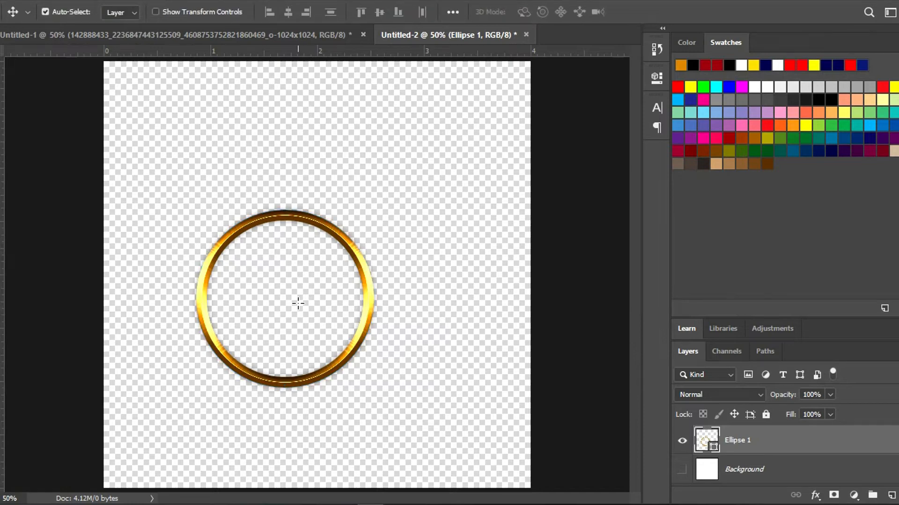
pyautogui.moveTo(277, 219); pyautogui.dragTo(144, 44)
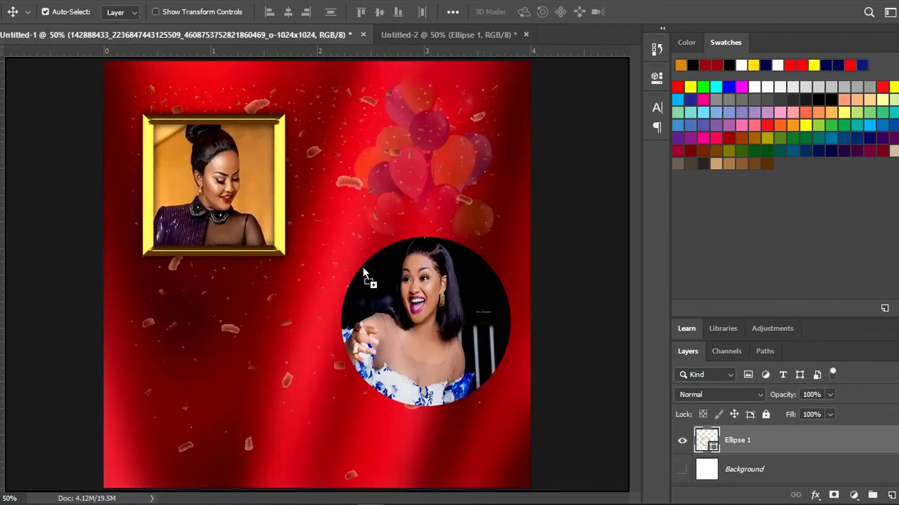
pyautogui.moveTo(377, 283); pyautogui.dragTo(378, 284)
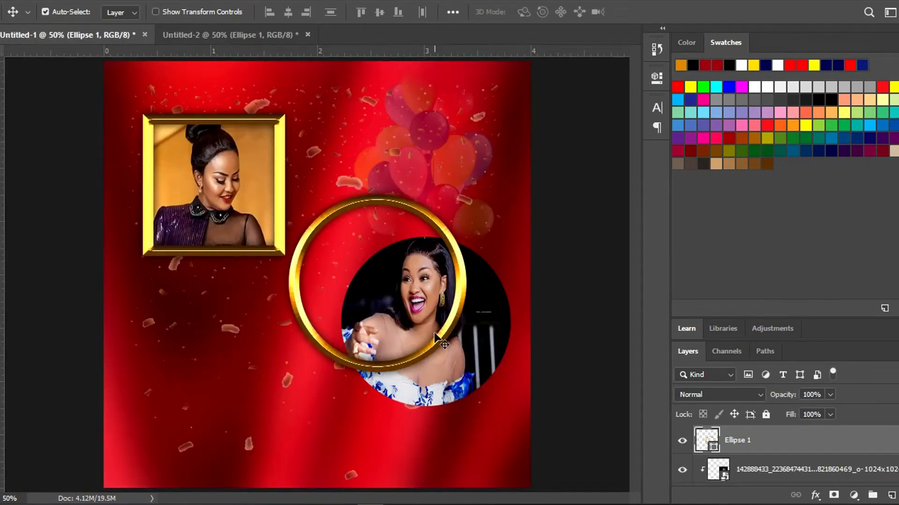
pyautogui.moveTo(436, 336); pyautogui.dragTo(486, 380)
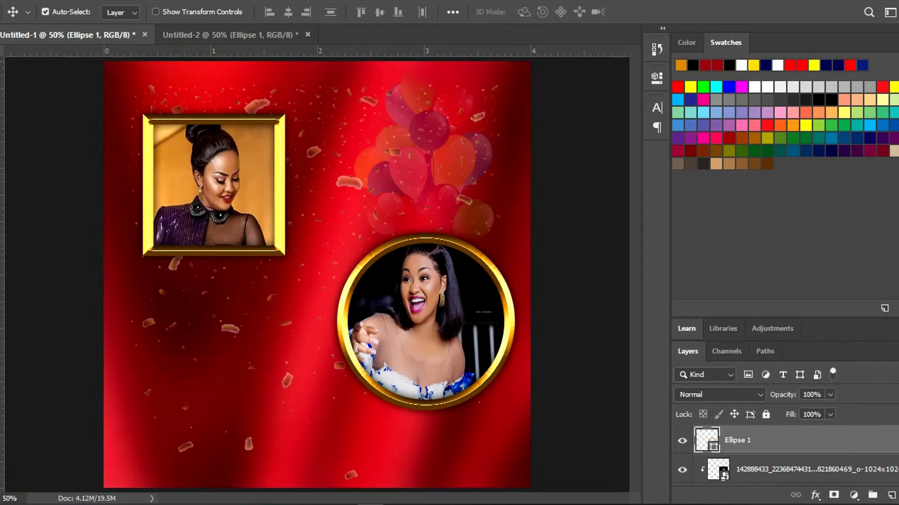
# Select the circular photo and black circle layers together.
pyautogui.scroll(-3, 872, 457)
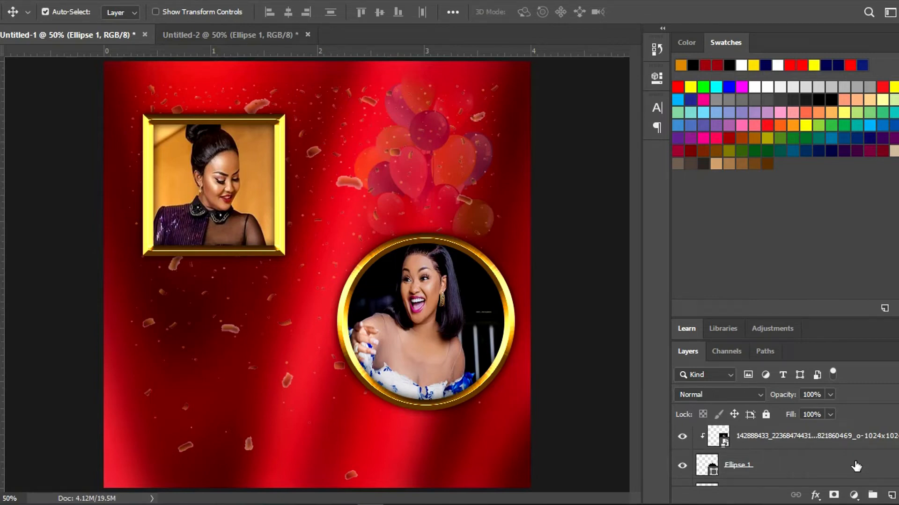
pyautogui.keyDown('shift'); pyautogui.click(856, 466); pyautogui.keyUp('shift')
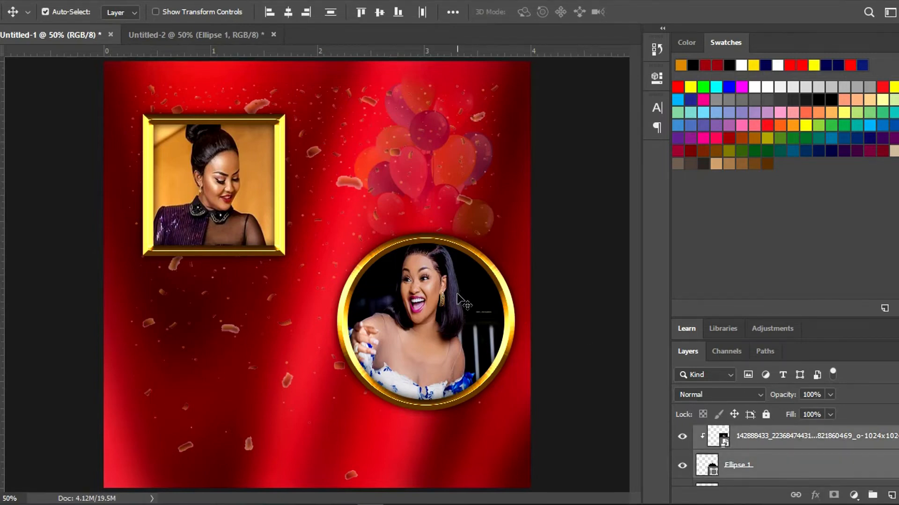
pyautogui.press('ctrl')
# Move the gold-ringed circular photo up-left to overlap the square frame, then return to Untitled-2.
pyautogui.hotkey('ctrl', 't')
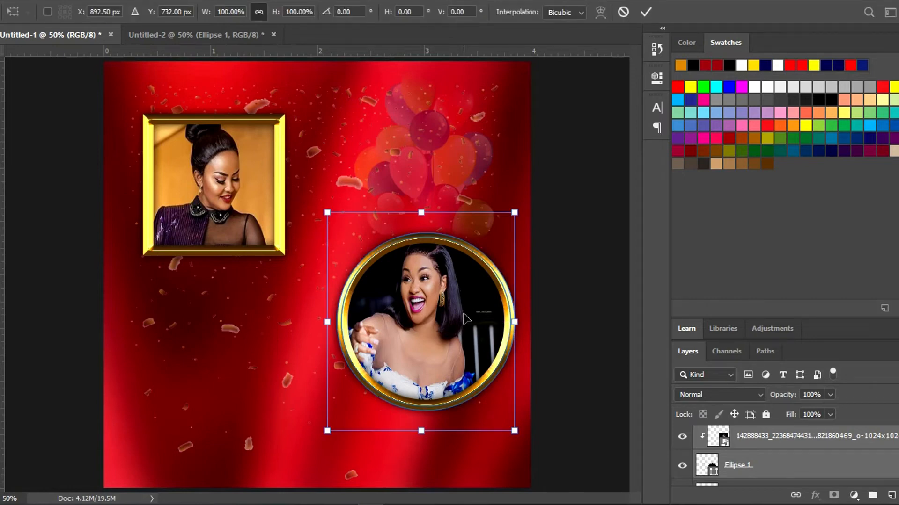
pyautogui.moveTo(458, 341); pyautogui.dragTo(375, 295)
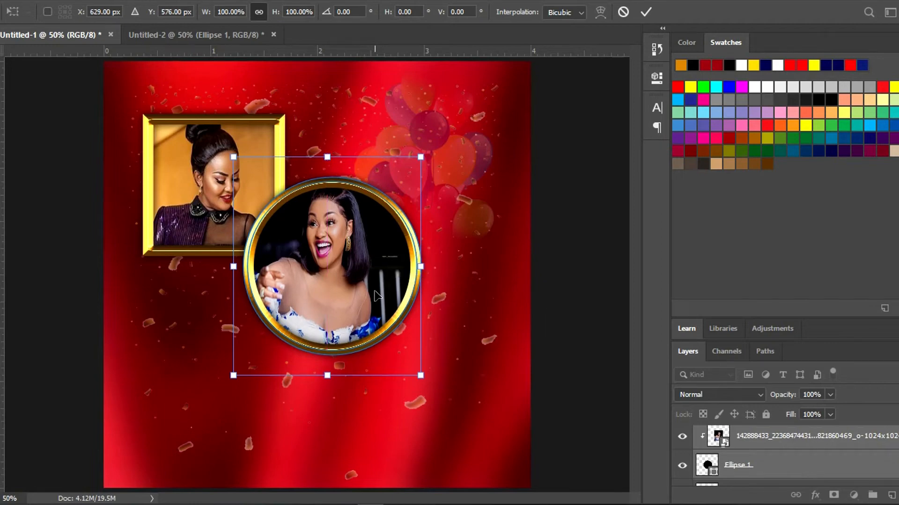
pyautogui.click(647, 12)
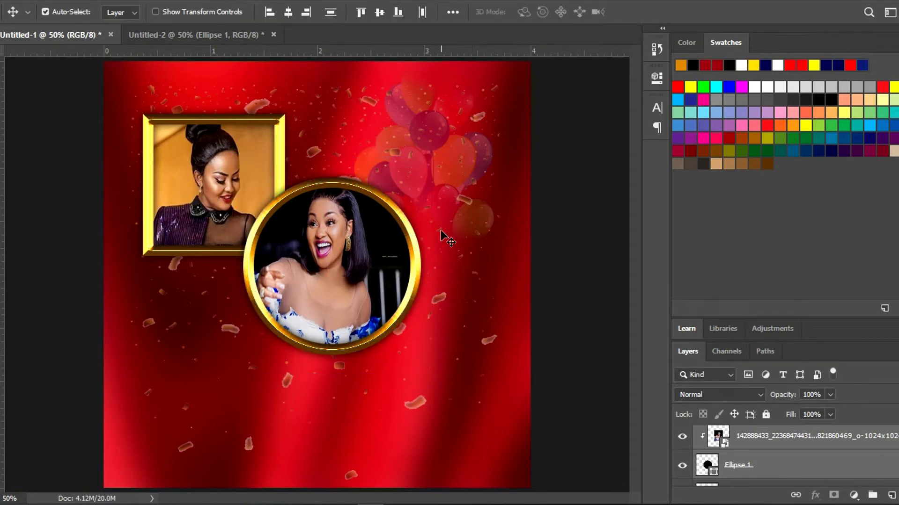
pyautogui.click(240, 35)
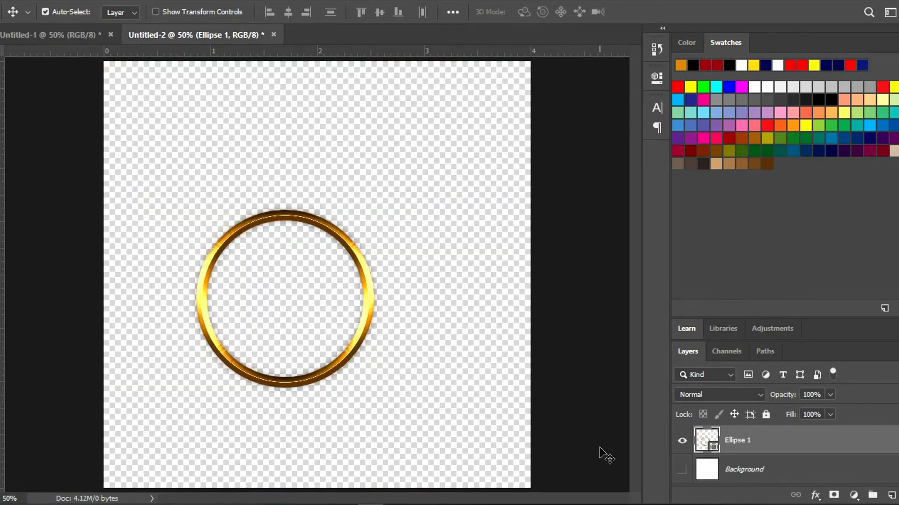
# Show the white background and resize the gold ring ellipse to W 300 px, H 300 px.
pyautogui.click(682, 470)
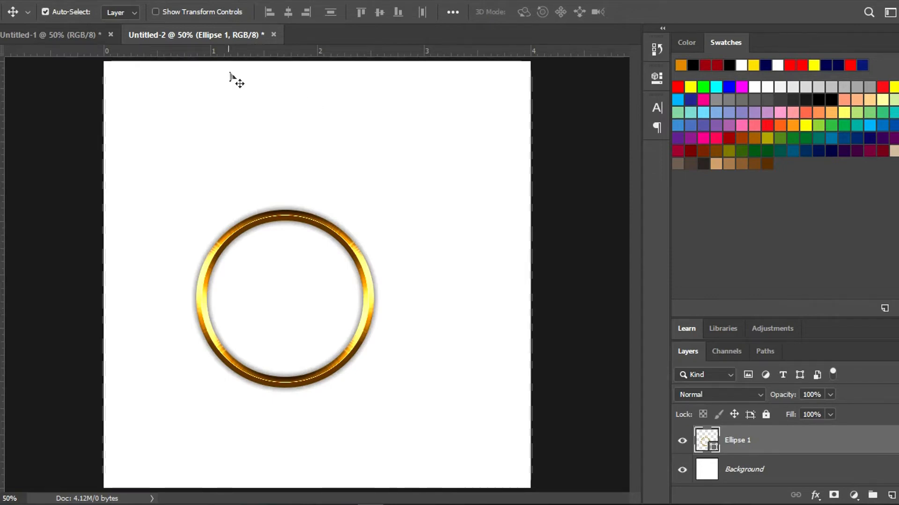
pyautogui.press('u')
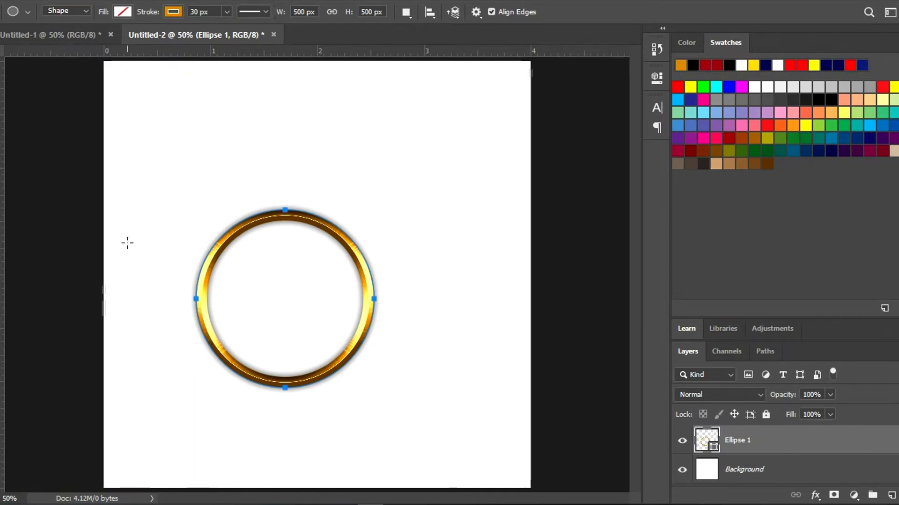
pyautogui.click(298, 13)
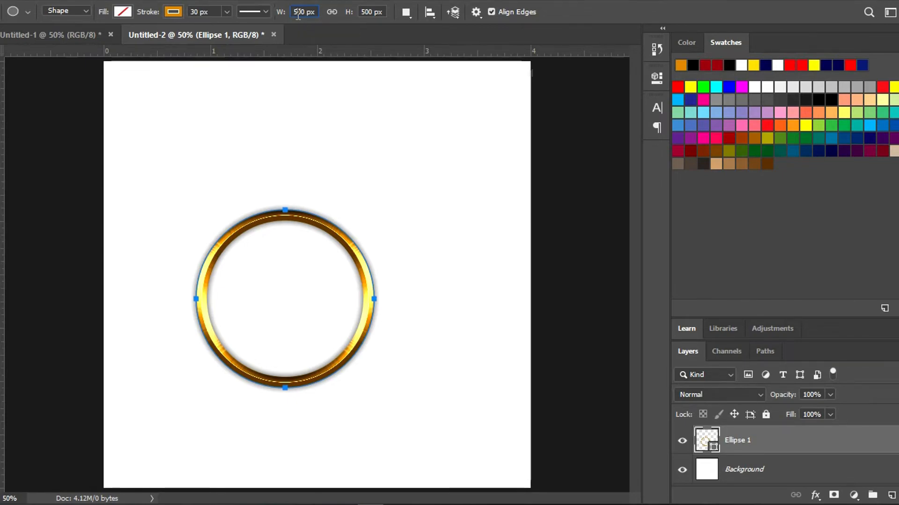
pyautogui.press('BackSpace')
pyautogui.write('3')
pyautogui.click(366, 10)
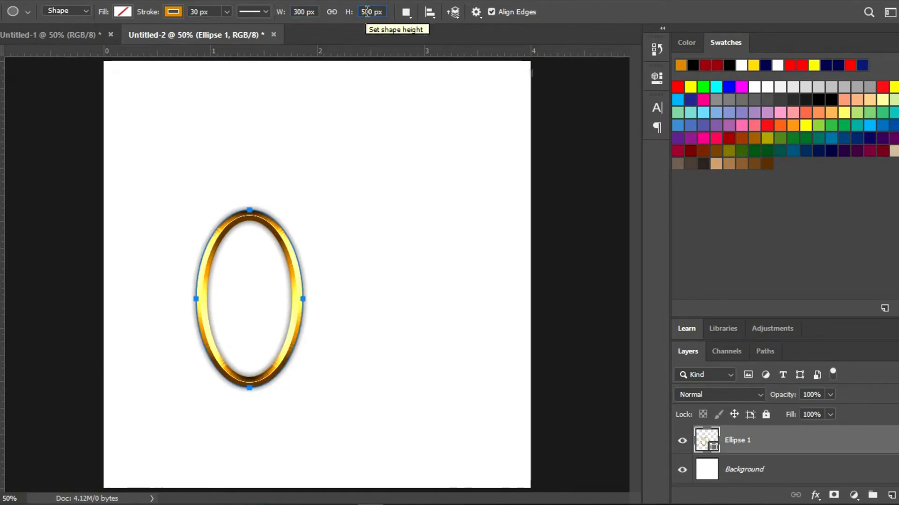
pyautogui.press('BackSpace')
pyautogui.write('3')
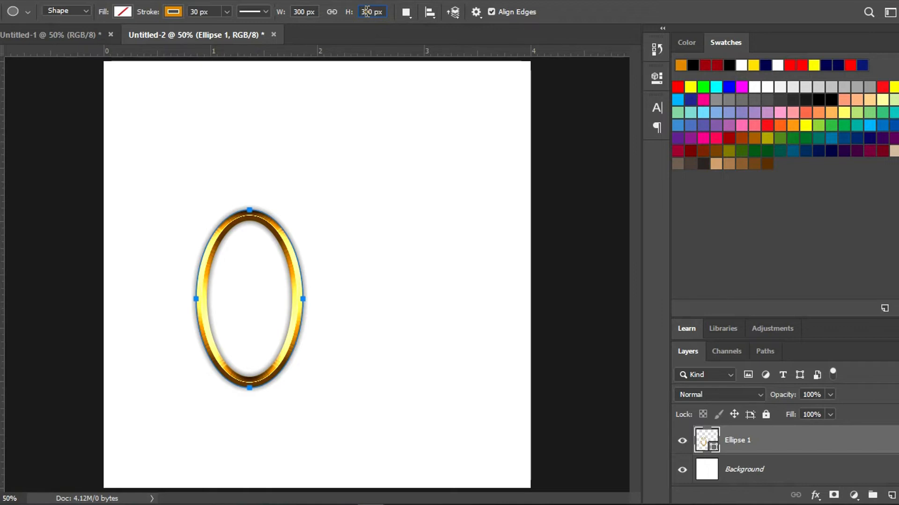
pyautogui.press('Return')
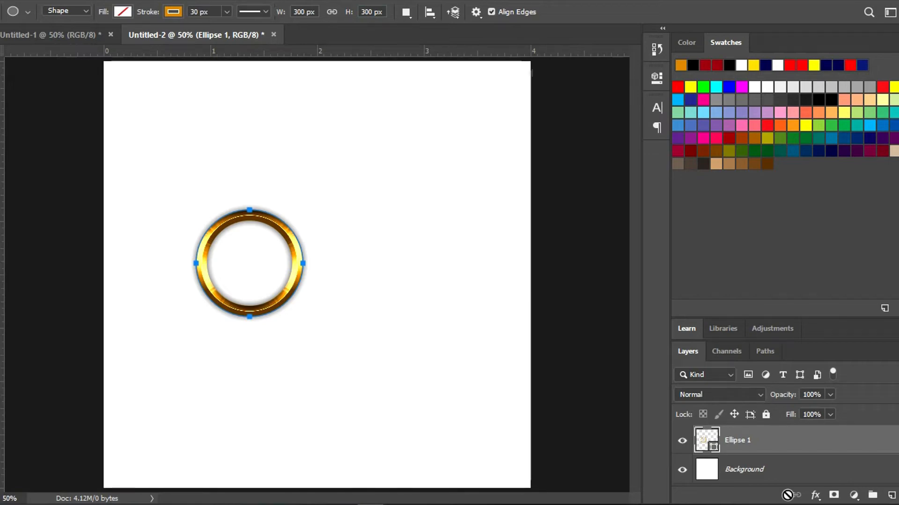
# Hide the background and drag the 300 px gold ring into the flyer document.
pyautogui.click(682, 470)
pyautogui.press('v')
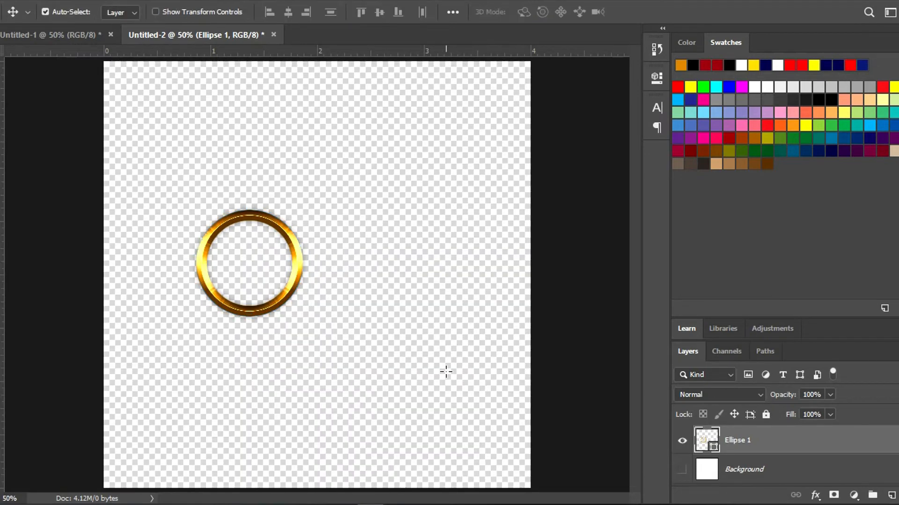
pyautogui.moveTo(252, 208); pyautogui.dragTo(207, 213)
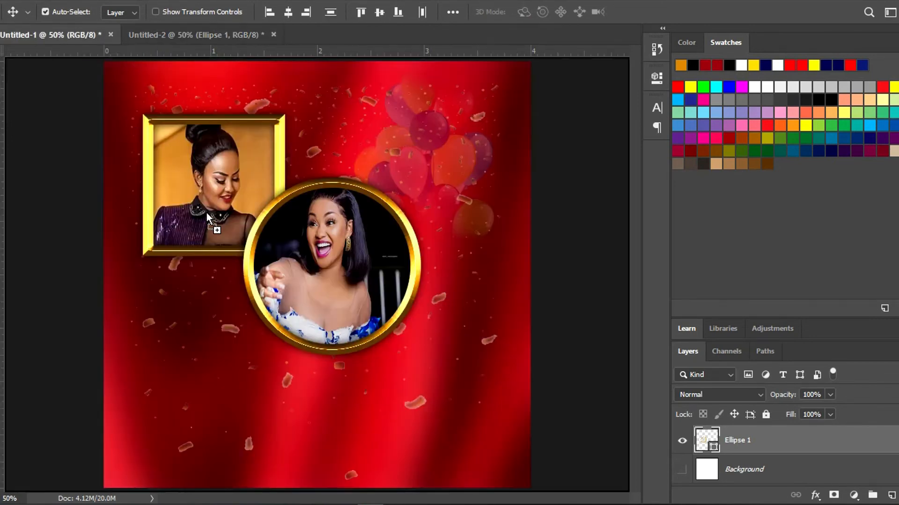
pyautogui.moveTo(311, 343); pyautogui.dragTo(390, 375)
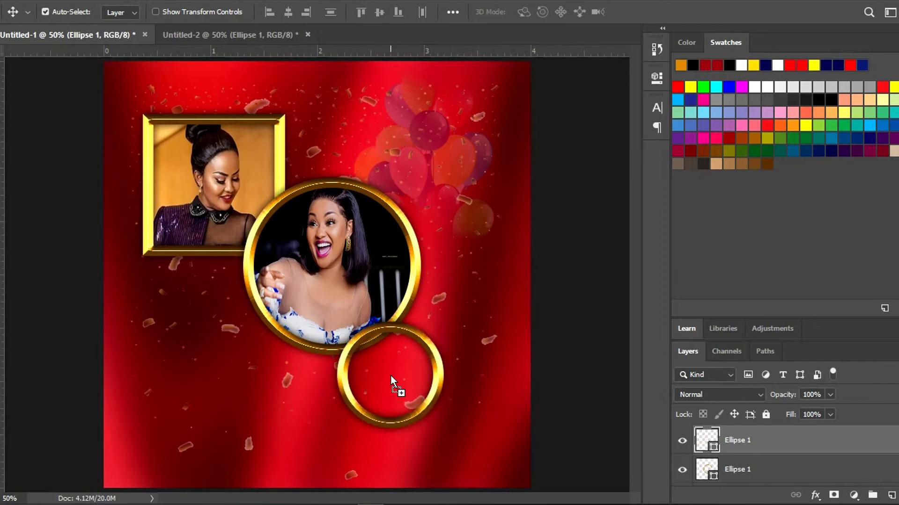
# Position the new ring overlapping the lower right of the round photo frame.
pyautogui.hotkey('ctrl', 't')
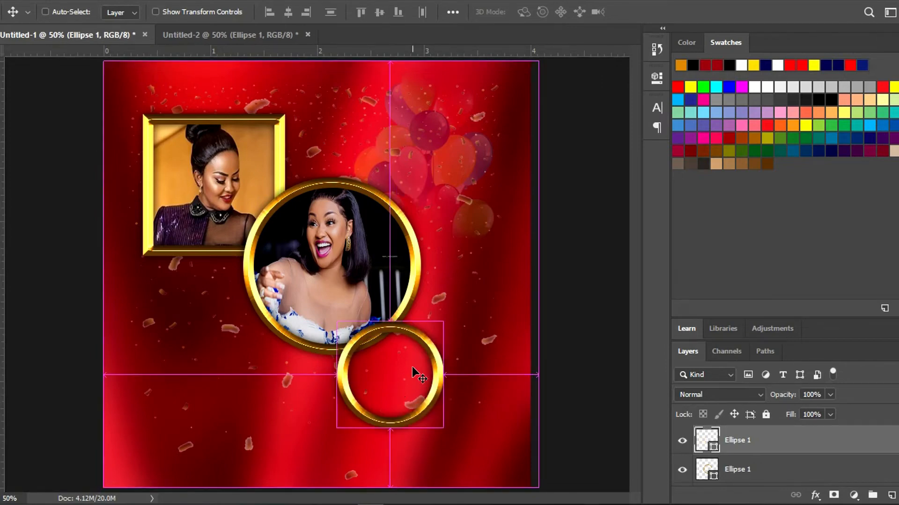
pyautogui.press('Right')
pyautogui.press('Right')
pyautogui.press('Right')
pyautogui.press('Right')
pyautogui.press('Right')
pyautogui.press('Right')
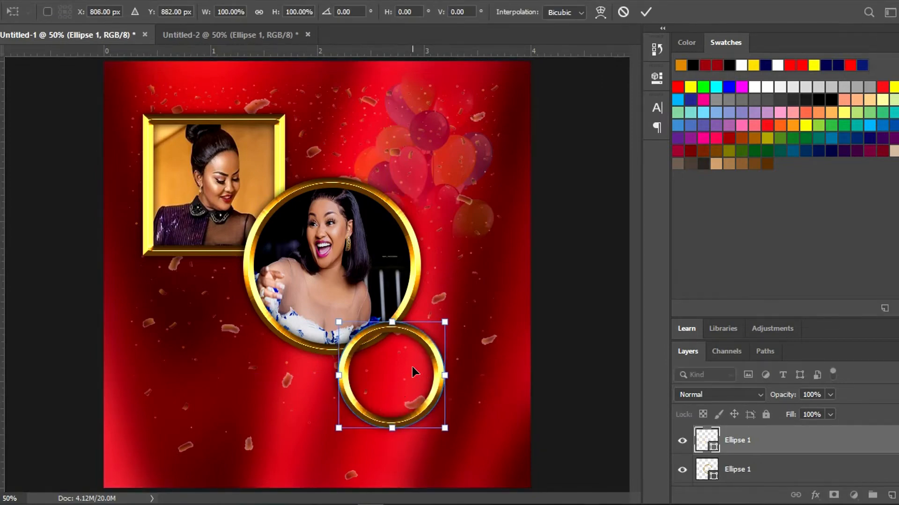
pyautogui.press('Down')
pyautogui.press('Down')
pyautogui.press('Down')
pyautogui.press('Down')
pyautogui.press('Down')
pyautogui.press('Down')
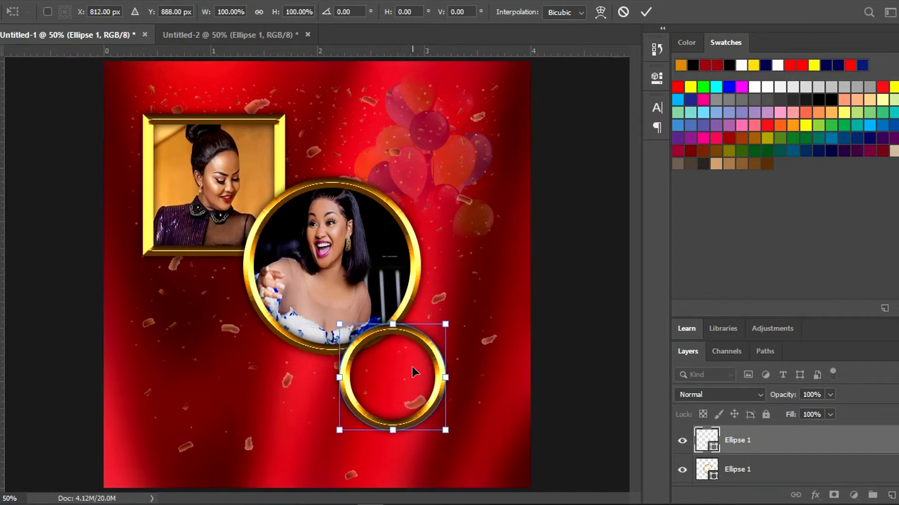
pyautogui.press('Down')
pyautogui.press('Down')
pyautogui.press('Down')
pyautogui.press('Down')
pyautogui.press('Down')
pyautogui.press('Down')
pyautogui.press('Down')
pyautogui.press('Down')
pyautogui.press('Right')
pyautogui.press('Right')
pyautogui.press('Right')
pyautogui.press('Right')
pyautogui.press('Right')
pyautogui.press('Right')
pyautogui.press('Right')
pyautogui.press('Right')
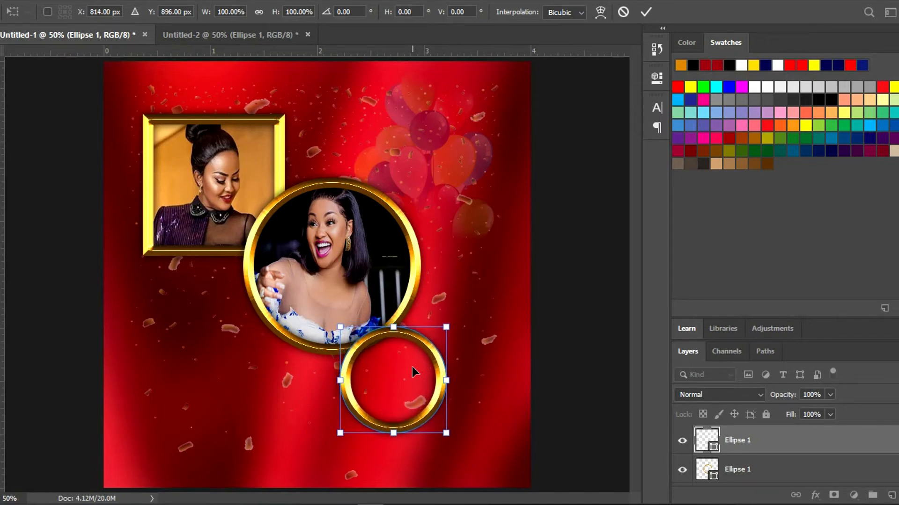
pyautogui.moveTo(405, 374); pyautogui.dragTo(436, 351)
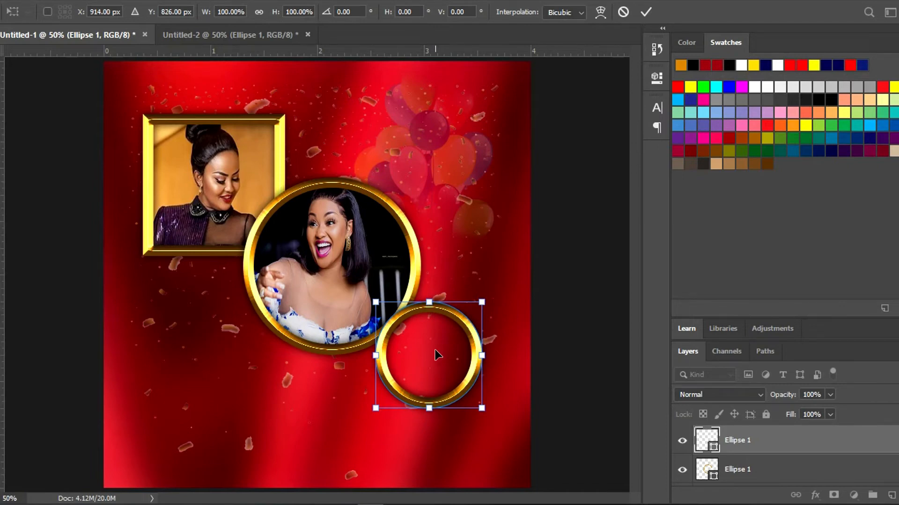
pyautogui.press('Return')
pyautogui.press('u')
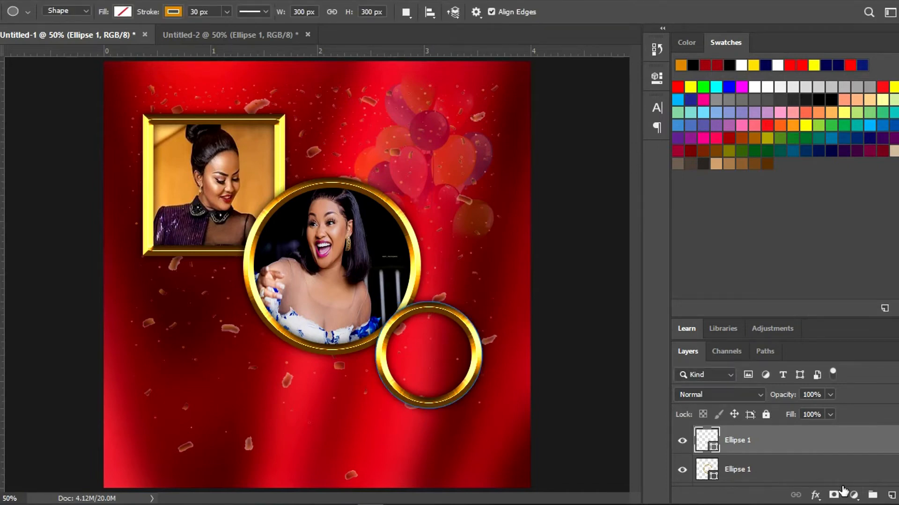
# Add empty Layer 1 and lasso a jagged freehand band across the flyer's bottom.
pyautogui.click(892, 495)
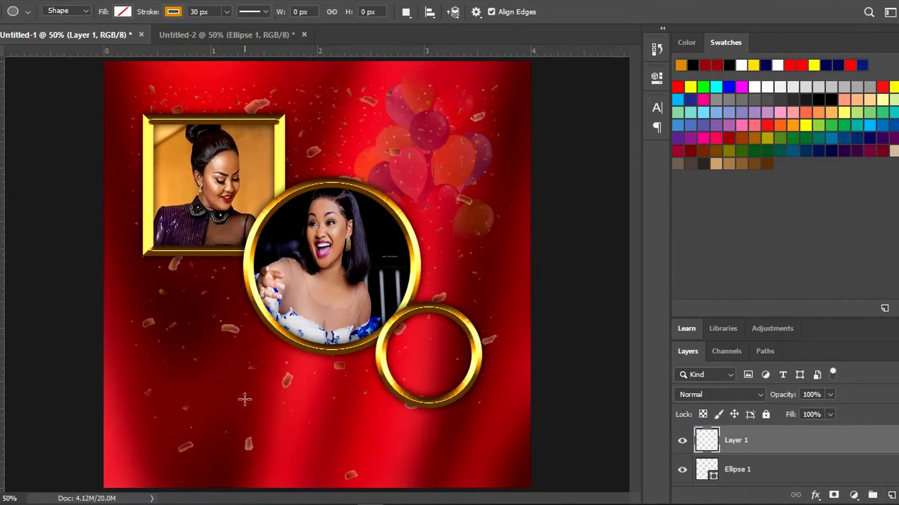
pyautogui.press('l')
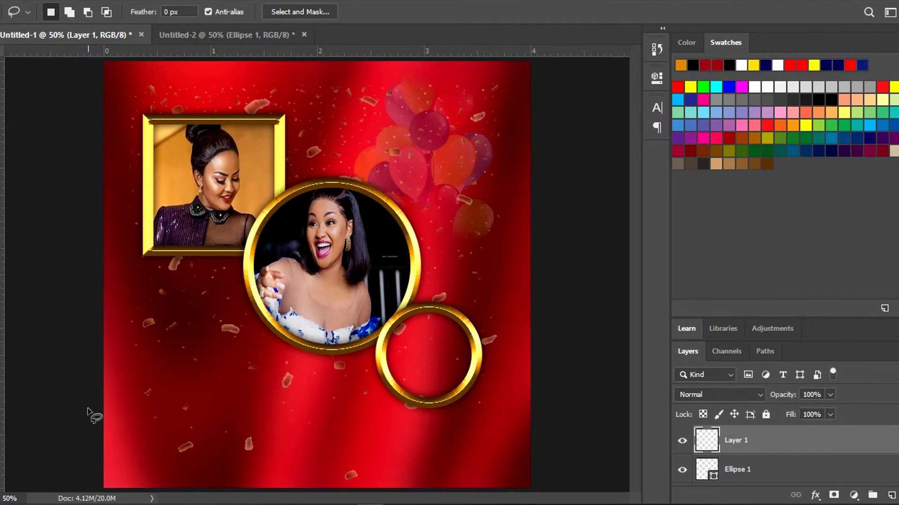
pyautogui.moveTo(88, 408); pyautogui.dragTo(166, 413)
pyautogui.moveTo(168, 411); pyautogui.dragTo(293, 423)
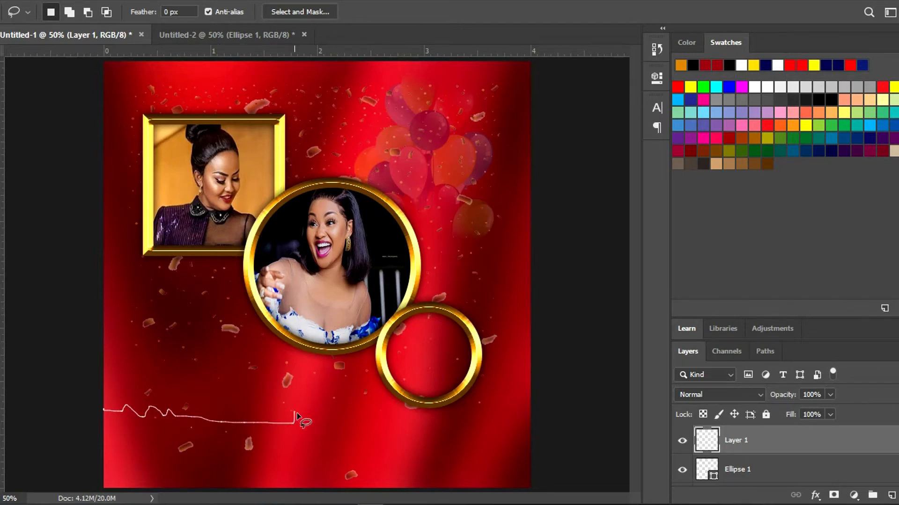
pyautogui.moveTo(296, 414)
pyautogui.mouseDown()
pyautogui.moveTo(312, 427)
pyautogui.moveTo(317, 414)
pyautogui.moveTo(332, 425)
pyautogui.moveTo(336, 414)
pyautogui.moveTo(347, 425)
pyautogui.moveTo(430, 421)
pyautogui.moveTo(446, 432)
pyautogui.moveTo(450, 420)
pyautogui.moveTo(464, 430)
pyautogui.moveTo(472, 418)
pyautogui.moveTo(489, 429)
pyautogui.moveTo(543, 426)
pyautogui.moveTo(551, 492)
pyautogui.moveTo(101, 502)
pyautogui.moveTo(96, 416)
pyautogui.mouseUp()
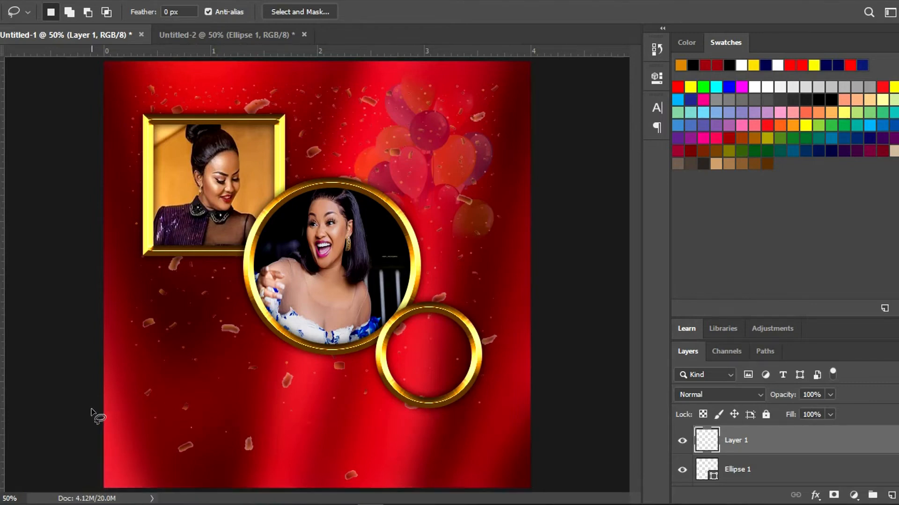
# Fill the jagged selection on Layer 1 with orange at 100% opacity.
pyautogui.rightClick(273, 464)
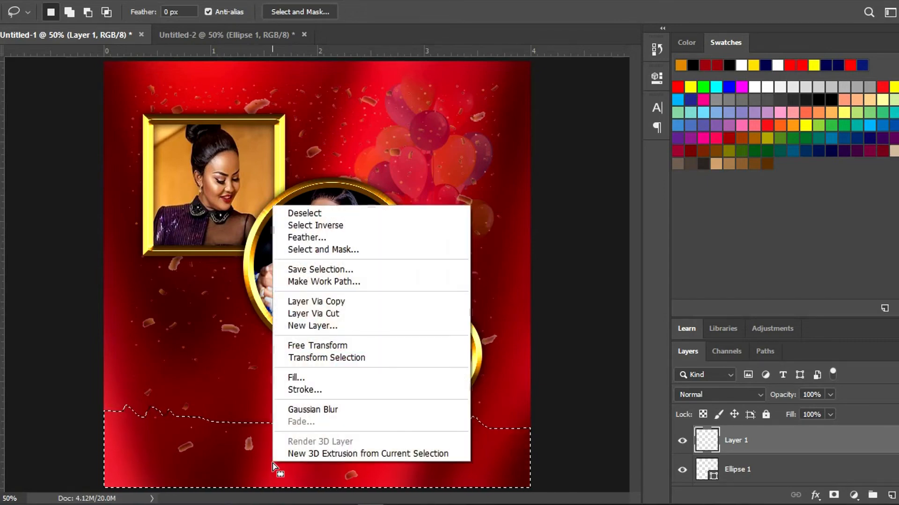
pyautogui.click(298, 382)
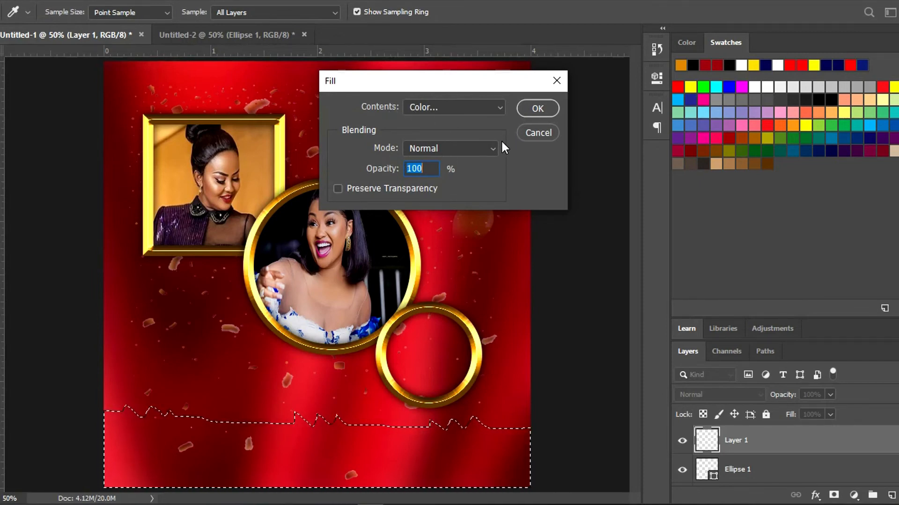
pyautogui.click(548, 108)
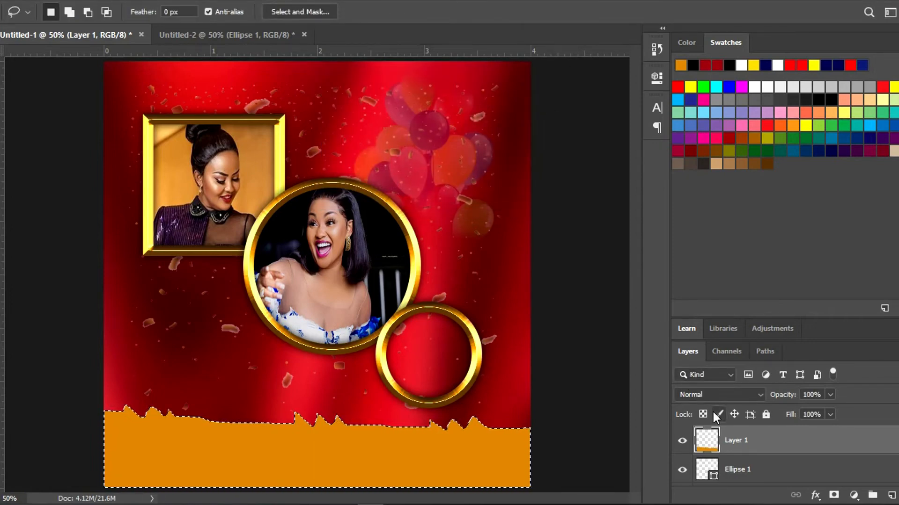
# Give Layer 1 a white Color Overlay, deselect, and duplicate it as Layer 1 copy.
pyautogui.rightClick(733, 441)
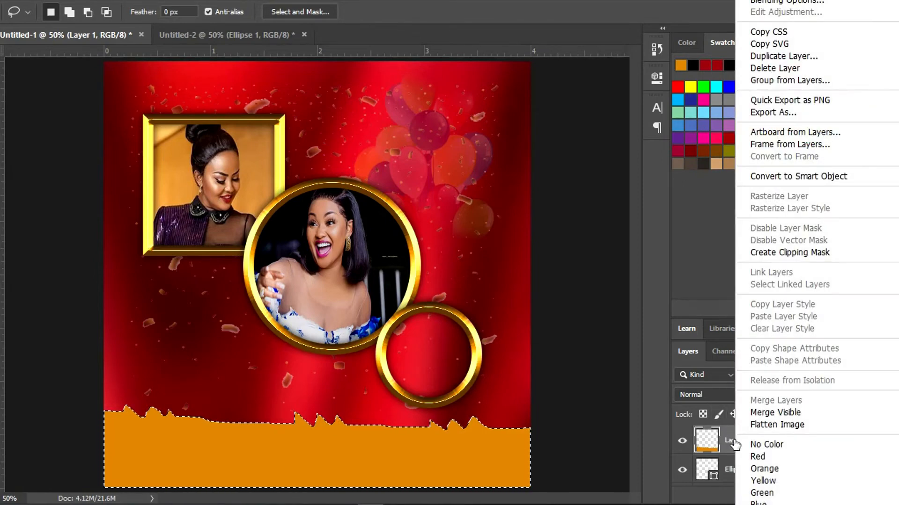
pyautogui.click(741, 3)
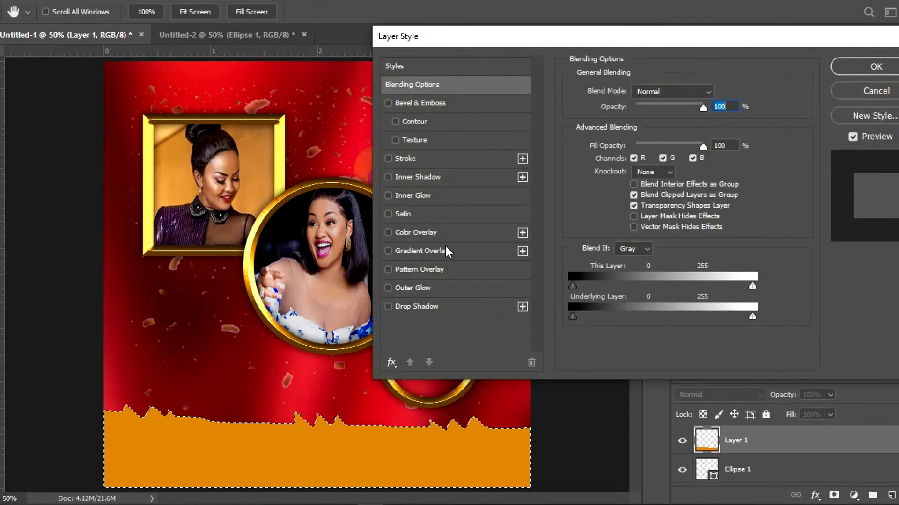
pyautogui.click(389, 232)
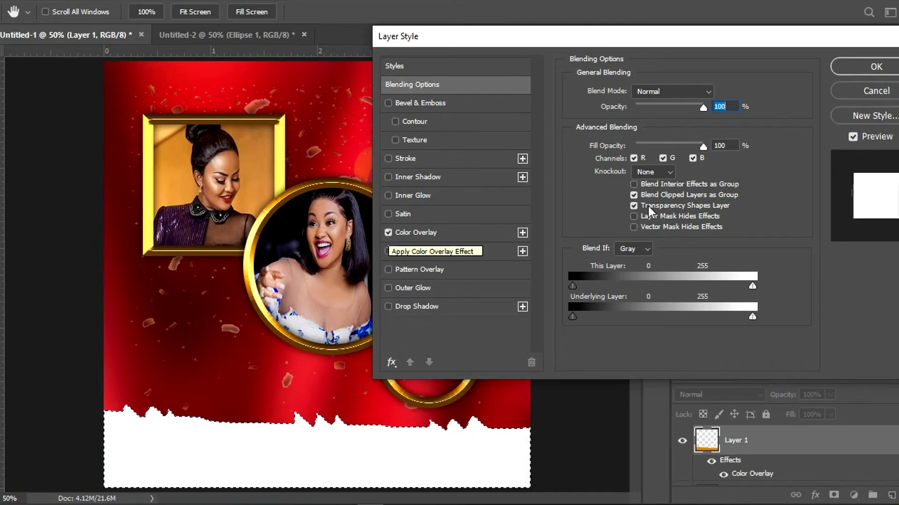
pyautogui.click(862, 69)
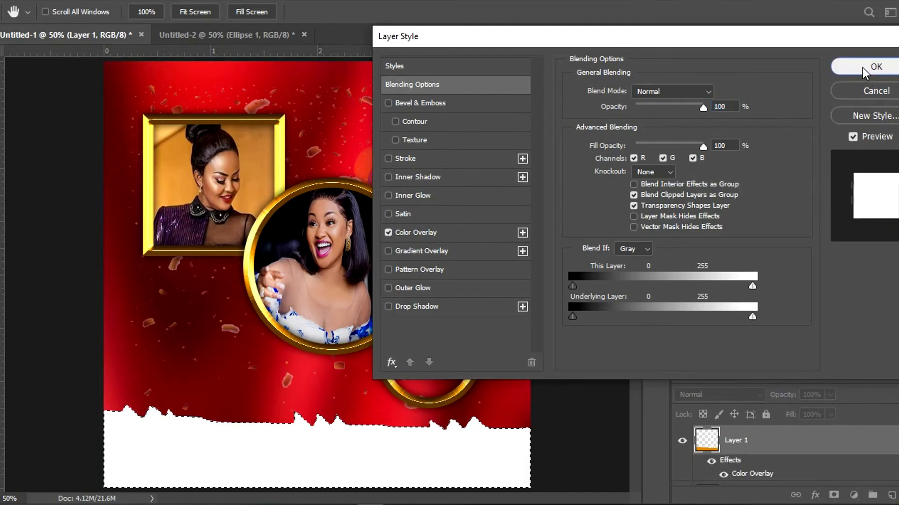
pyautogui.hotkey('ctrl', 'd')
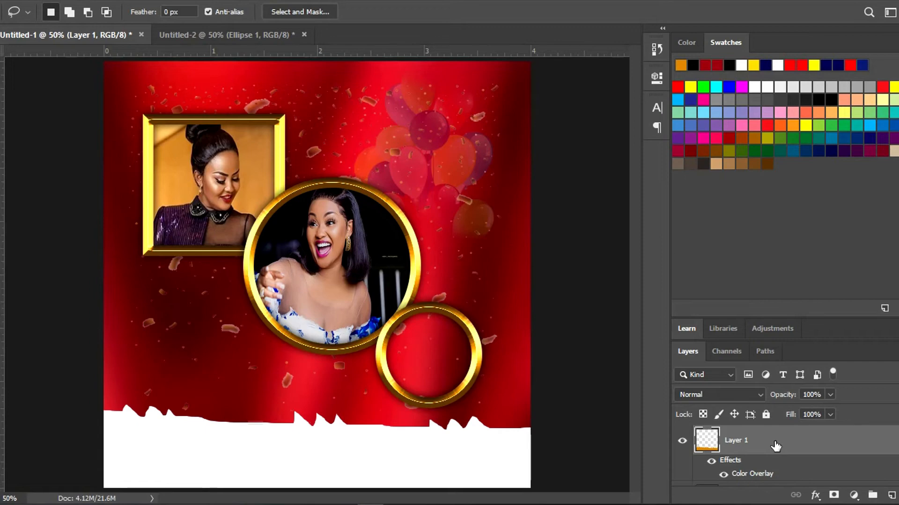
pyautogui.hotkey('ctrl', 'j')
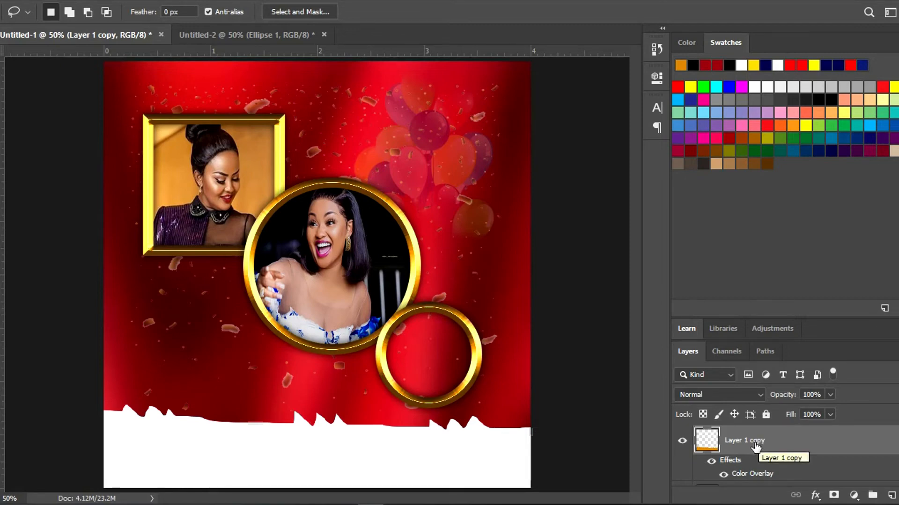
# Turn off the white Color Overlay effect on Layer 1 copy.
pyautogui.click(711, 462)
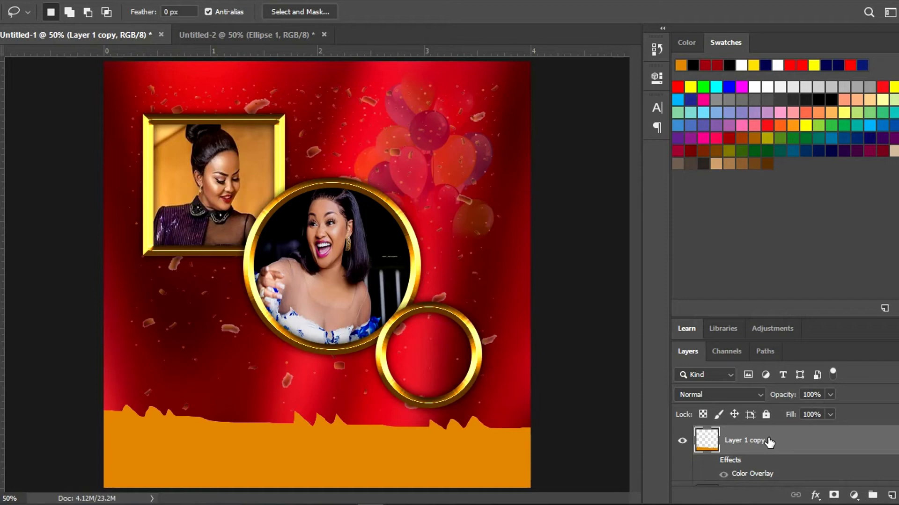
pyautogui.click(723, 475)
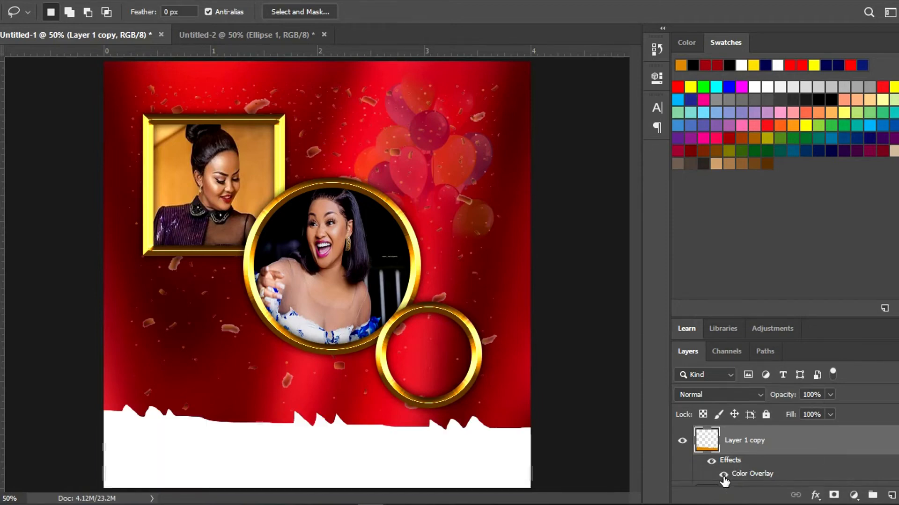
pyautogui.click(724, 477)
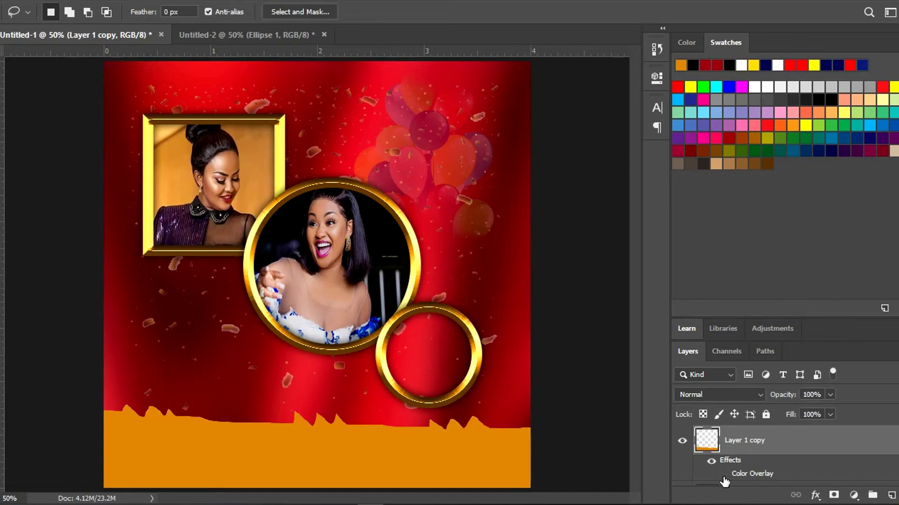
# Apply a mottled gold Pattern Overlay at 23% opacity to Layer 1 copy.
pyautogui.rightClick(787, 441)
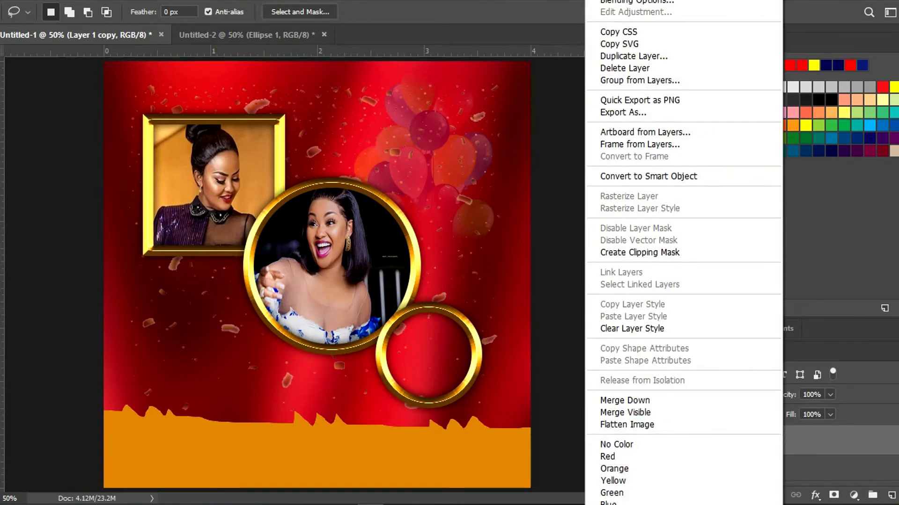
pyautogui.click(647, 2)
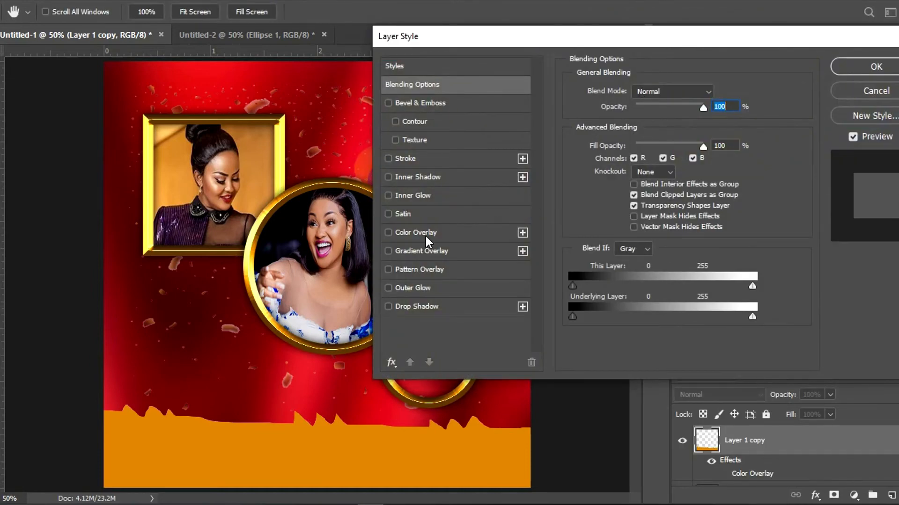
pyautogui.click(412, 270)
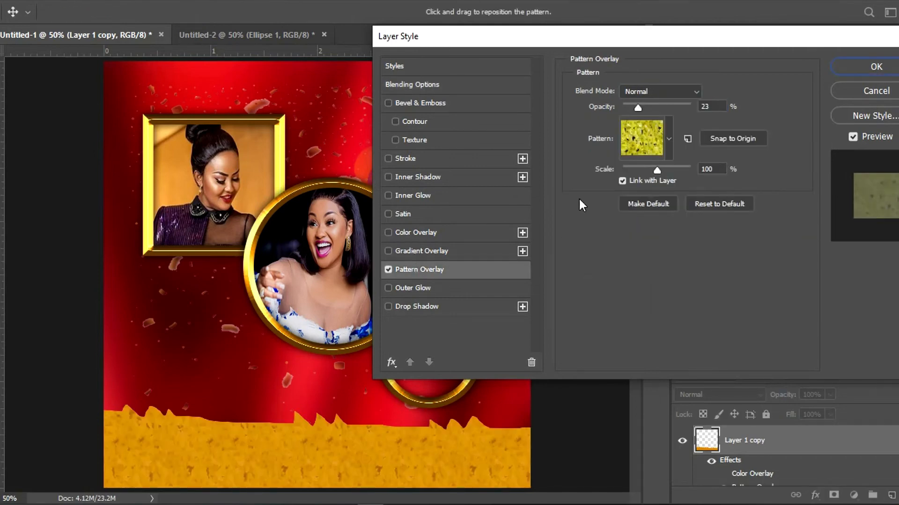
pyautogui.click(669, 137)
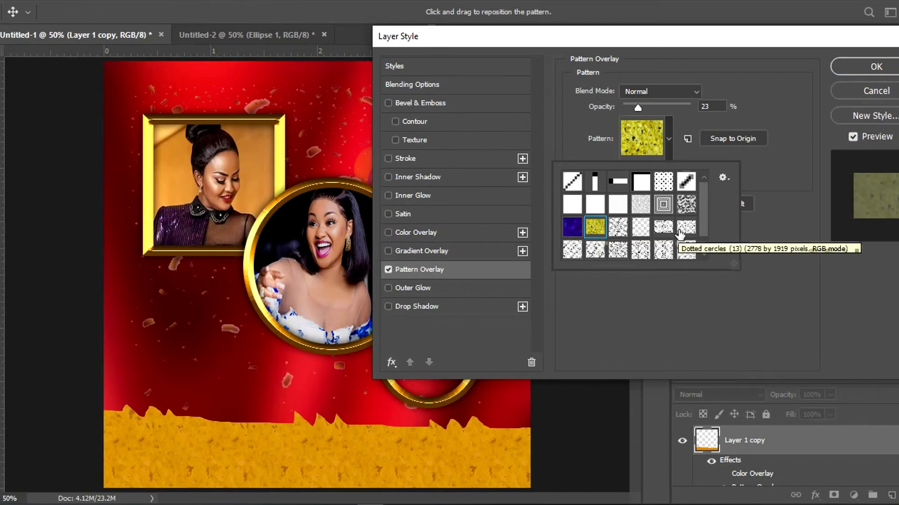
pyautogui.click(684, 211)
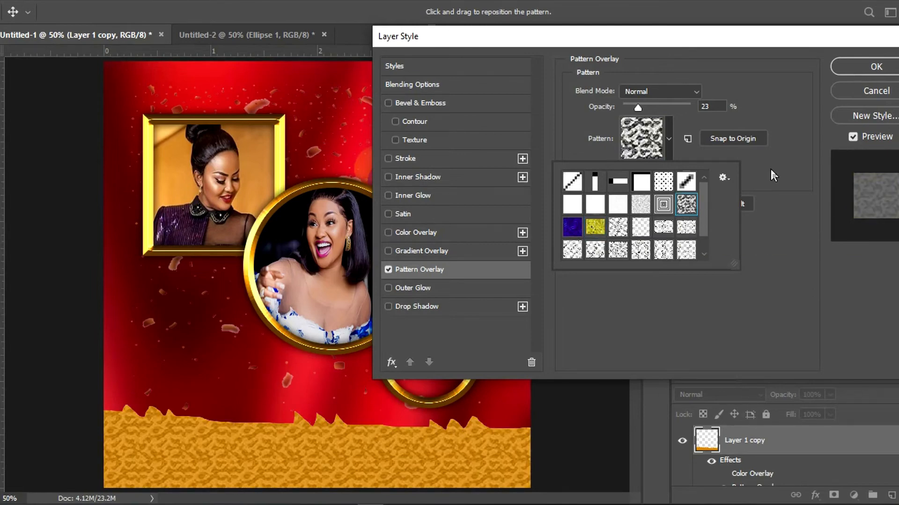
pyautogui.click(849, 69)
pyautogui.click(850, 71)
pyautogui.press('l')
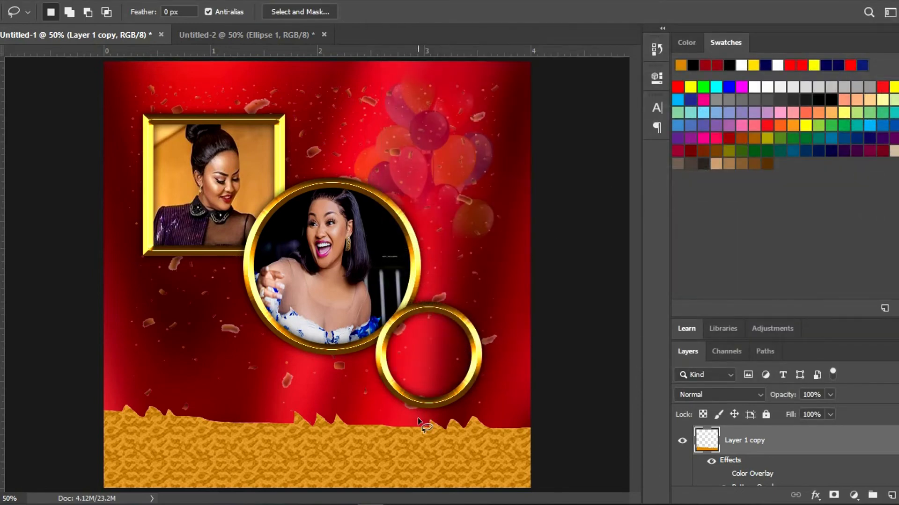
# Nudge the textured band copy down from Y 1083 to 1093 px, exposing a white edge.
pyautogui.hotkey('ctrl', 't')
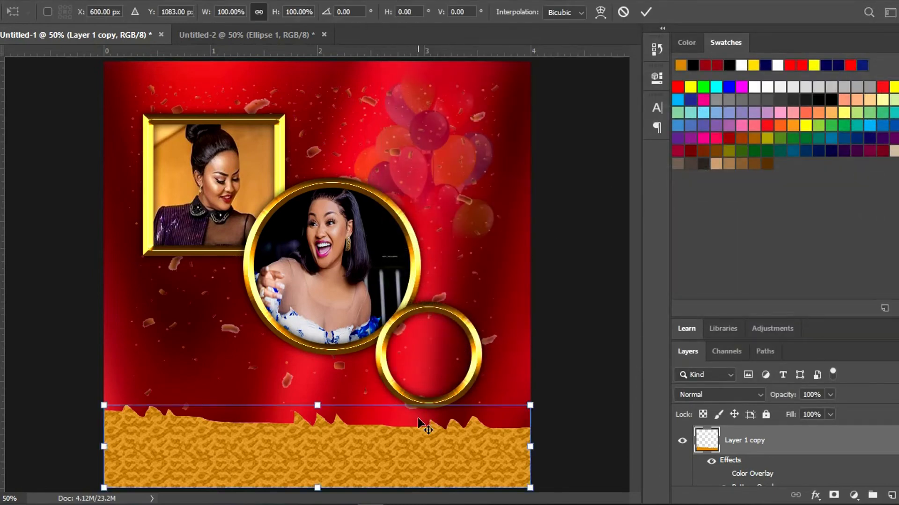
pyautogui.press('Down')
pyautogui.press('Down')
pyautogui.press('Down')
pyautogui.press('Down')
pyautogui.press('Down')
pyautogui.press('Down')
pyautogui.press('Down')
pyautogui.press('Down')
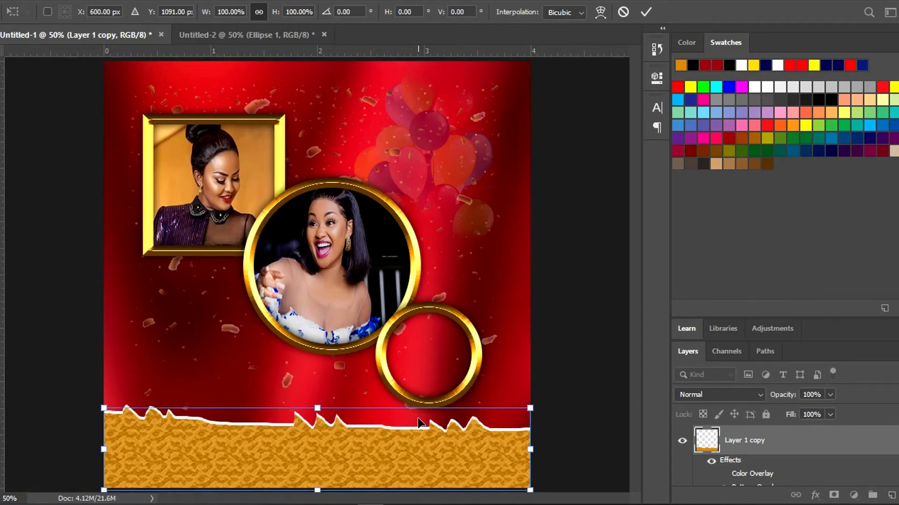
pyautogui.press('Down')
pyautogui.press('Down')
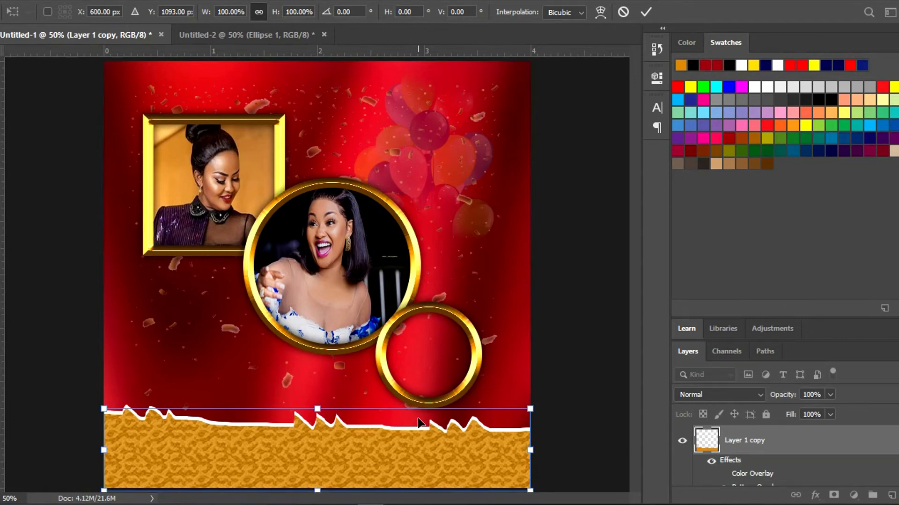
pyautogui.press('Return')
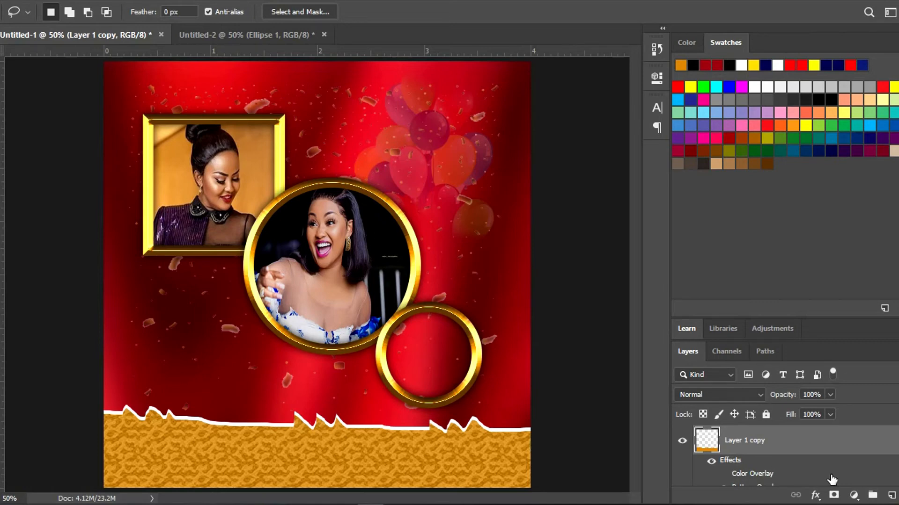
# Add empty Layer 2 and set the Ellipse tool's stroke to 0 px.
pyautogui.click(891, 497)
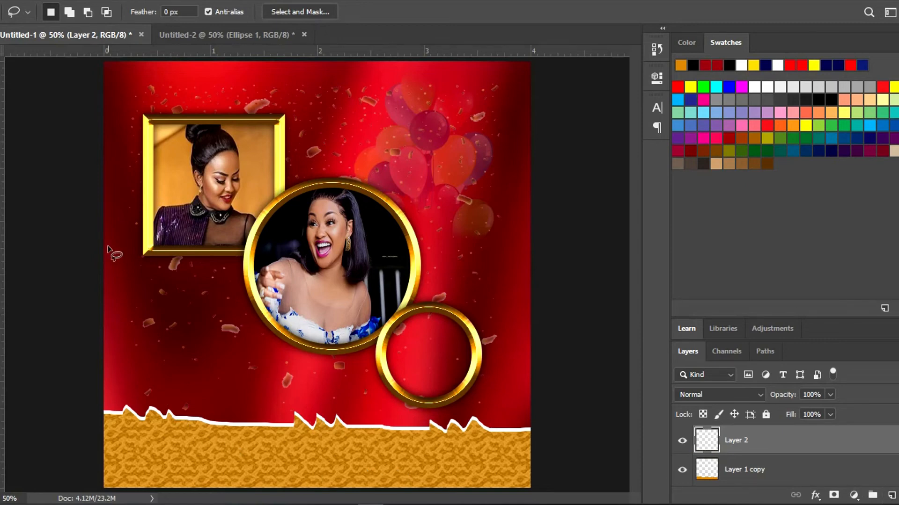
pyautogui.press('u')
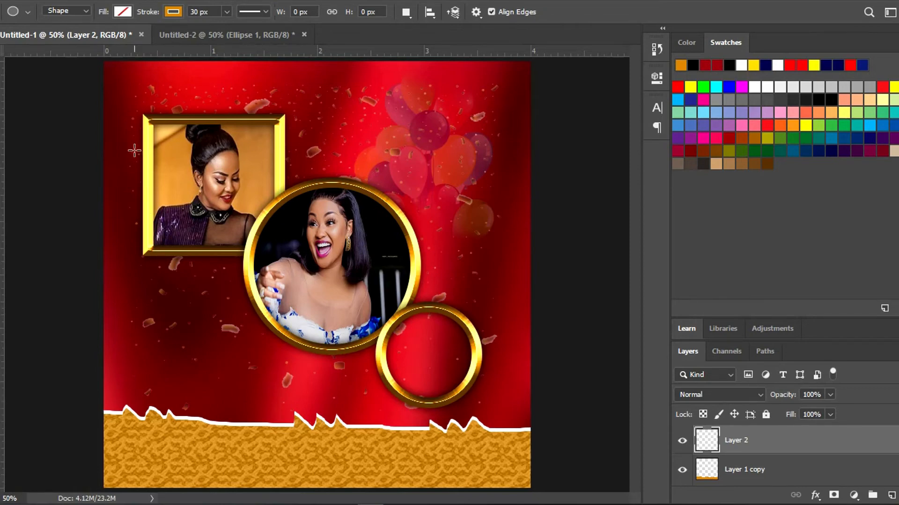
pyautogui.click(122, 12)
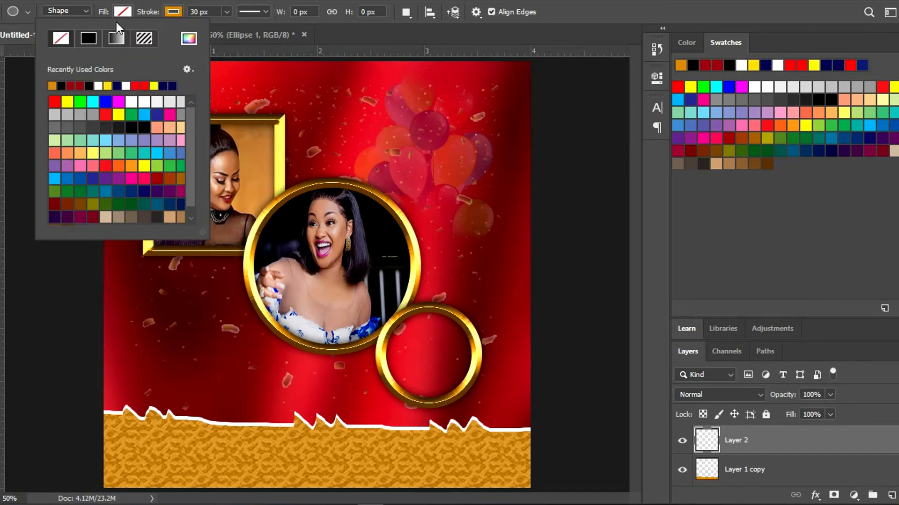
pyautogui.click(61, 85)
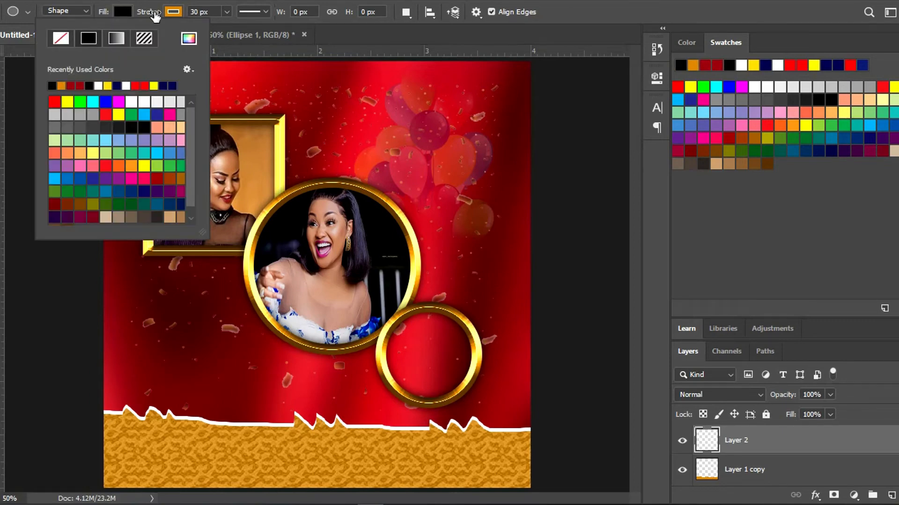
pyautogui.moveTo(156, 14); pyautogui.dragTo(125, 15)
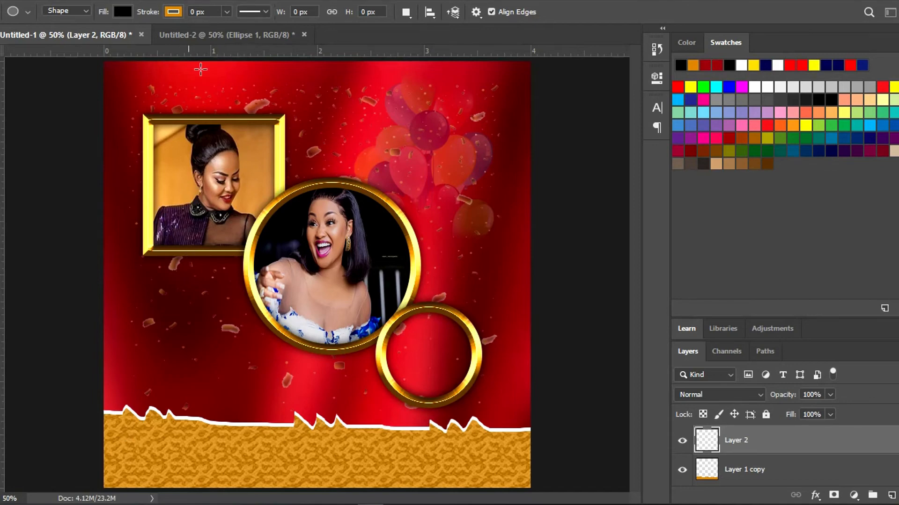
# Set the ellipse shape fill colour to dark red 9c0a19.
pyautogui.click(123, 13)
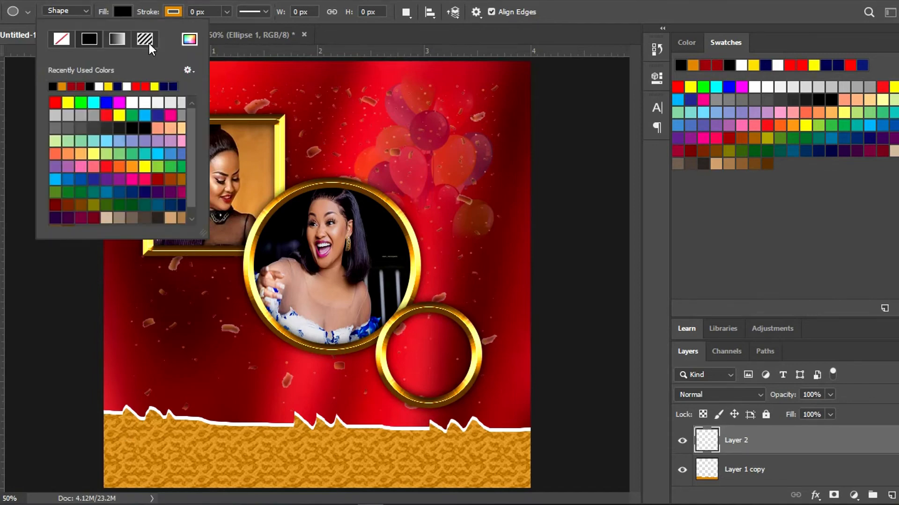
pyautogui.click(188, 40)
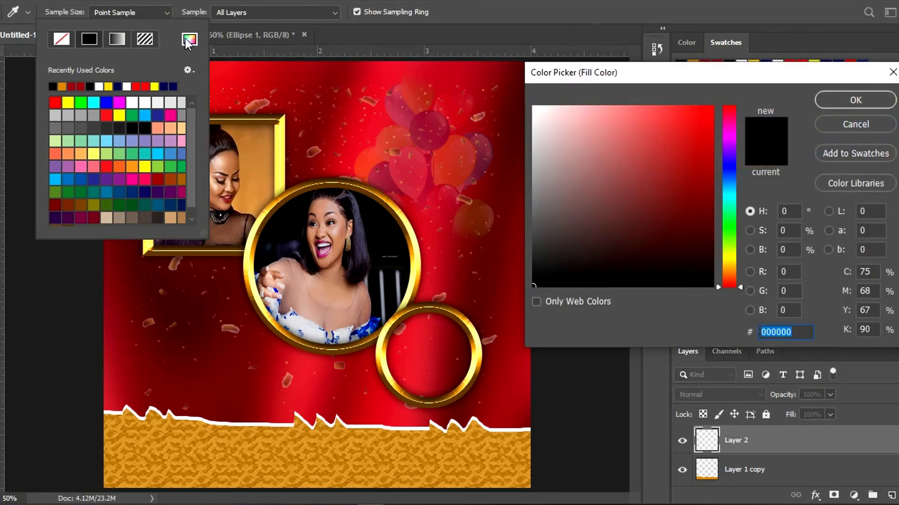
pyautogui.write('9')
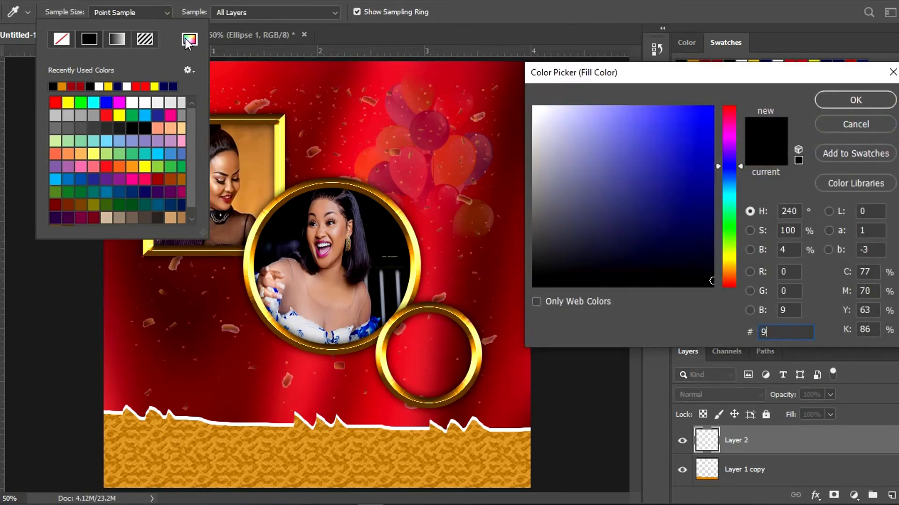
pyautogui.write('c')
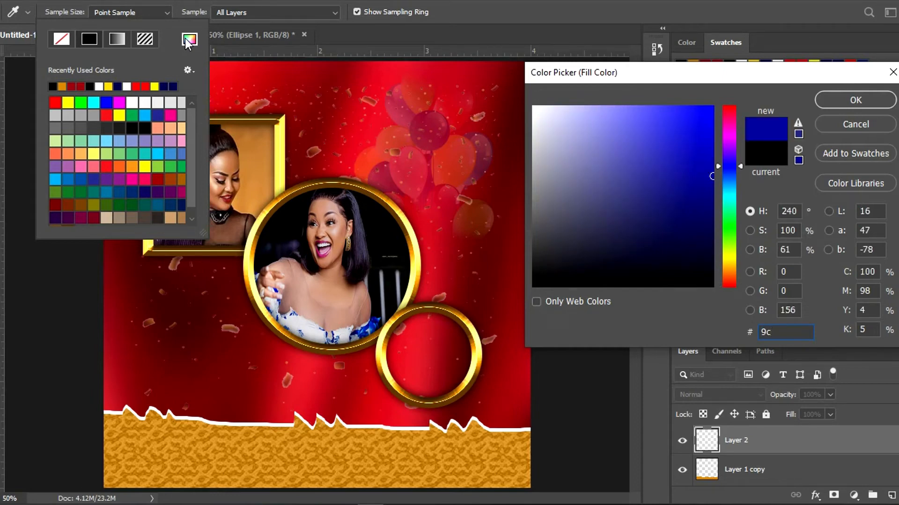
pyautogui.write('0')
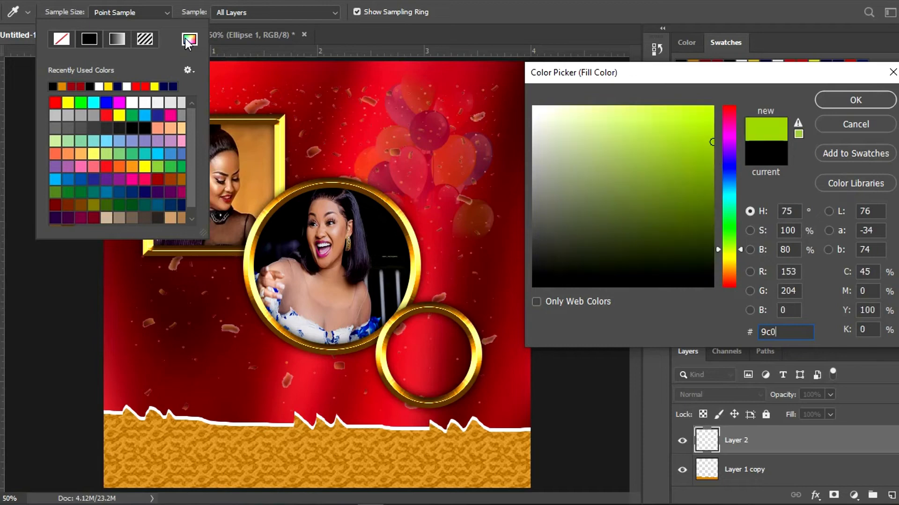
pyautogui.write('a')
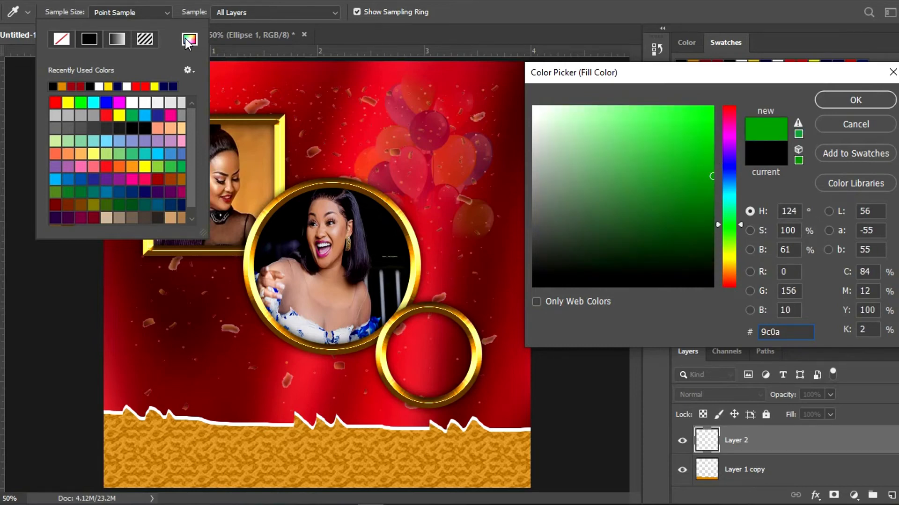
pyautogui.write('19')
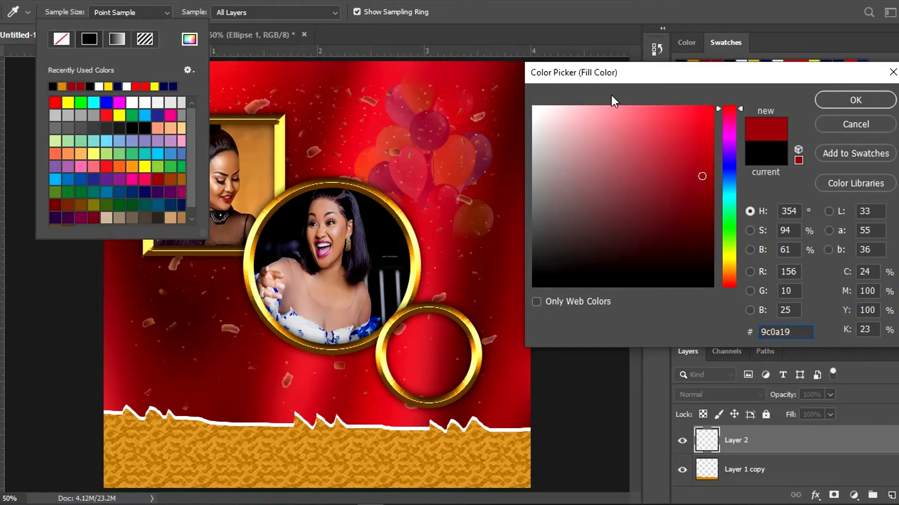
pyautogui.click(860, 106)
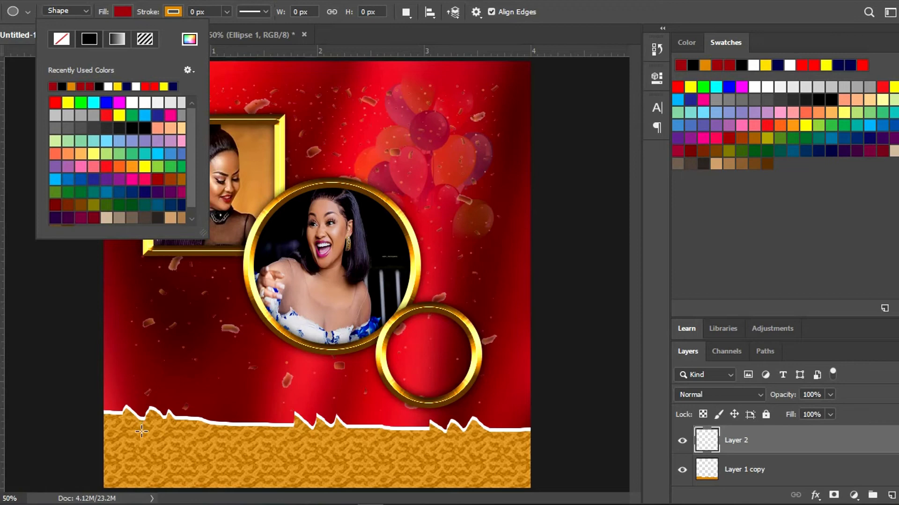
# Draw a 152 × 152 px dark red circle on the band and nudge it up-left.
pyautogui.moveTo(141, 431); pyautogui.dragTo(196, 499)
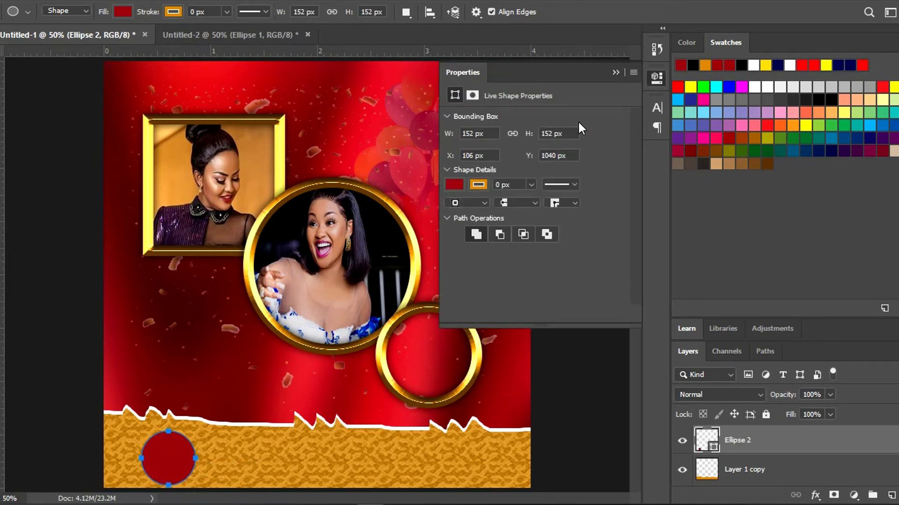
pyautogui.hotkey('ctrl', 't')
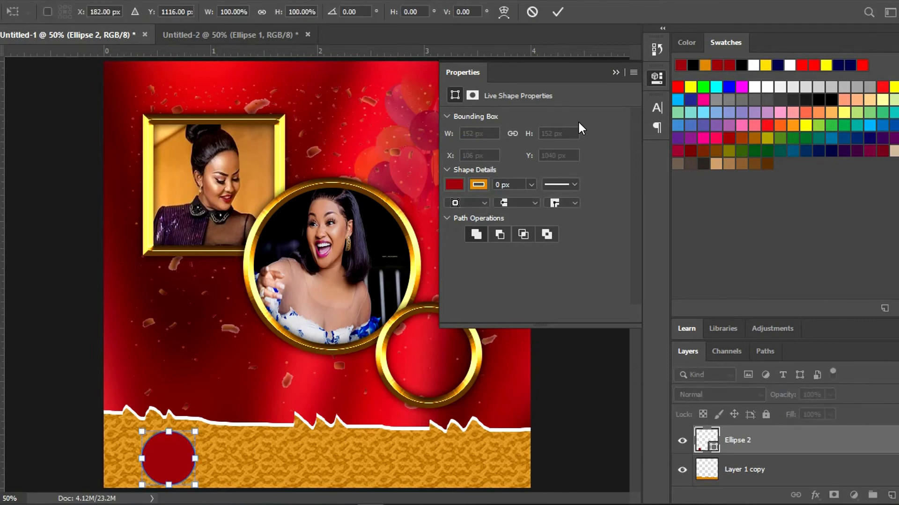
pyautogui.press('Left')
pyautogui.press('Left')
pyautogui.press('Left')
pyautogui.press('Left')
pyautogui.press('Left')
pyautogui.press('Left')
pyautogui.press('Left')
pyautogui.press('Left')
pyautogui.press('Left')
pyautogui.press('Left')
pyautogui.press('Left')
pyautogui.press('Left')
pyautogui.press('Left')
pyautogui.press('Left')
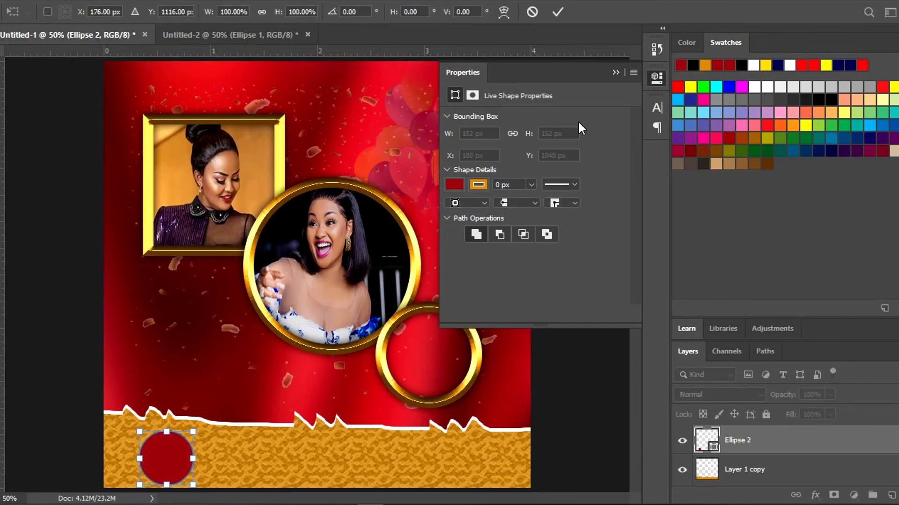
pyautogui.press('Left')
pyautogui.press('Left')
pyautogui.press('Left')
pyautogui.press('Left')
pyautogui.press('Left')
pyautogui.press('Left')
pyautogui.press('Left')
pyautogui.press('Left')
pyautogui.press('Left')
pyautogui.press('Left')
pyautogui.press('Left')
pyautogui.press('Left')
pyautogui.press('Left')
pyautogui.press('Left')
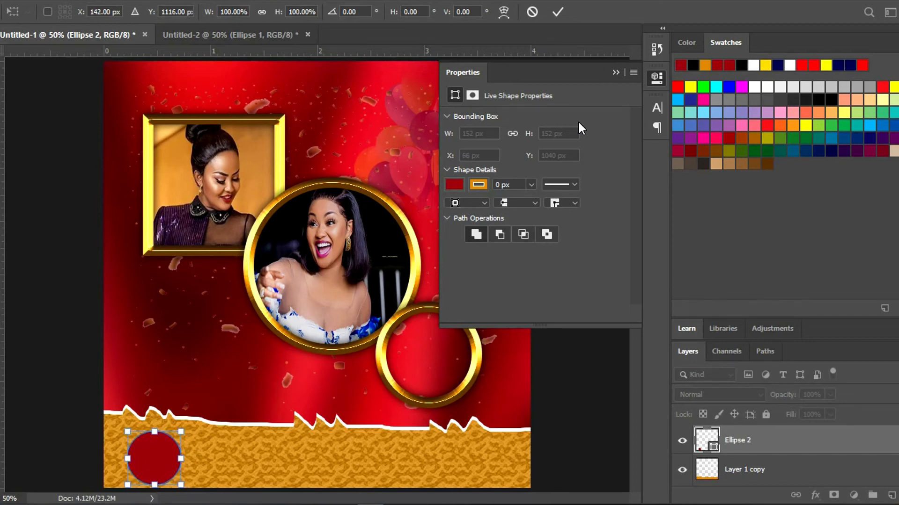
pyautogui.press('Up')
pyautogui.press('Up')
pyautogui.press('Up')
pyautogui.press('Up')
pyautogui.press('Up')
pyautogui.press('Up')
pyautogui.press('Up')
pyautogui.press('Up')
pyautogui.press('Up')
pyautogui.press('Up')
pyautogui.press('Up')
pyautogui.press('Up')
pyautogui.press('Up')
pyautogui.press('Up')
pyautogui.press('Up')
pyautogui.press('Up')
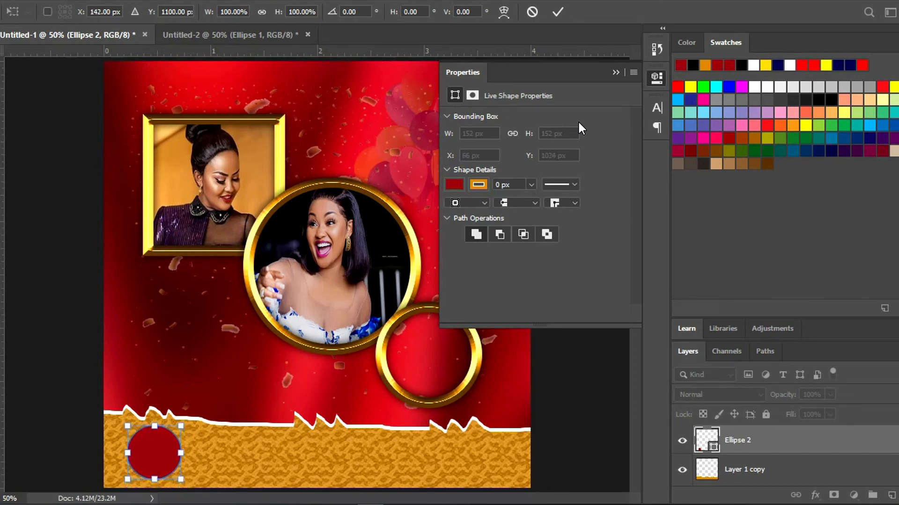
pyautogui.press('Up')
pyautogui.press('Up')
pyautogui.press('Up')
pyautogui.press('Up')
pyautogui.press('Up')
pyautogui.press('Up')
pyautogui.press('Up')
pyautogui.press('Up')
pyautogui.press('Up')
pyautogui.press('Up')
pyautogui.press('Up')
pyautogui.press('Up')
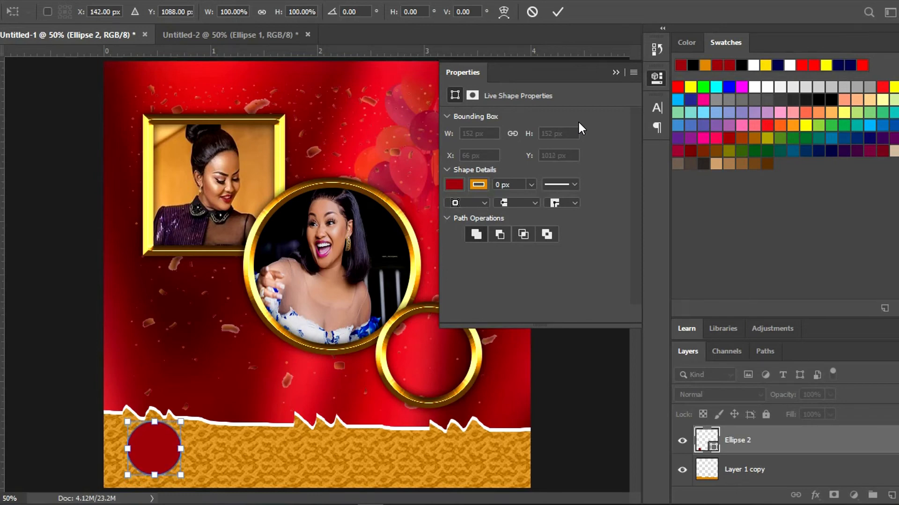
pyautogui.click(553, 17)
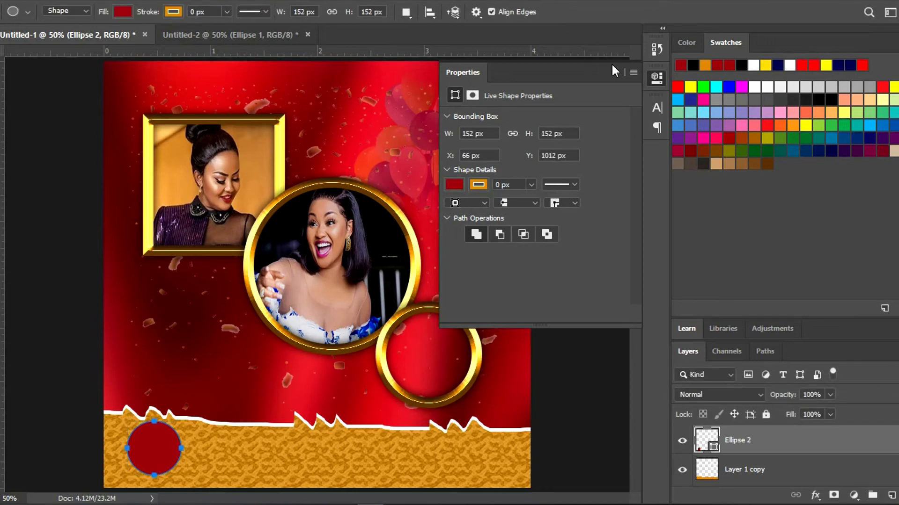
# Duplicate the red circle Ellipse 2 and set the copy's fill to black 000000.
pyautogui.hotkey('ctrl', 'j')
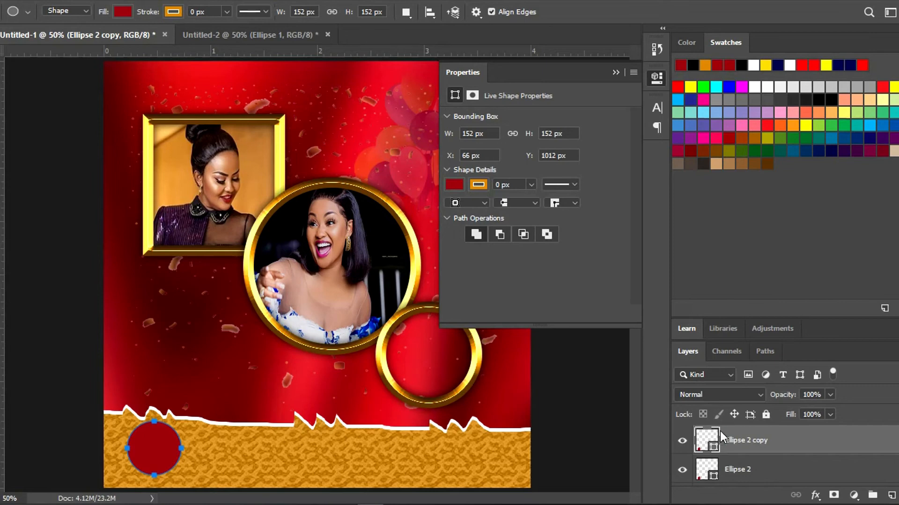
pyautogui.doubleClick(712, 448)
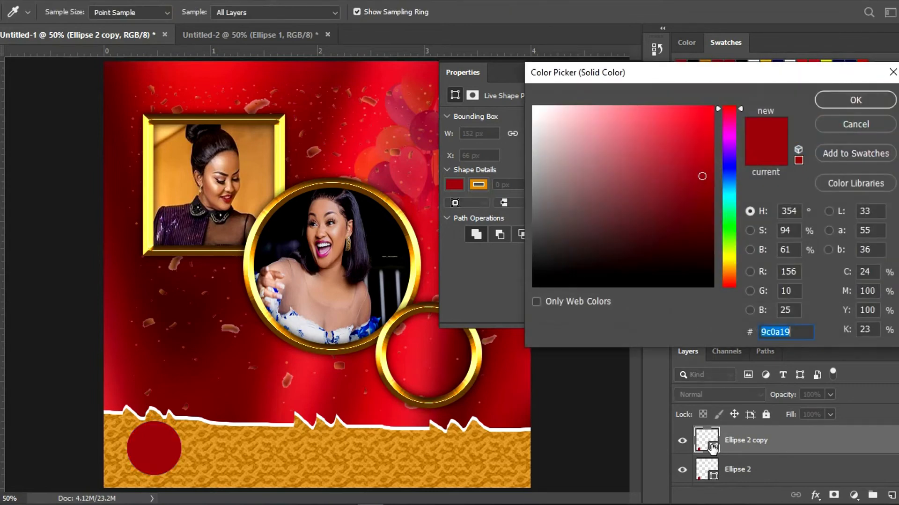
pyautogui.write('ffffff')
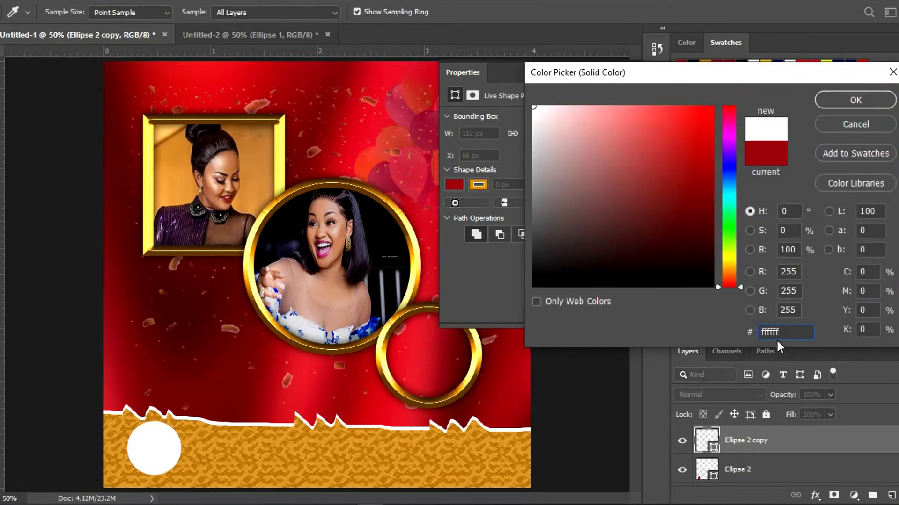
pyautogui.doubleClick(780, 335)
pyautogui.write('000000')
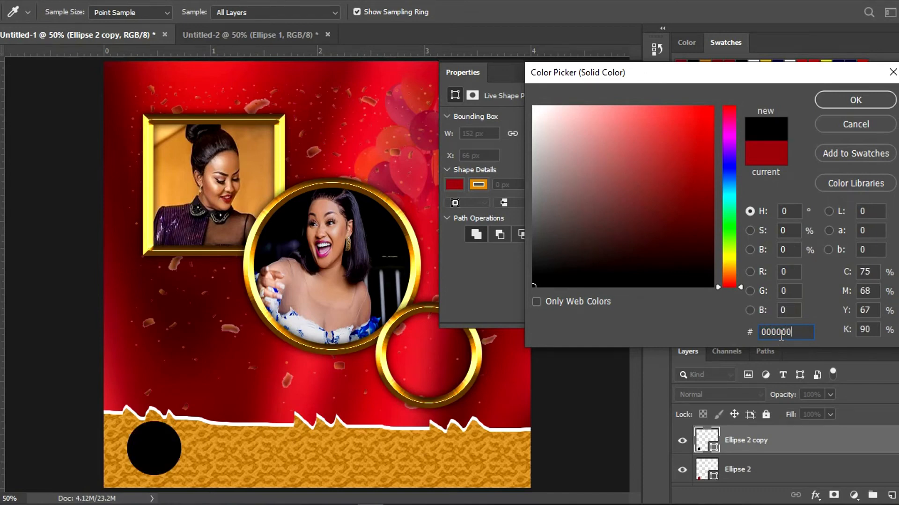
pyautogui.click(860, 99)
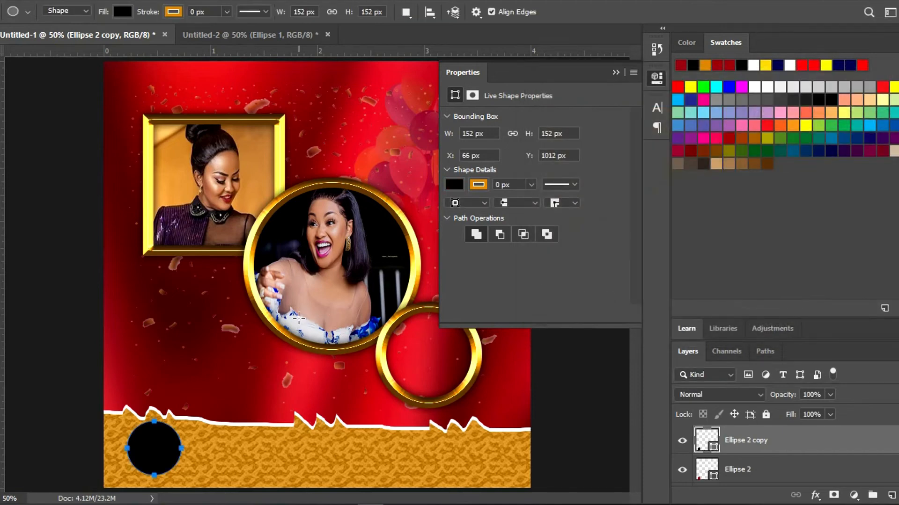
# Squash the black copy into a flat ellipse of about 152 × 36 px just below the red circle.
pyautogui.hotkey('ctrl', 't')
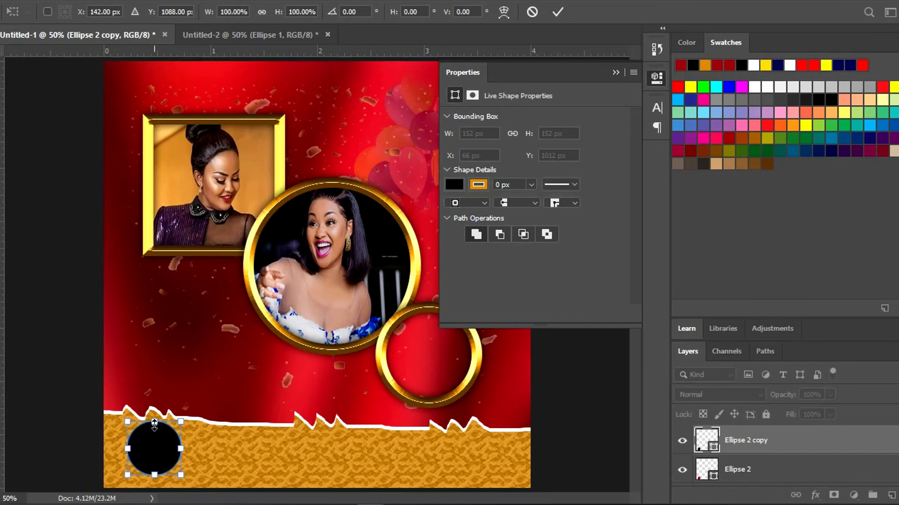
pyautogui.moveTo(154, 425); pyautogui.dragTo(152, 480)
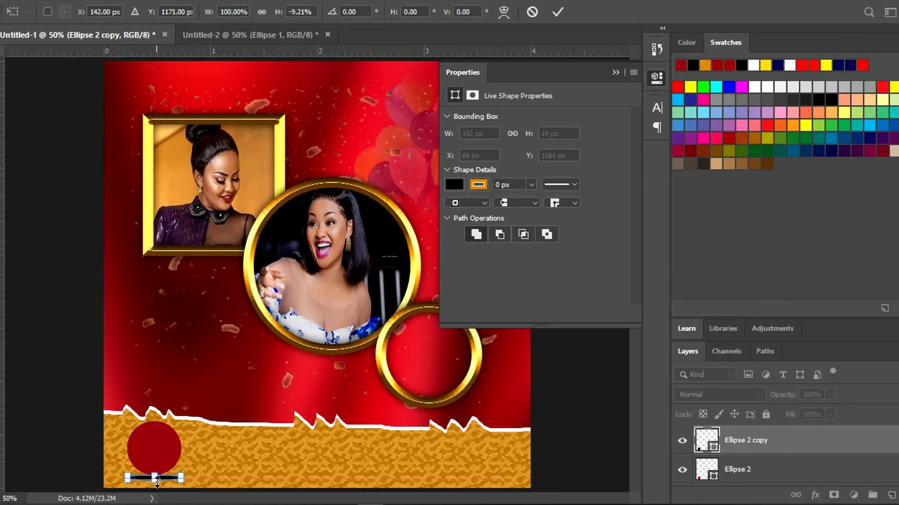
pyautogui.moveTo(151, 480); pyautogui.dragTo(153, 486)
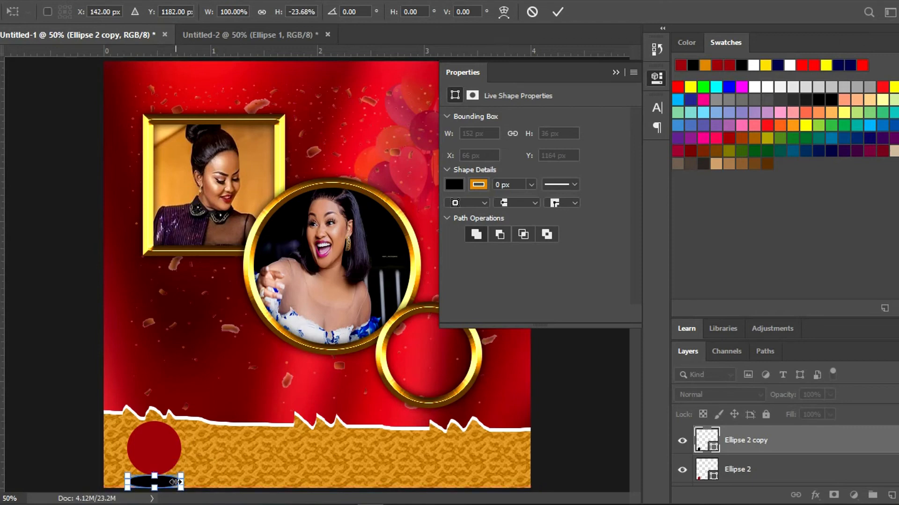
pyautogui.press('Down')
pyautogui.press('Down')
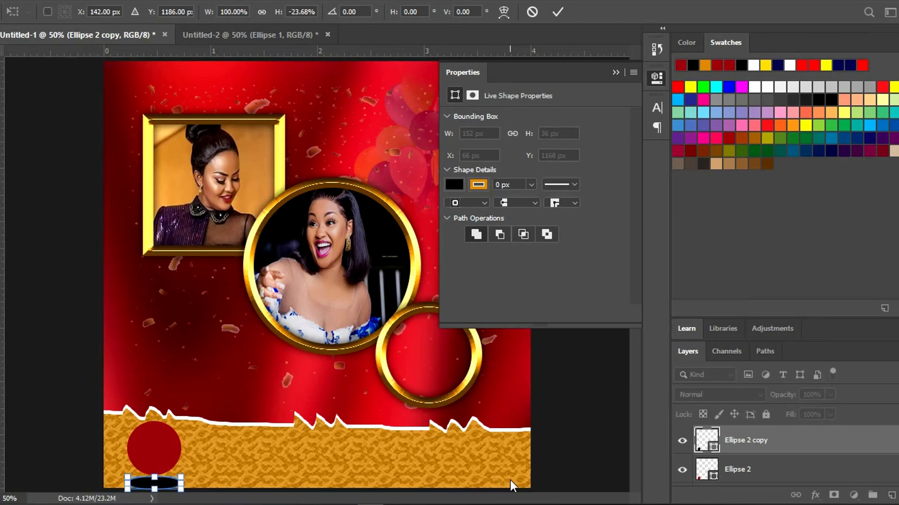
# Nudge the red circle up about 2 px above its shadow.
pyautogui.click(787, 476)
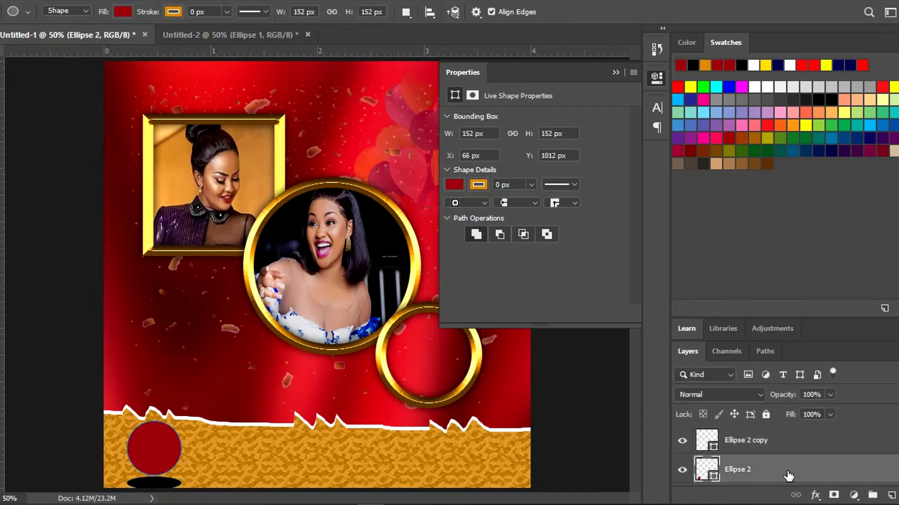
pyautogui.hotkey('ctrl', 't')
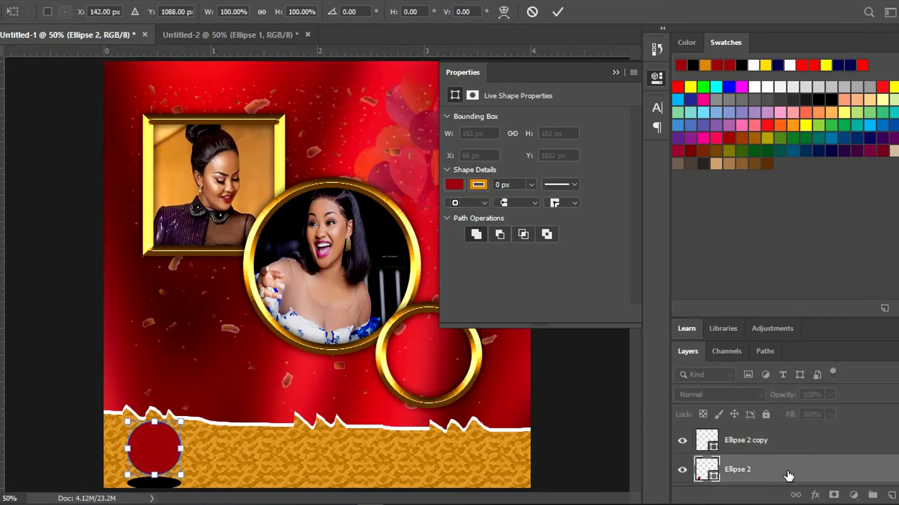
pyautogui.press('Up')
pyautogui.press('Up')
pyautogui.press('Up')
pyautogui.press('Up')
pyautogui.press('Return')
# Set the black shadow ellipse to 52% opacity and close the shape Properties panel.
pyautogui.click(778, 444)
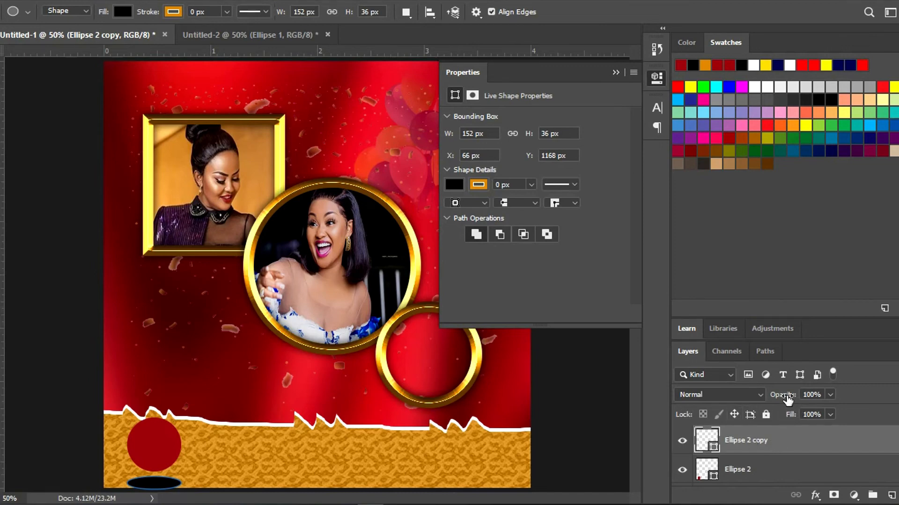
pyautogui.moveTo(787, 398); pyautogui.dragTo(774, 398)
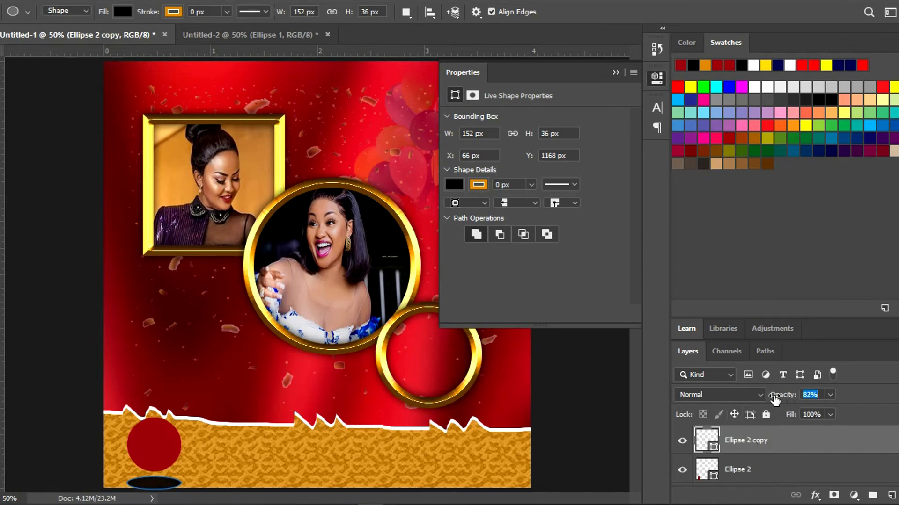
pyautogui.click(811, 395)
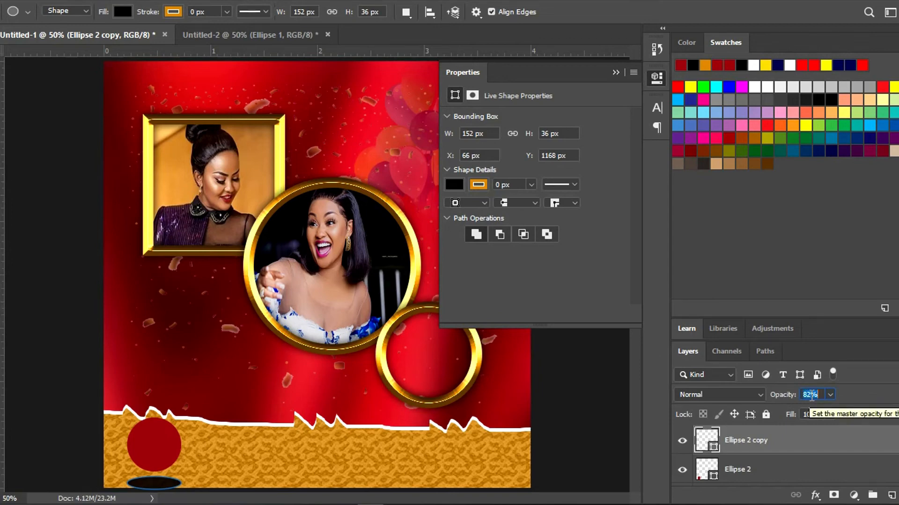
pyautogui.write('52')
pyautogui.press('Return')
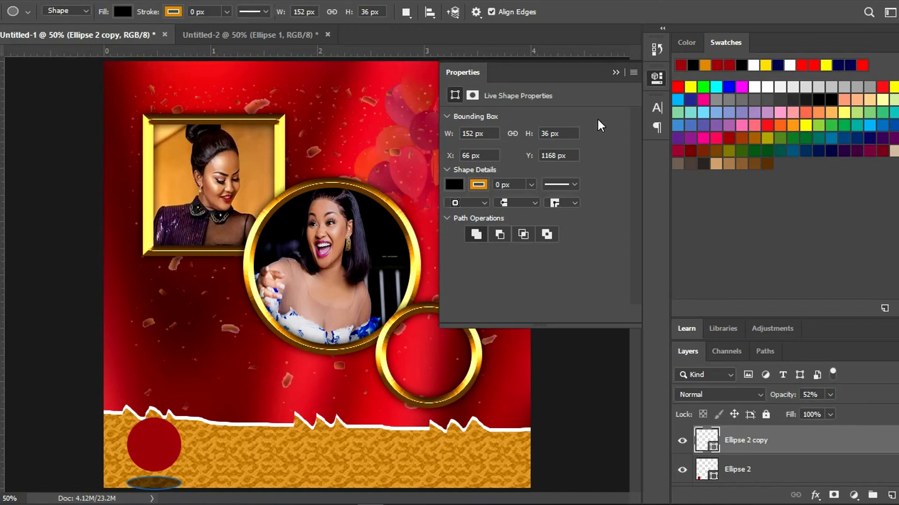
pyautogui.click(615, 73)
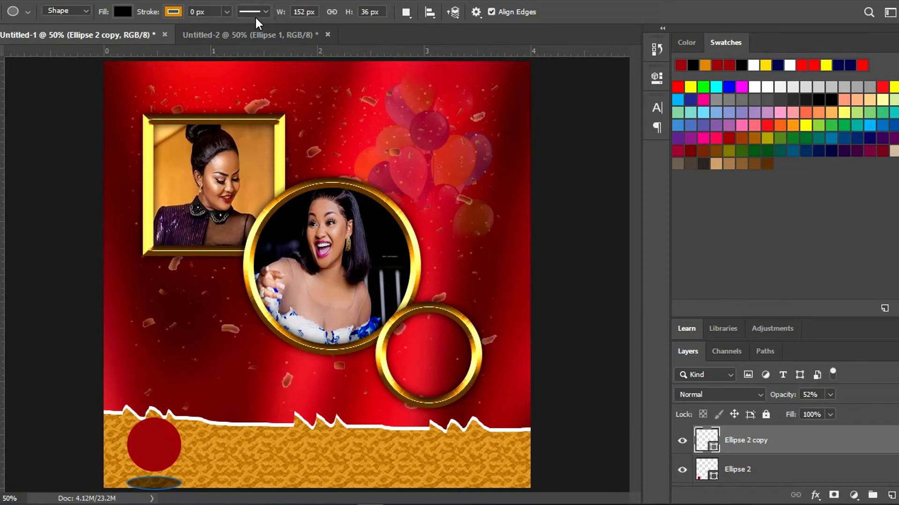
# In Untitled-2, set the gold ring's width and height to 165 px in the options bar.
pyautogui.click(256, 33)
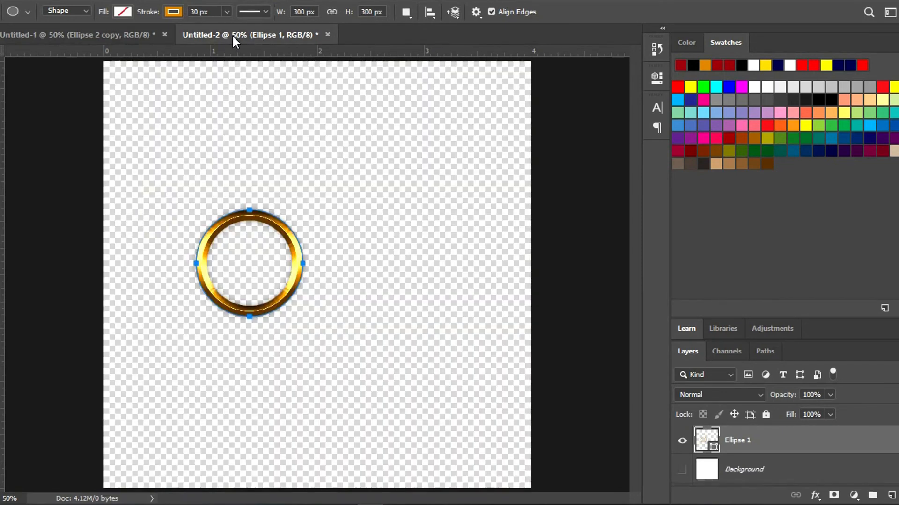
pyautogui.click(304, 11)
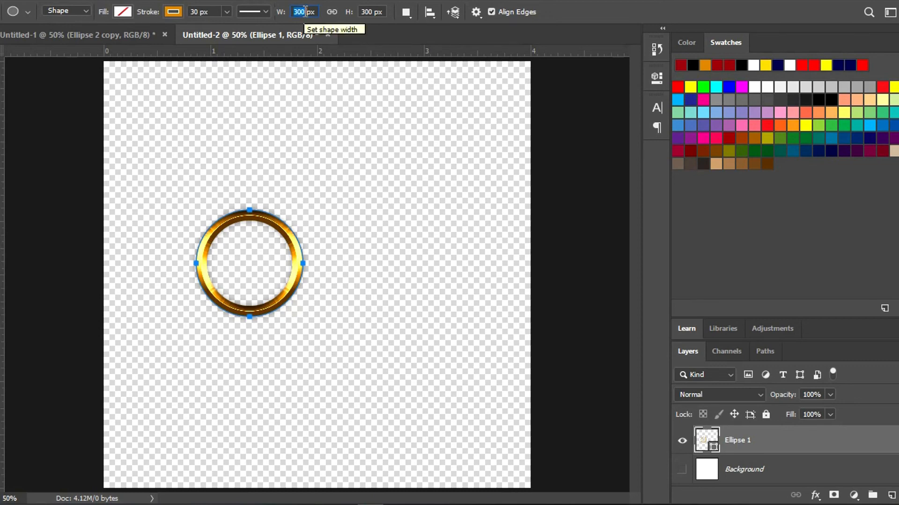
pyautogui.write('160')
pyautogui.press('Return')
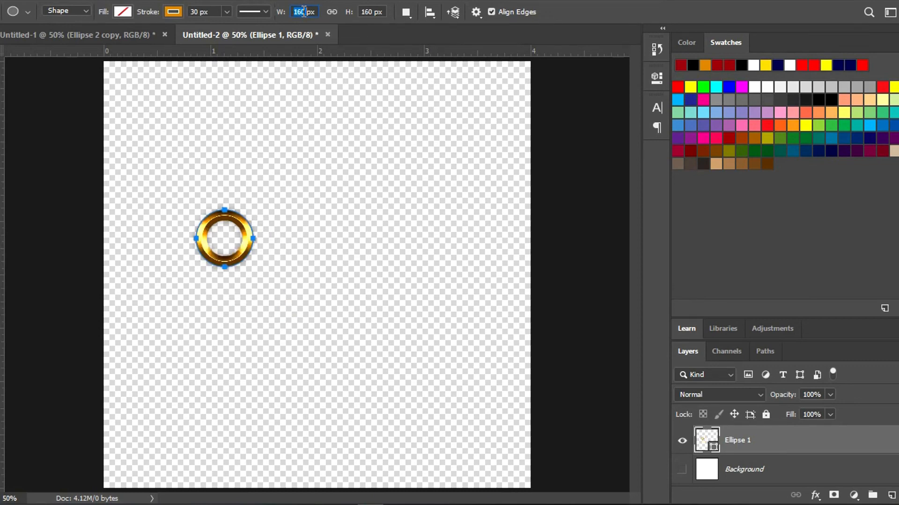
pyautogui.write('165px')
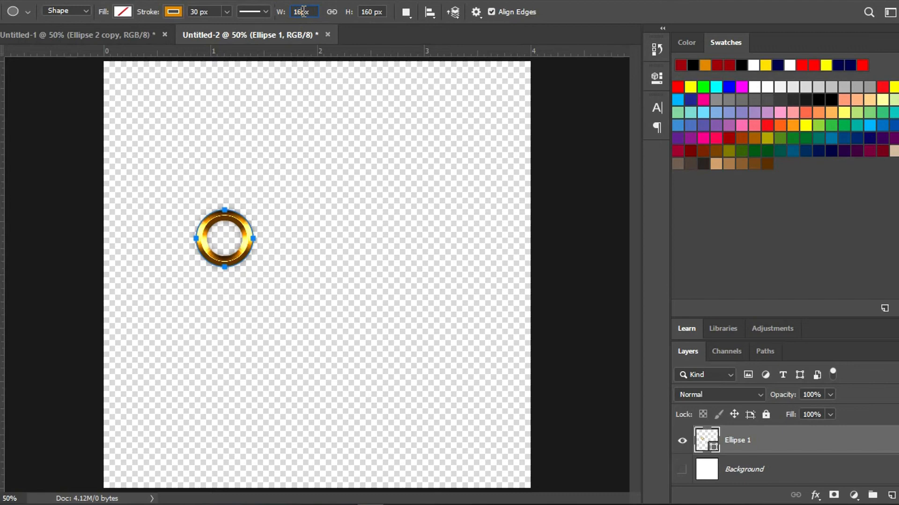
pyautogui.click(375, 12)
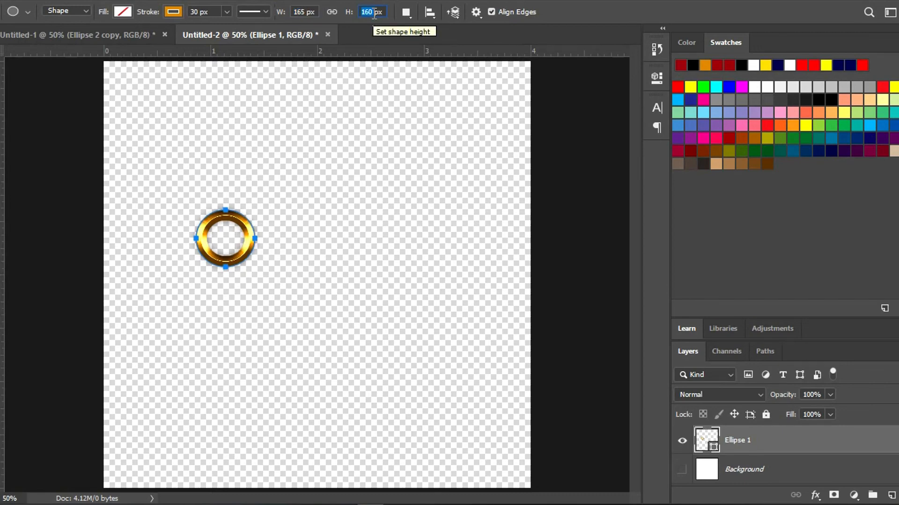
pyautogui.write('165px')
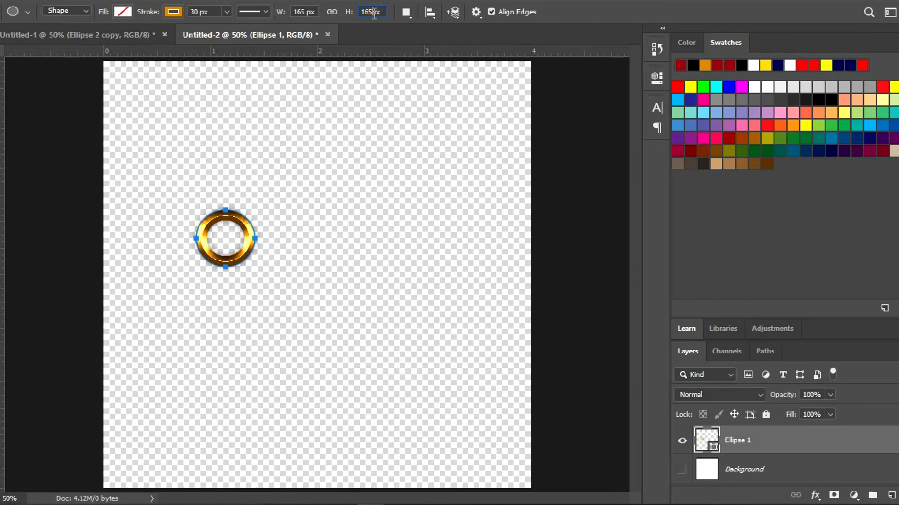
pyautogui.press('Return')
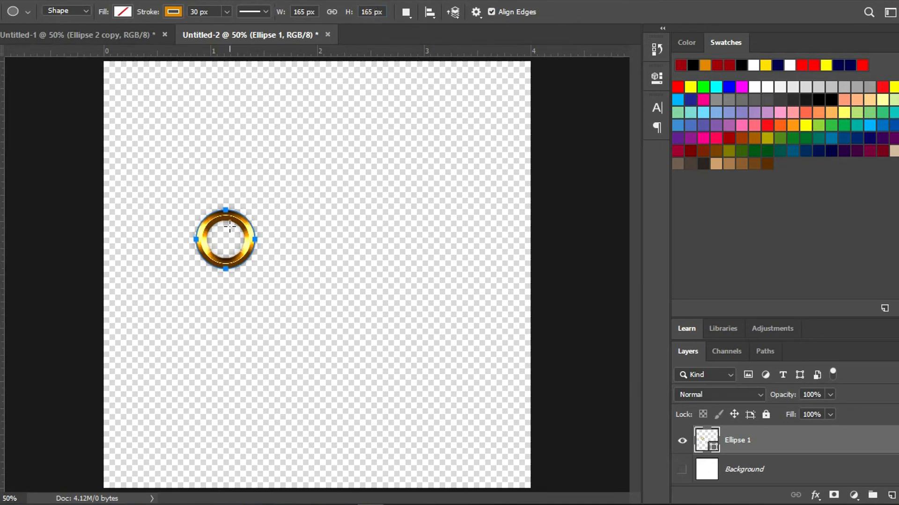
# Drag the 165 px gold ring into the flyer, centre it on the red disc, and add a new Layer 2.
pyautogui.press('v')
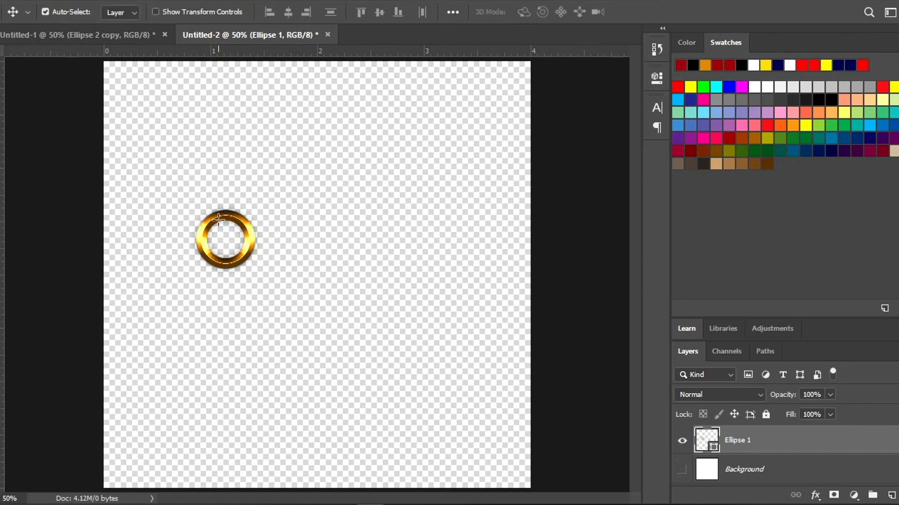
pyautogui.moveTo(215, 220); pyautogui.dragTo(130, 392)
pyautogui.moveTo(144, 436); pyautogui.dragTo(145, 436)
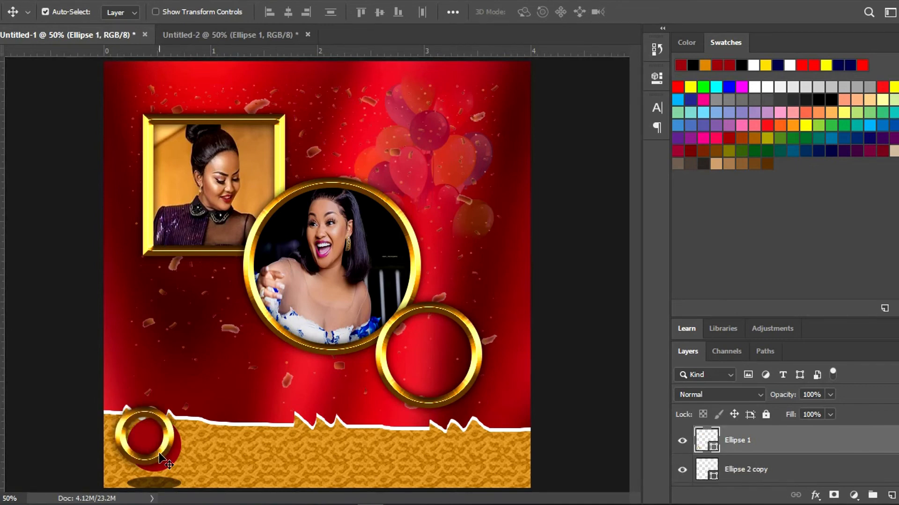
pyautogui.moveTo(158, 454); pyautogui.dragTo(163, 459)
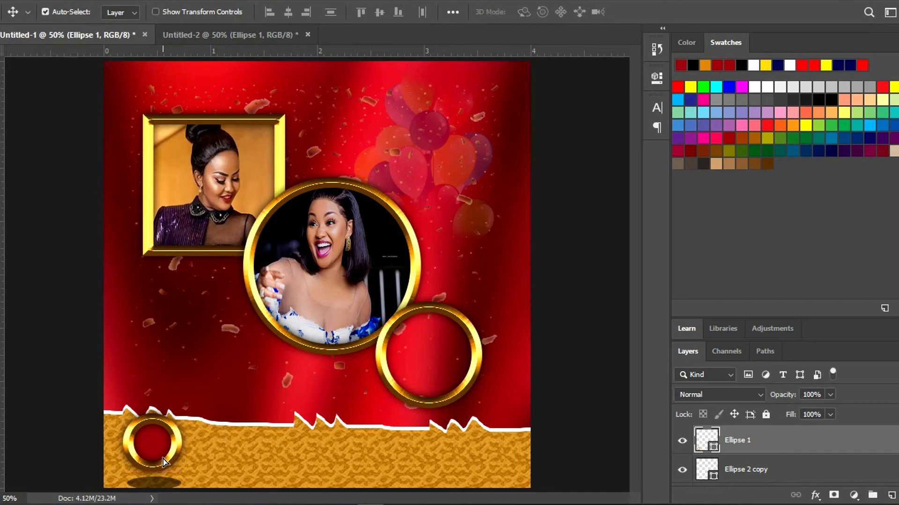
pyautogui.click(892, 495)
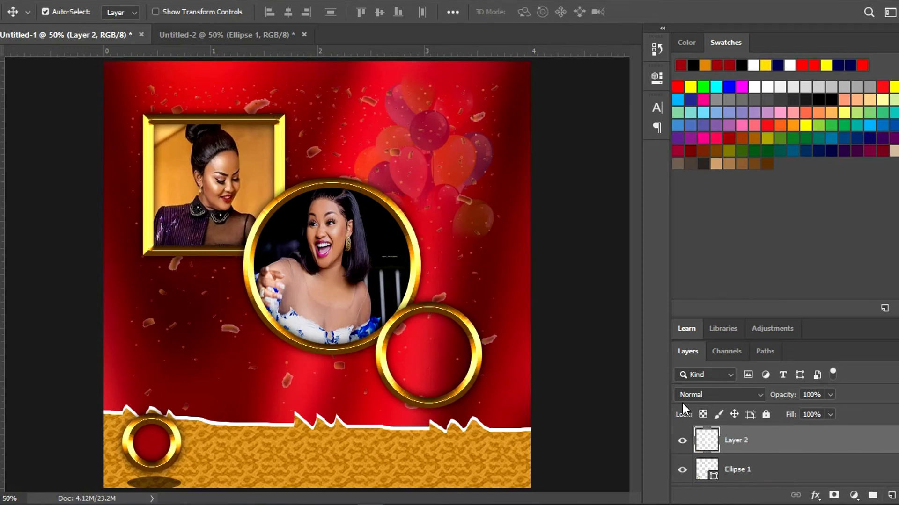
pyautogui.press('t')
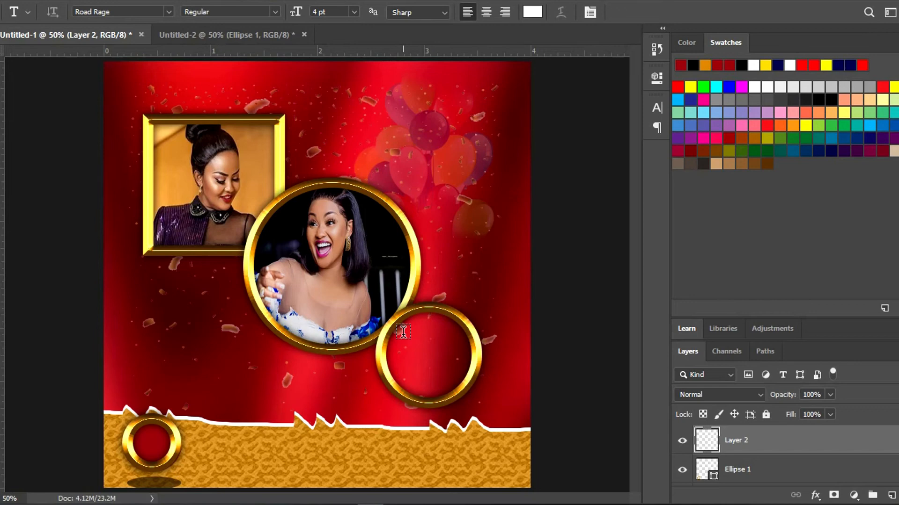
# Type the birthday person's full name on three lines in 4 pt Bahnschrift inside the right gold ring.
pyautogui.click(403, 332)
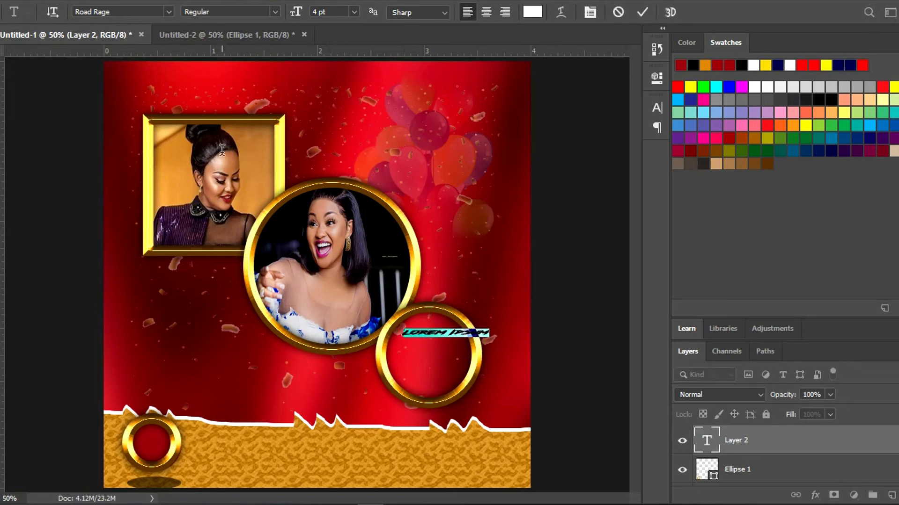
pyautogui.click(172, 10)
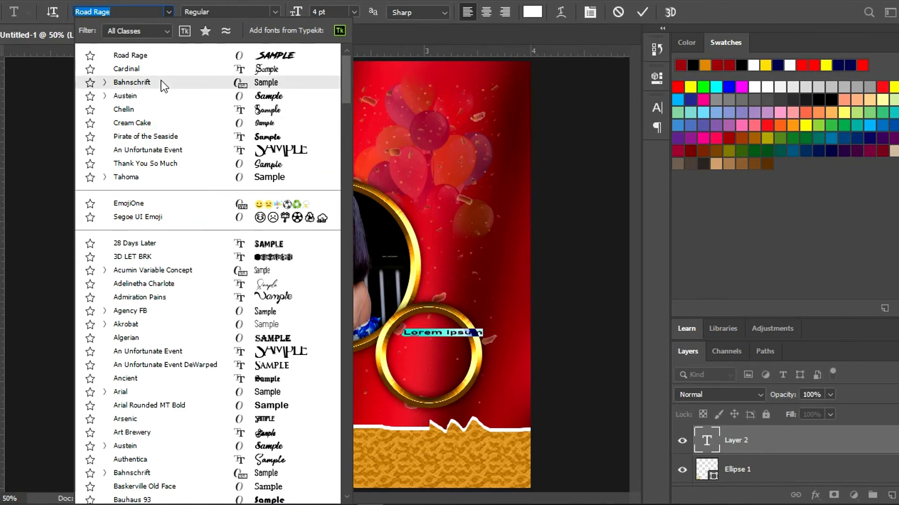
pyautogui.press('Escape')
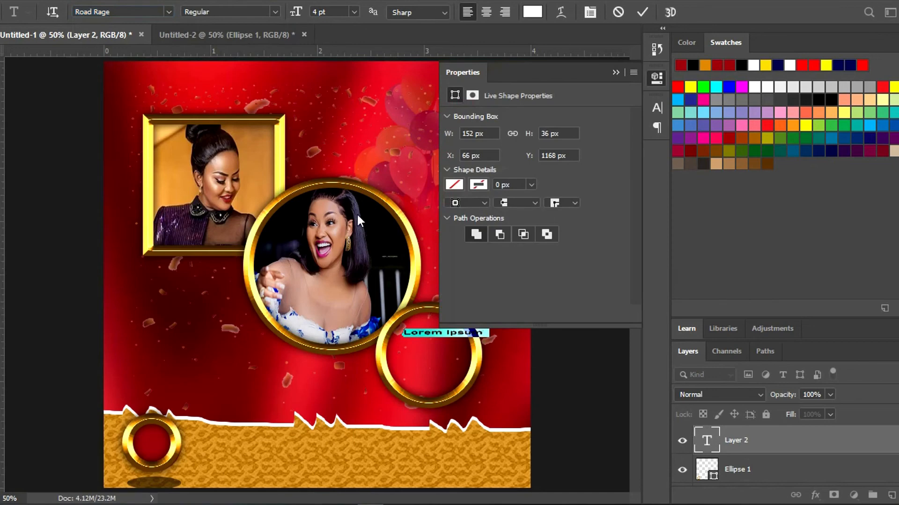
pyautogui.click(615, 72)
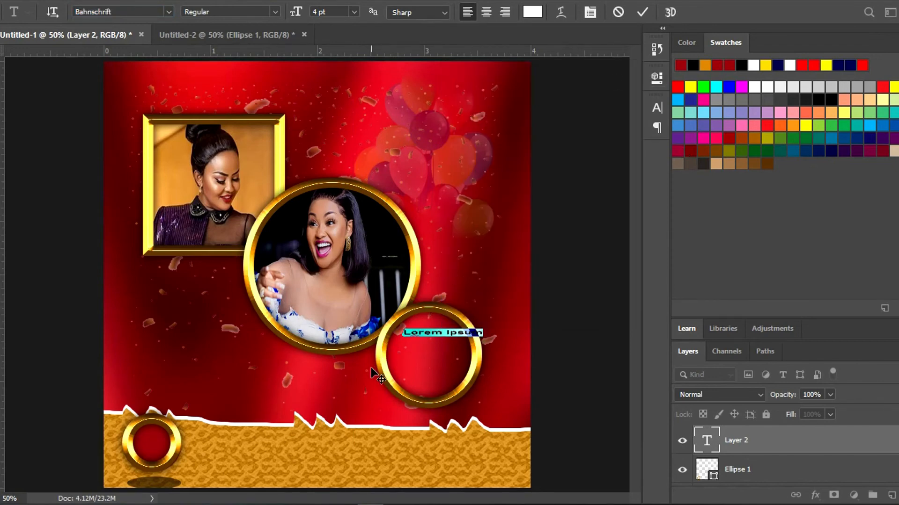
pyautogui.press('BackSpace')
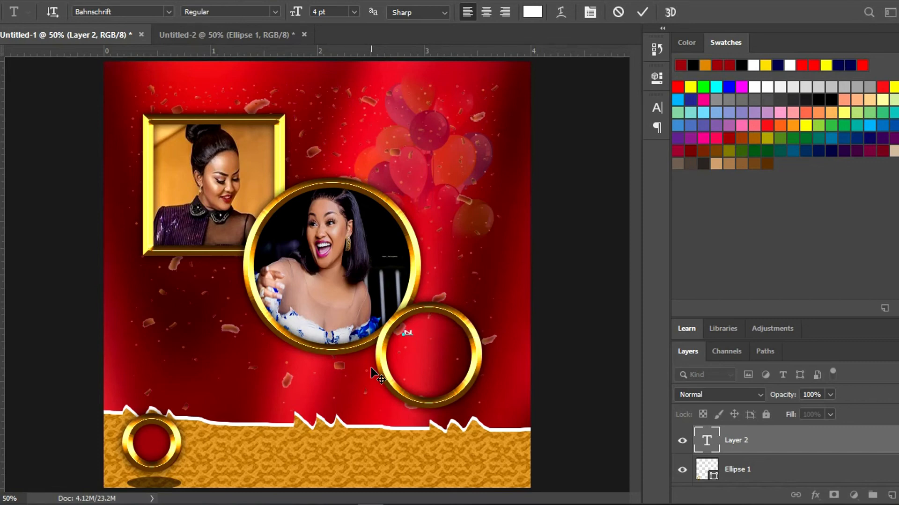
pyautogui.write('Na')
pyautogui.press('Return')
pyautogui.write('Ama ')
pyautogui.write('M')
pyautogui.write('ac')
pyautogui.write('bro')
pyautogui.write('wn')
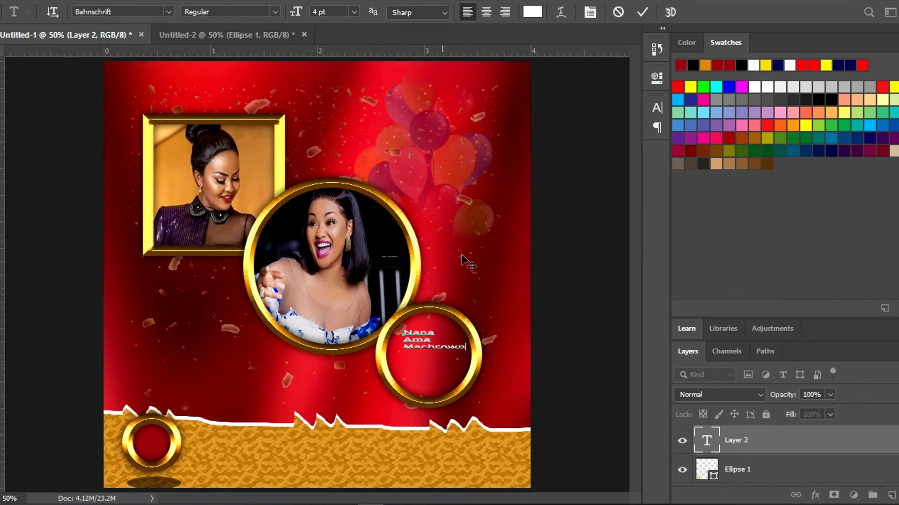
pyautogui.click(644, 17)
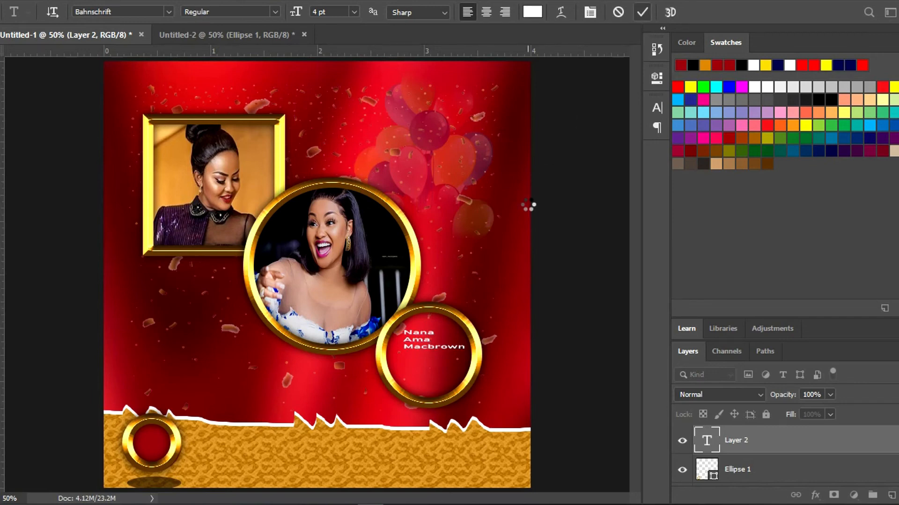
# Scale the name text to about 8.87 pt to fill the ring, then add empty Layer 2.
pyautogui.hotkey('ctrl', 't')
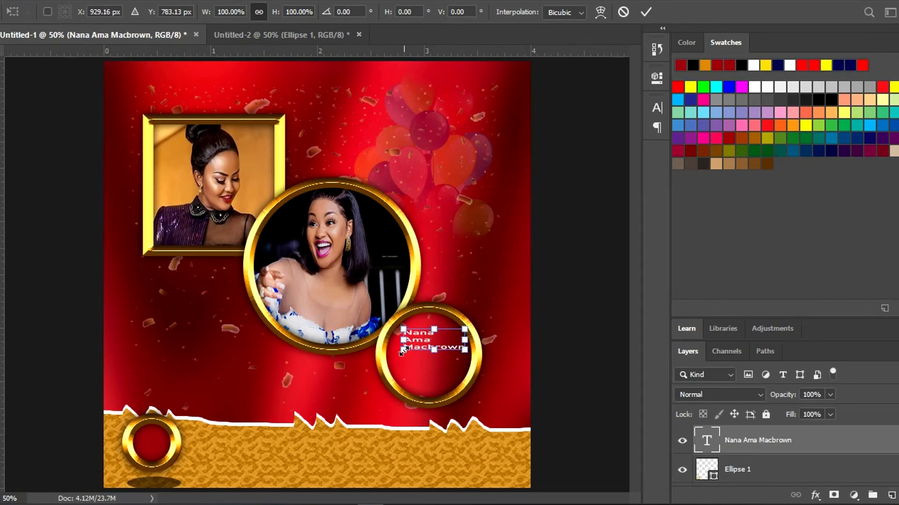
pyautogui.moveTo(401, 352); pyautogui.dragTo(393, 374)
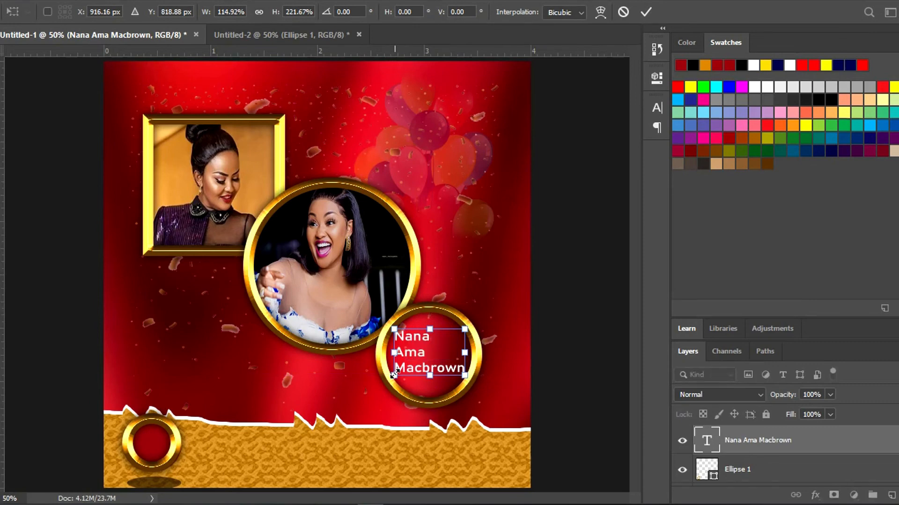
pyautogui.press('Return')
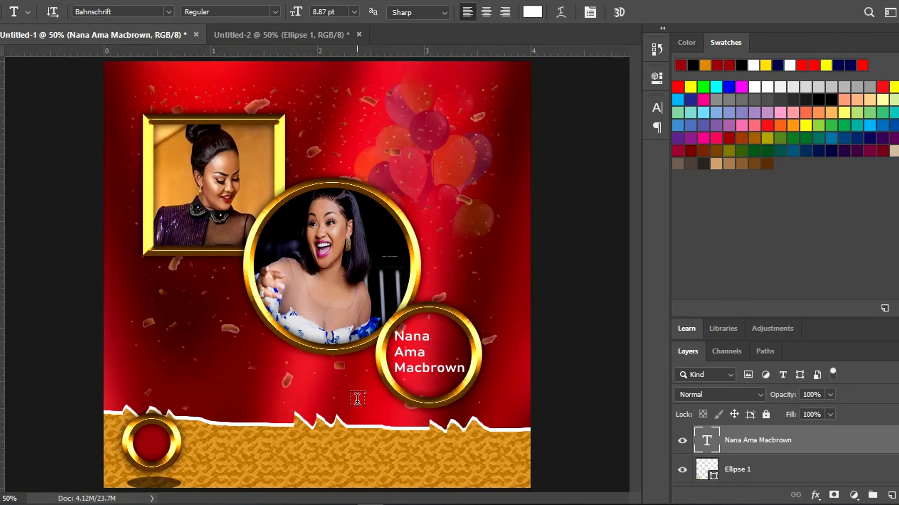
pyautogui.click(891, 495)
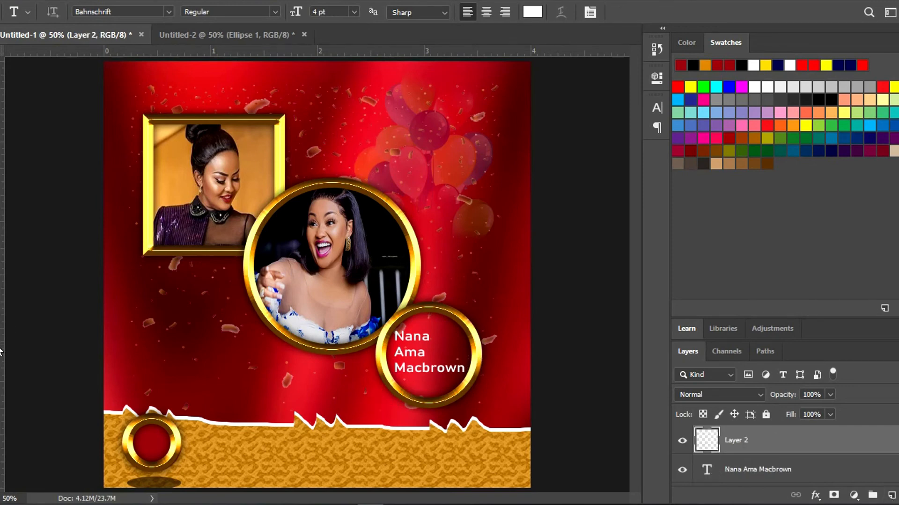
# Type 'Aug' in Road Rage inside the bottom-left gold ring and nudge it left to centre.
pyautogui.click(145, 436)
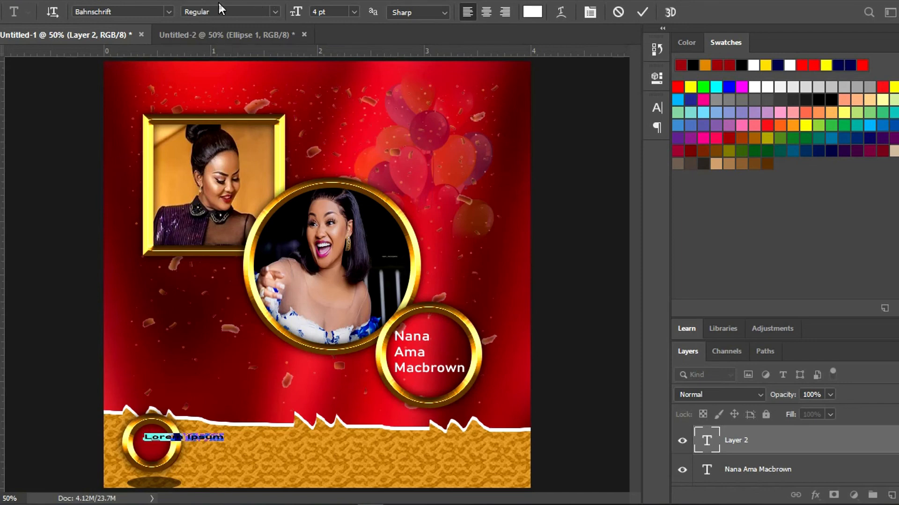
pyautogui.click(170, 12)
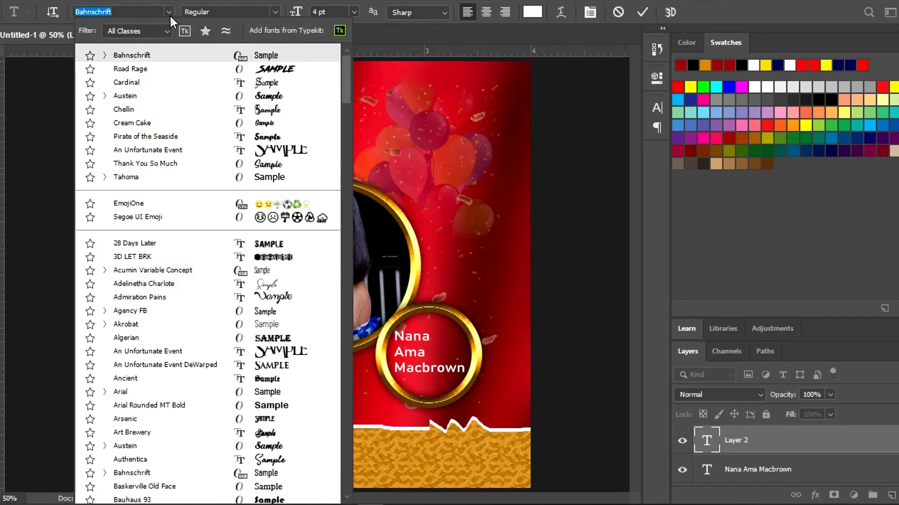
pyautogui.click(142, 71)
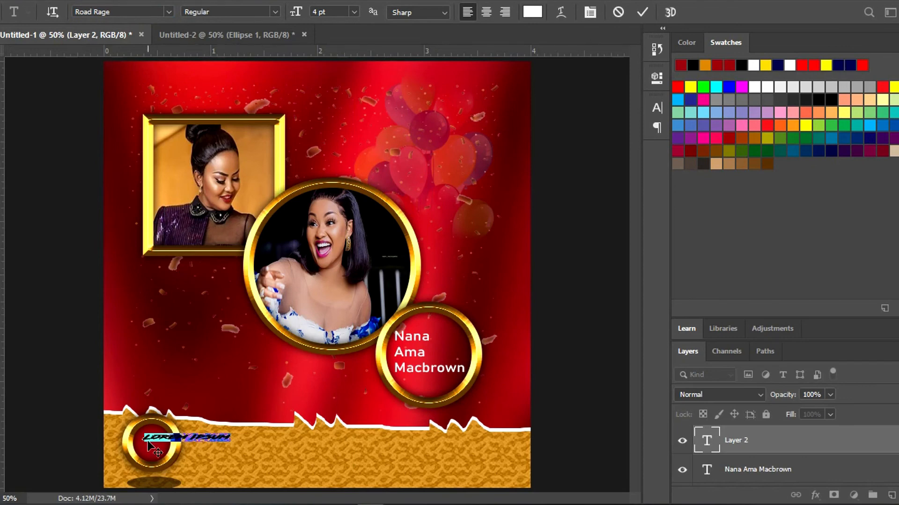
pyautogui.write('Au')
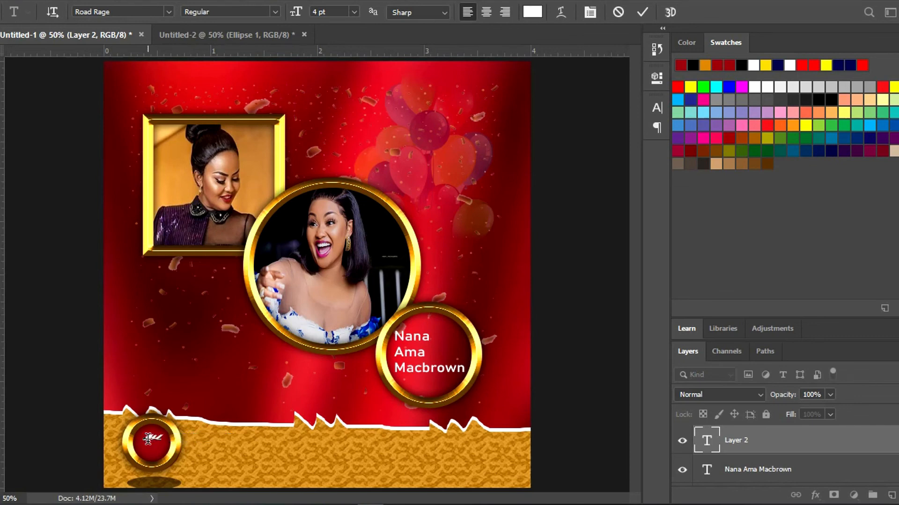
pyautogui.write('g')
pyautogui.click(643, 14)
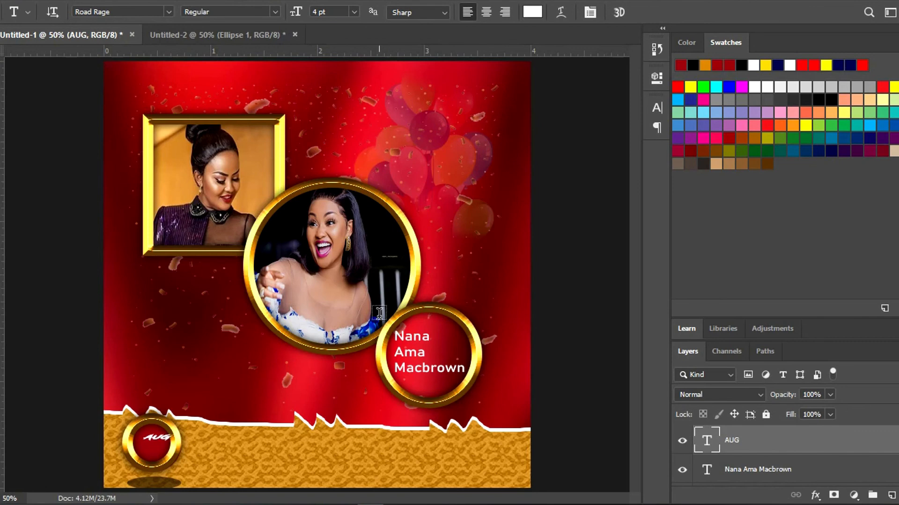
pyautogui.hotkey('ctrl', 't')
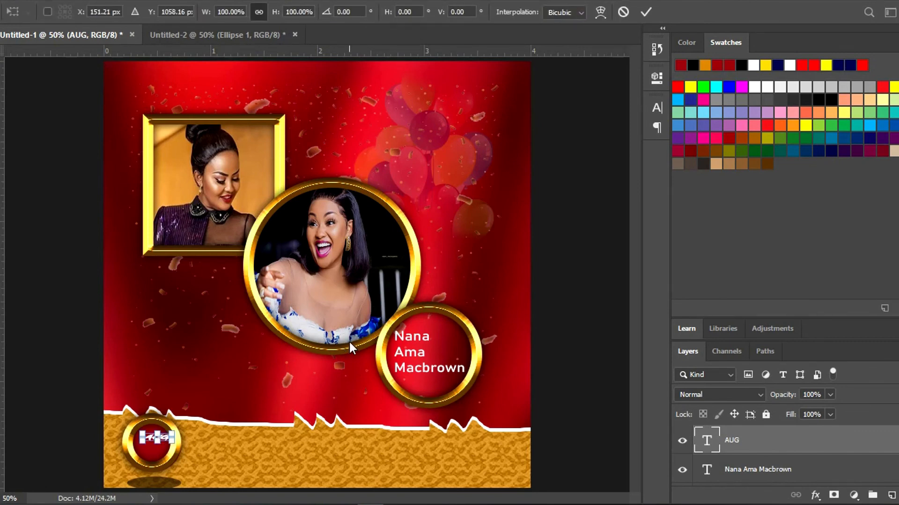
pyautogui.press('Left')
pyautogui.press('Left')
pyautogui.press('Left')
pyautogui.press('Left')
pyautogui.press('Left')
pyautogui.press('Left')
pyautogui.press('Left')
pyautogui.press('Left')
pyautogui.press('Left')
pyautogui.press('Left')
pyautogui.press('Left')
pyautogui.press('Left')
pyautogui.press('Left')
pyautogui.press('Left')
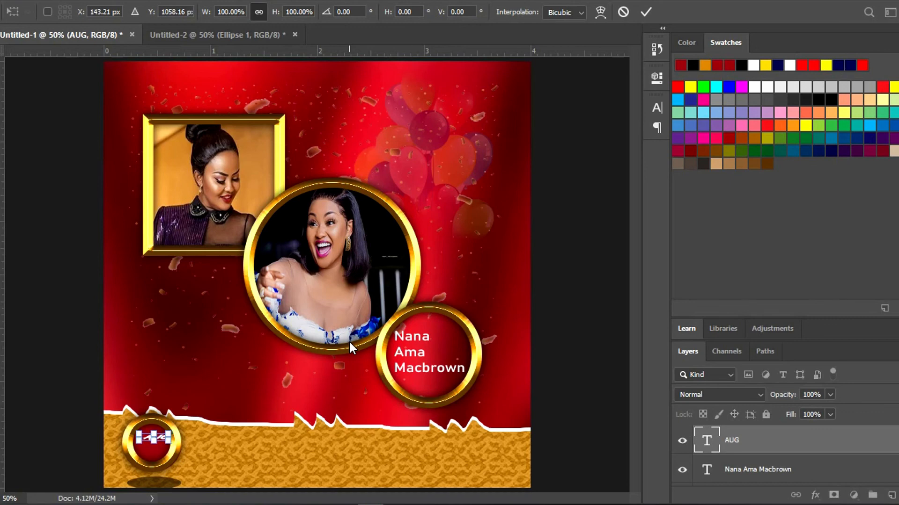
pyautogui.press('Left')
pyautogui.press('Left')
pyautogui.press('Left')
pyautogui.press('Left')
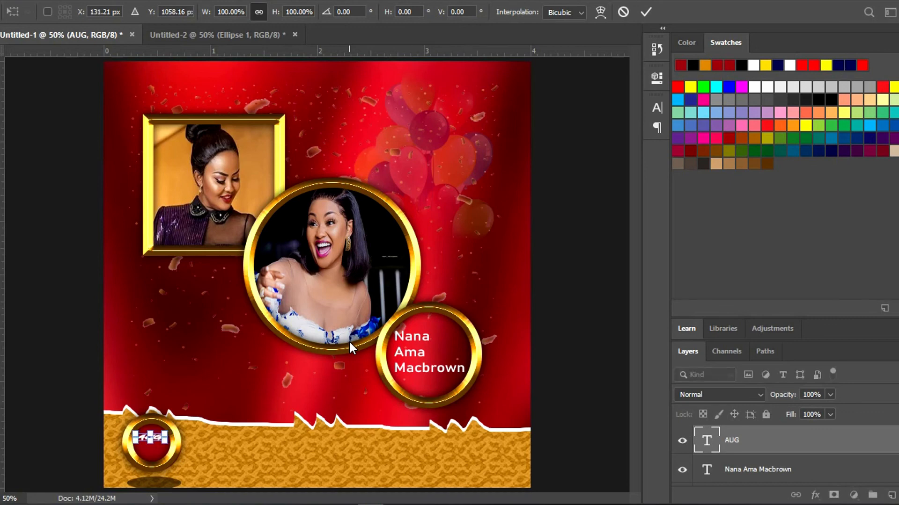
pyautogui.press('Return')
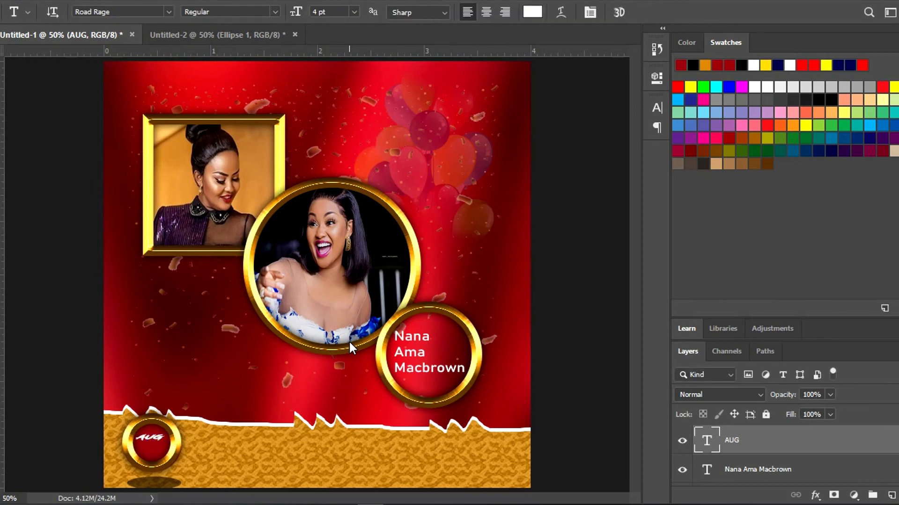
# Add '15' under AUG, centre it, and enlarge it to 5.52 pt Road Rage.
pyautogui.click(149, 448)
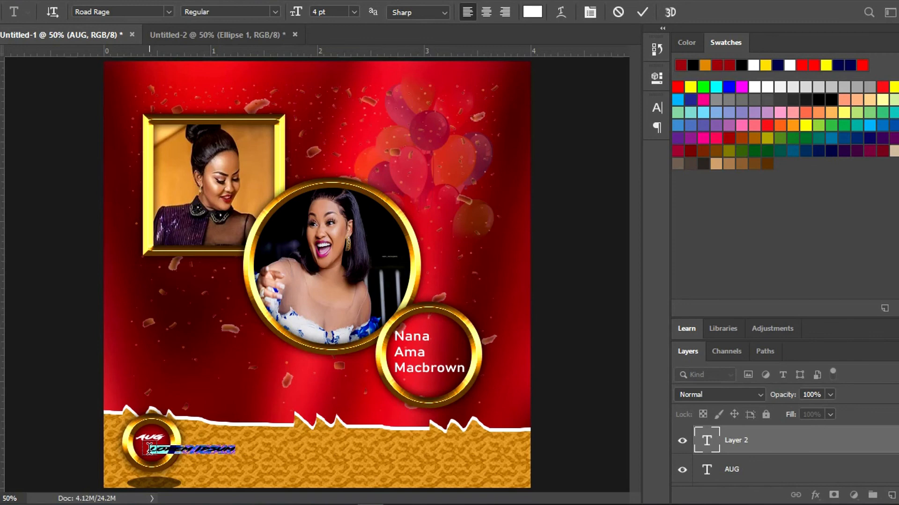
pyautogui.write('15')
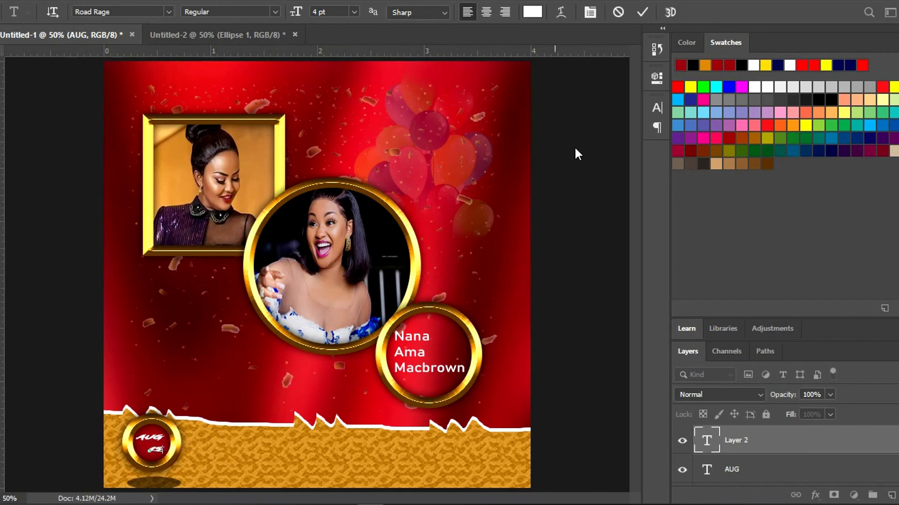
pyautogui.click(643, 14)
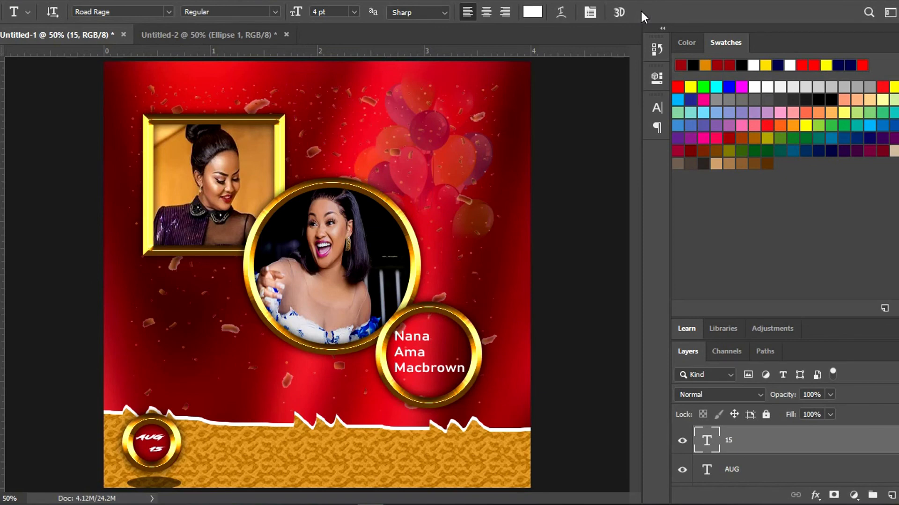
pyautogui.hotkey('ctrl', 't')
pyautogui.press('Left')
pyautogui.press('Left')
pyautogui.press('Left')
pyautogui.press('Left')
pyautogui.press('Left')
pyautogui.press('Left')
pyautogui.press('Left')
pyautogui.press('Left')
pyautogui.press('Left')
pyautogui.press('Left')
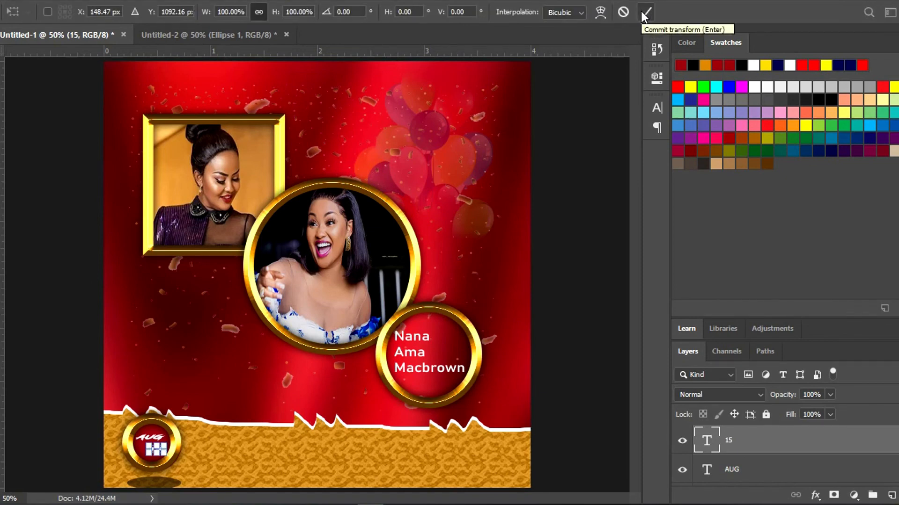
pyautogui.press('Left')
pyautogui.press('Left')
pyautogui.press('Left')
pyautogui.press('Left')
pyautogui.press('Left')
pyautogui.press('Left')
pyautogui.press('Left')
pyautogui.press('Left')
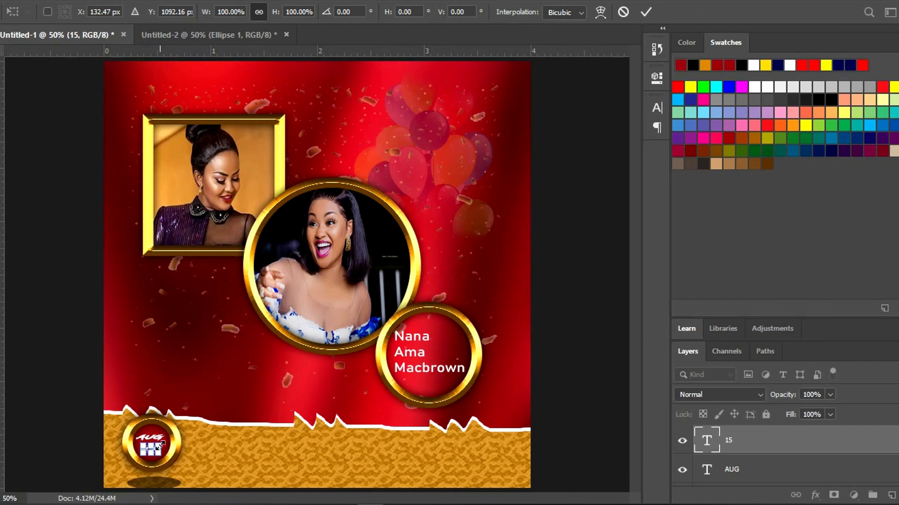
pyautogui.moveTo(159, 446); pyautogui.dragTo(161, 441)
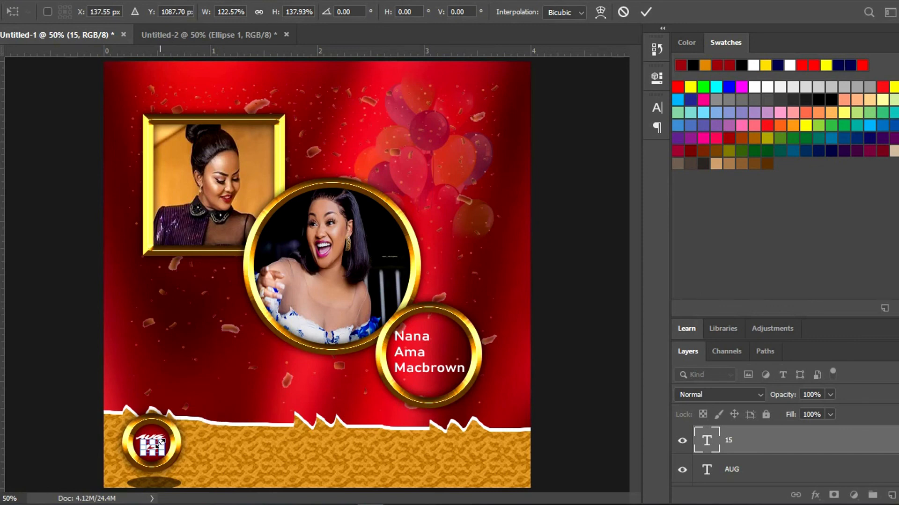
pyautogui.press('Return')
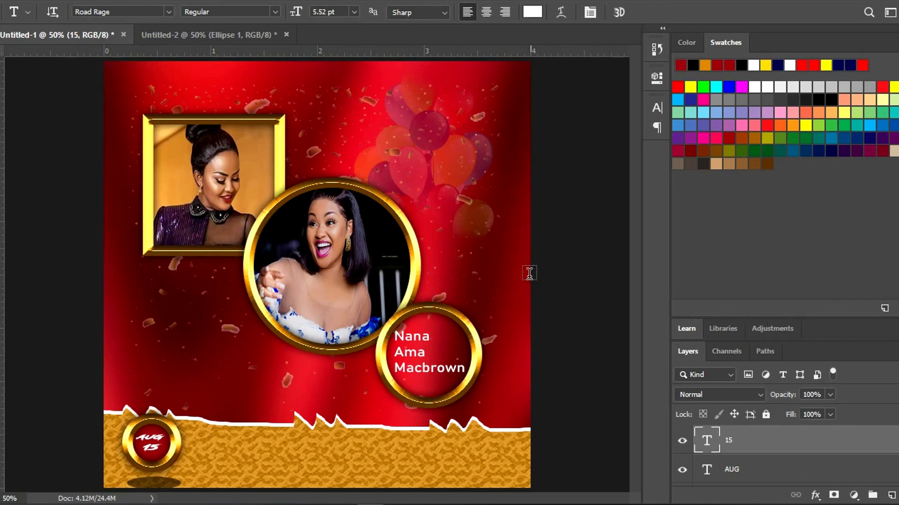
# Replace the Lorem Ipsum placeholder near the balloons with 'Happy' in 4 pt Cardinal.
pyautogui.click(413, 178)
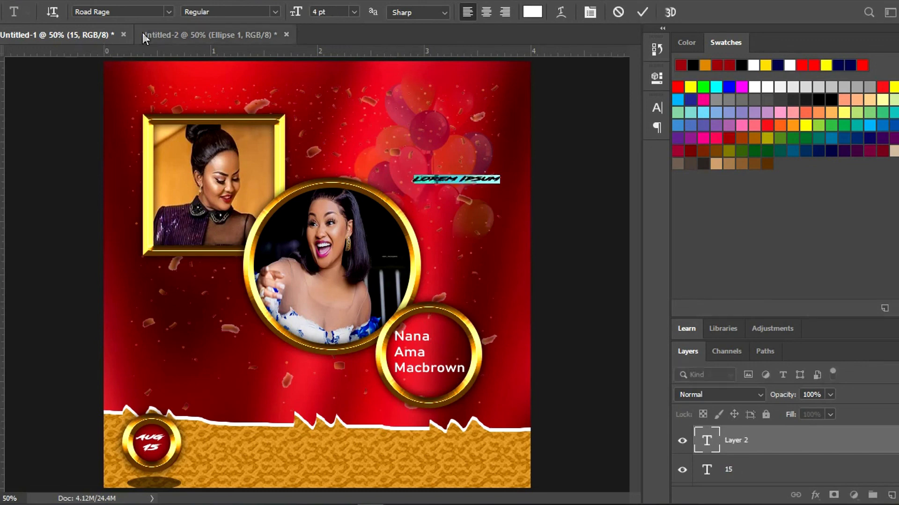
pyautogui.click(164, 11)
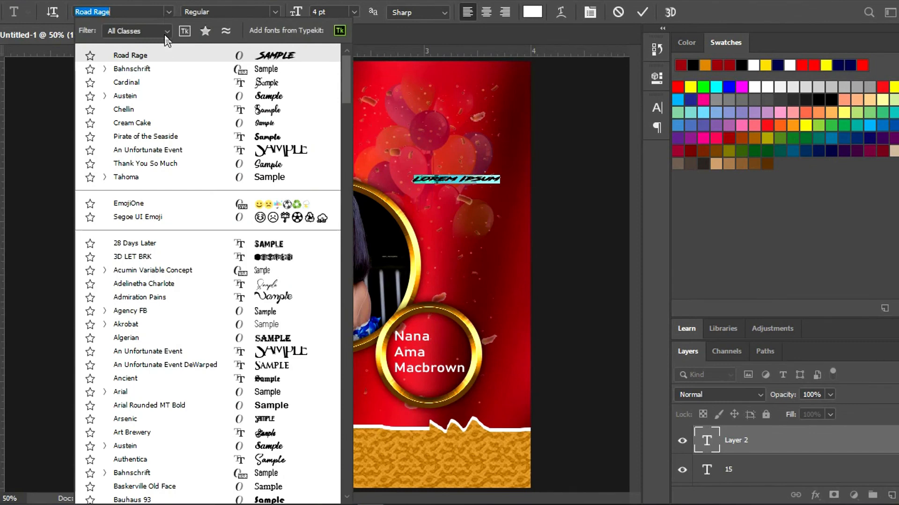
pyautogui.click(155, 84)
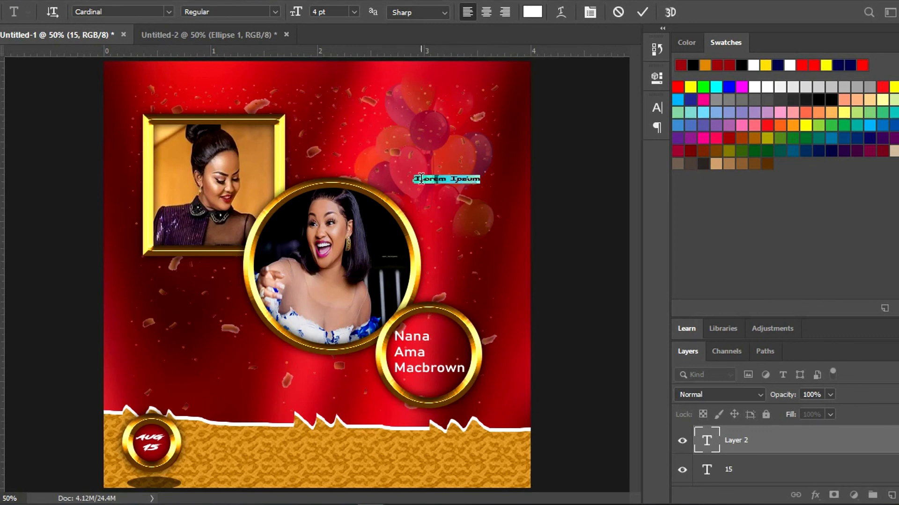
pyautogui.press('BackSpace')
pyautogui.write('Happy')
pyautogui.click(642, 13)
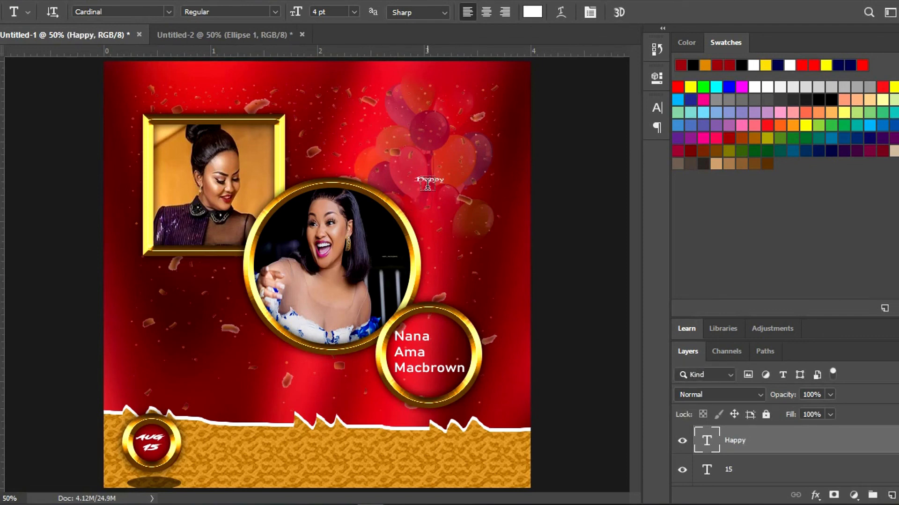
pyautogui.hotkey('ctrl', 't')
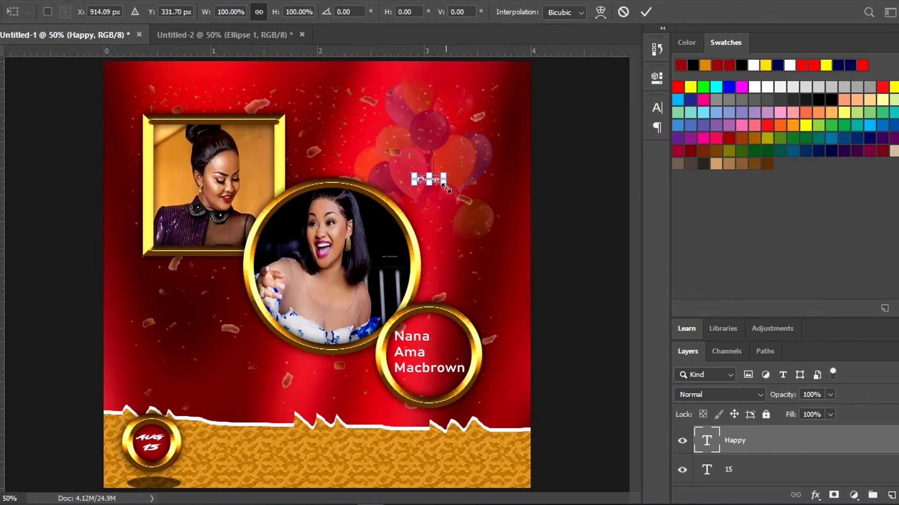
# Scale the 'Happy' text up to 24.63 pt Cardinal as a large title.
pyautogui.moveTo(445, 187); pyautogui.dragTo(502, 223)
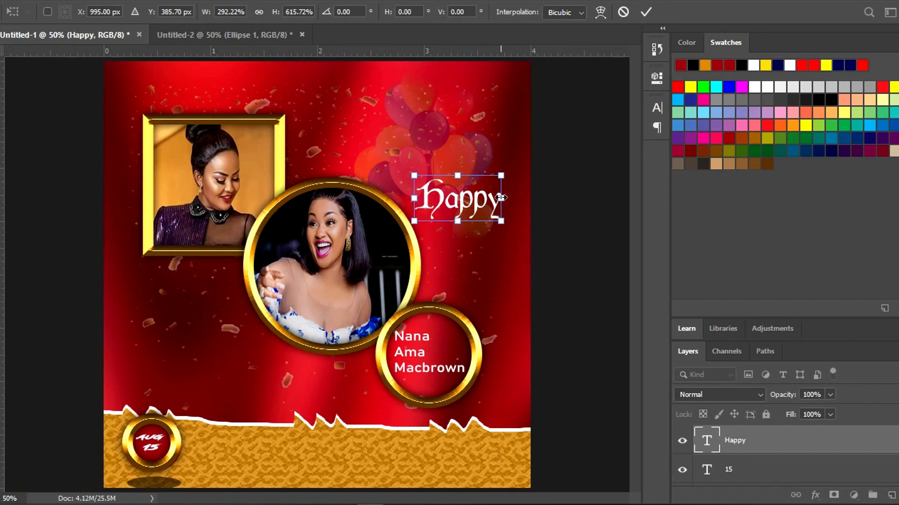
pyautogui.press('Return')
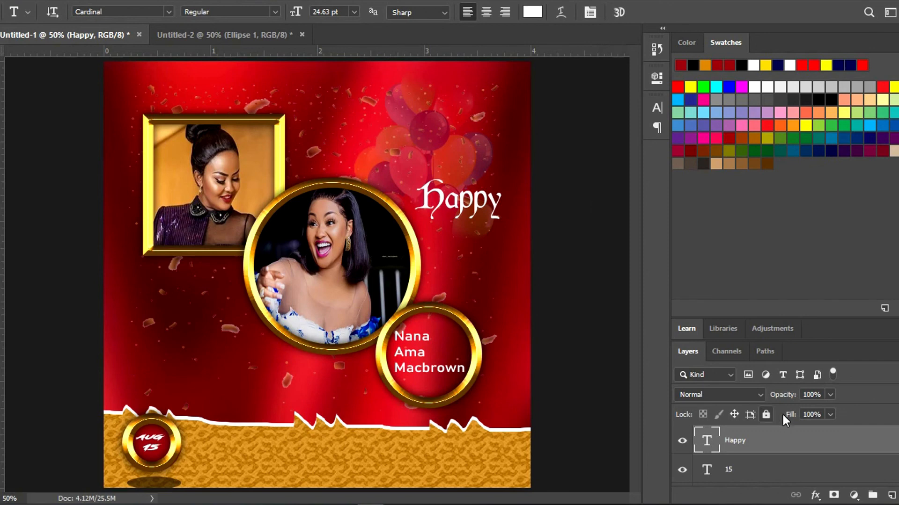
# Add a 5 px black centred Stroke layer style to the Happy text.
pyautogui.rightClick(798, 439)
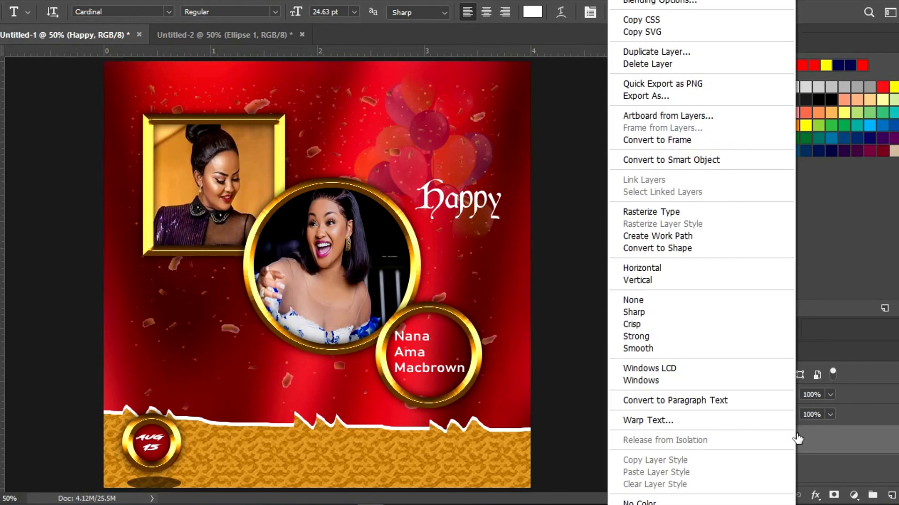
pyautogui.click(648, 3)
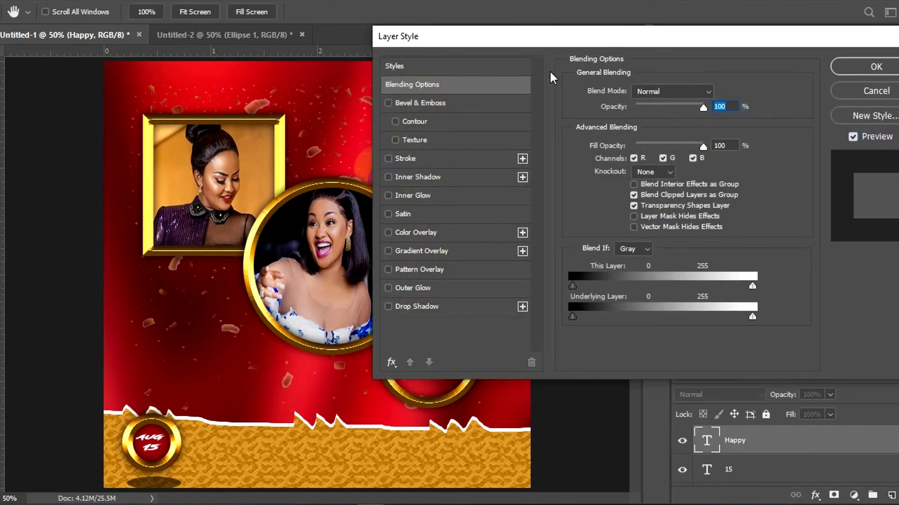
pyautogui.click(417, 159)
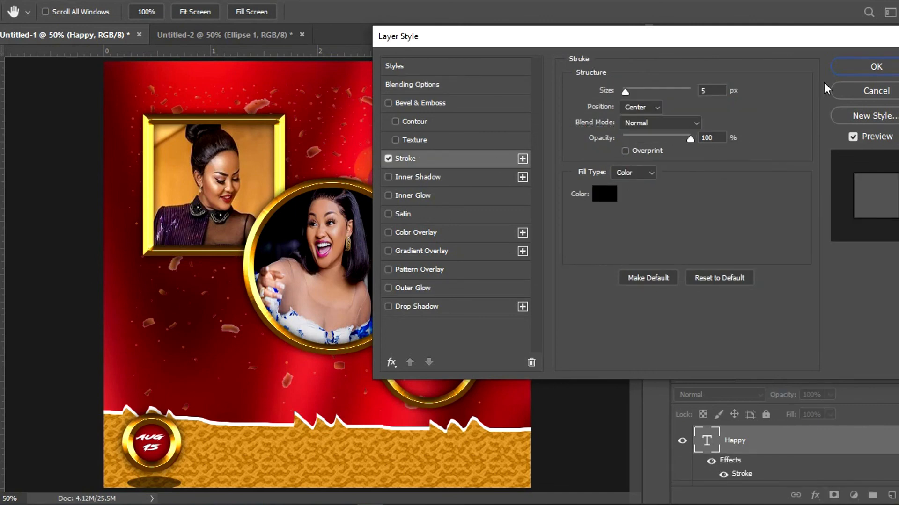
pyautogui.moveTo(766, 37); pyautogui.dragTo(831, 48)
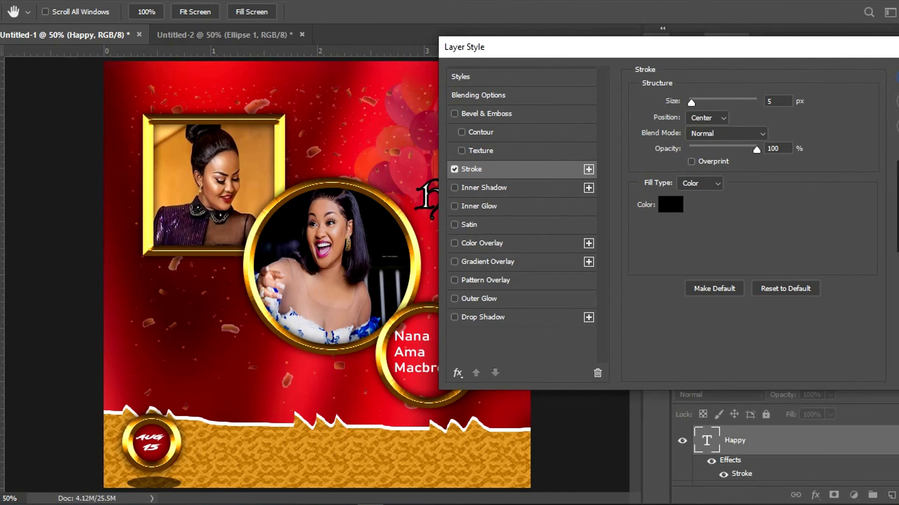
pyautogui.press('Return')
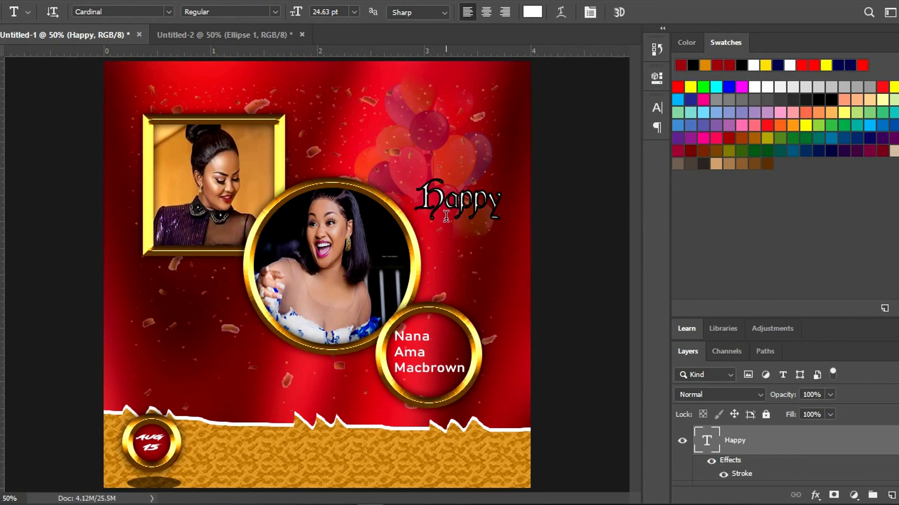
# Duplicate the stroked Happy layer and move the copy down beneath the original.
pyautogui.hotkey('ctrl', 'j')
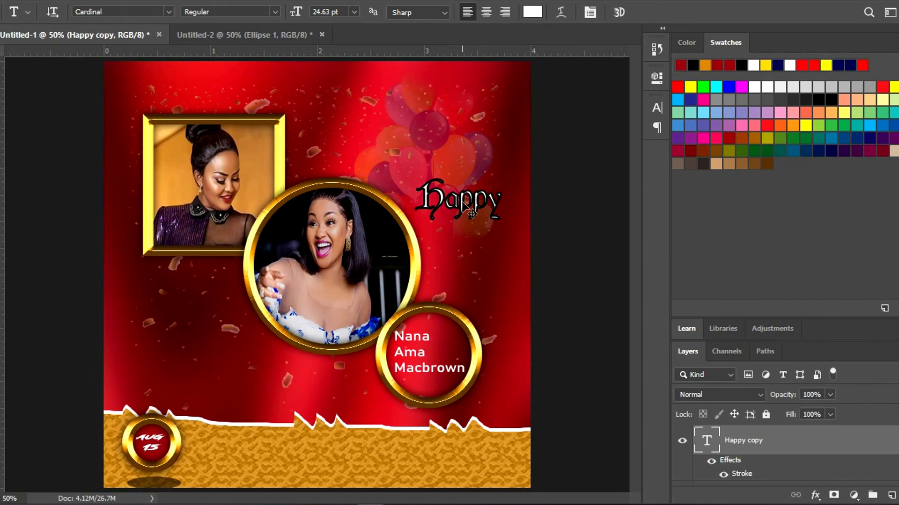
pyautogui.hotkey('ctrl', 't')
pyautogui.press('Down')
pyautogui.press('Down')
pyautogui.press('Down')
pyautogui.press('Down')
pyautogui.press('Down')
pyautogui.press('Down')
pyautogui.press('Down')
pyautogui.press('Down')
pyautogui.press('Down')
pyautogui.press('Down')
pyautogui.press('Down')
pyautogui.press('Down')
pyautogui.press('Down')
pyautogui.press('Down')
pyautogui.press('Down')
pyautogui.press('Down')
pyautogui.press('Down')
pyautogui.press('Down')
pyautogui.press('Down')
pyautogui.press('Down')
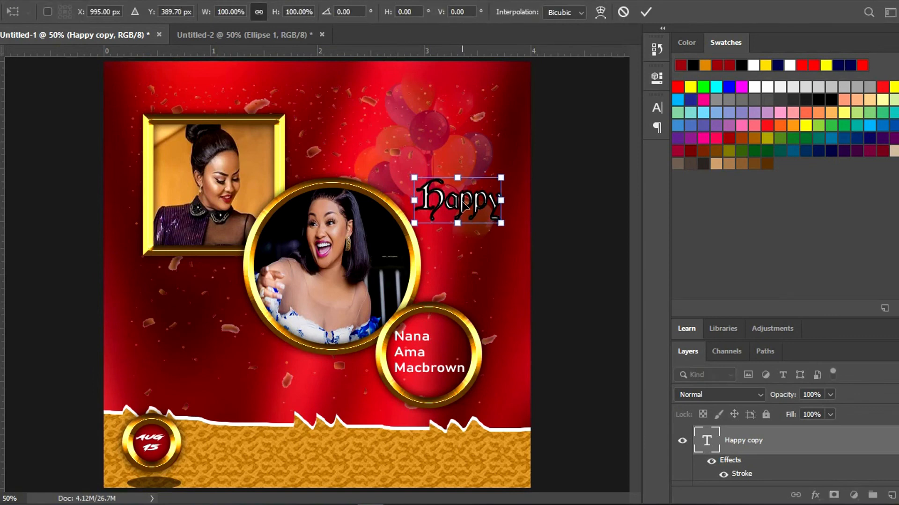
pyautogui.press('Down')
pyautogui.press('Down')
pyautogui.press('Down')
pyautogui.press('Down')
pyautogui.press('Down')
pyautogui.press('Down')
pyautogui.press('Down')
pyautogui.press('Down')
pyautogui.press('Down')
pyautogui.press('Down')
pyautogui.press('Down')
pyautogui.press('Down')
pyautogui.press('Down')
pyautogui.press('Down')
pyautogui.press('Down')
pyautogui.press('Down')
pyautogui.press('Down')
pyautogui.press('Down')
pyautogui.press('Down')
pyautogui.press('Down')
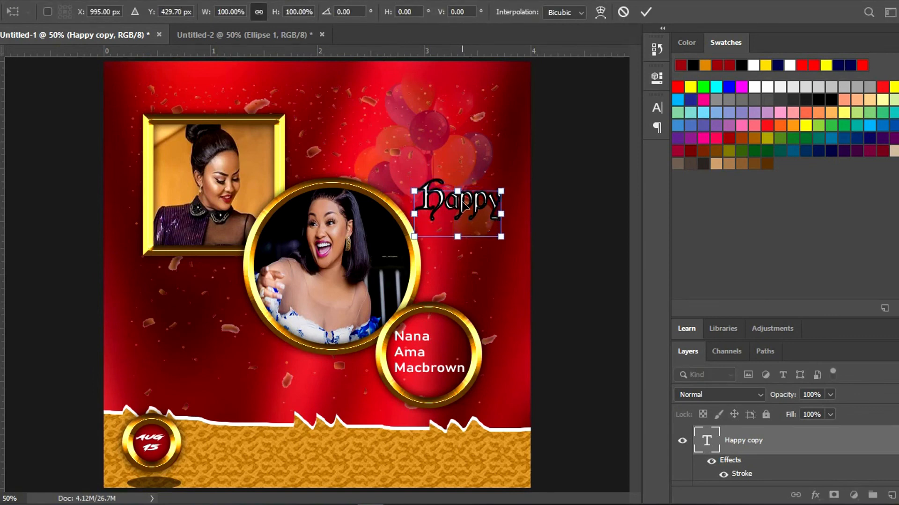
pyautogui.press('Down')
pyautogui.press('Down')
pyautogui.press('Down')
pyautogui.press('Down')
pyautogui.press('Down')
pyautogui.press('Down')
pyautogui.press('Down')
pyautogui.press('Down')
pyautogui.press('Down')
pyautogui.press('Down')
pyautogui.press('Down')
pyautogui.press('Down')
pyautogui.press('Down')
pyautogui.press('Down')
pyautogui.press('Down')
pyautogui.press('Down')
pyautogui.press('Down')
pyautogui.press('Down')
pyautogui.press('Down')
pyautogui.press('Down')
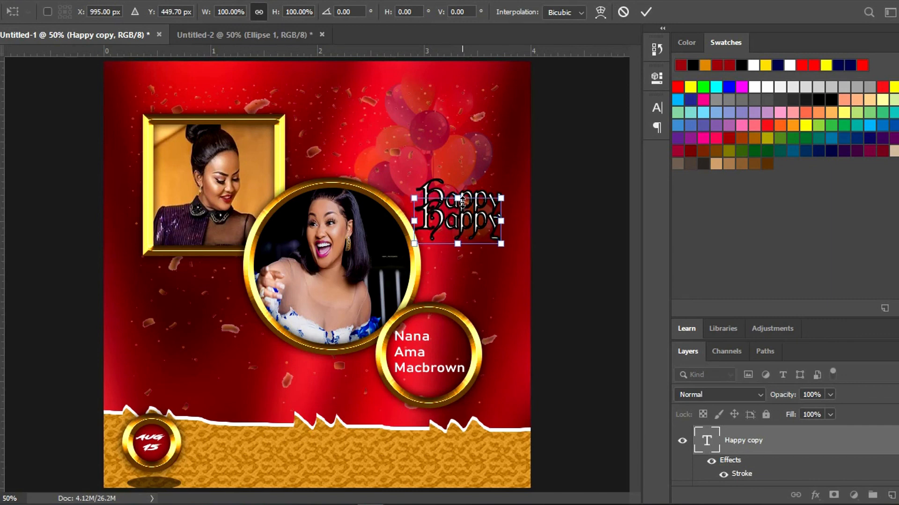
pyautogui.press('Down')
pyautogui.press('Down')
pyautogui.press('Down')
pyautogui.press('Down')
pyautogui.press('Down')
pyautogui.press('Down')
pyautogui.press('Down')
pyautogui.press('Down')
pyautogui.press('Down')
pyautogui.press('Down')
pyautogui.press('Down')
pyautogui.press('Down')
pyautogui.press('Down')
pyautogui.press('Down')
pyautogui.press('Down')
pyautogui.press('Down')
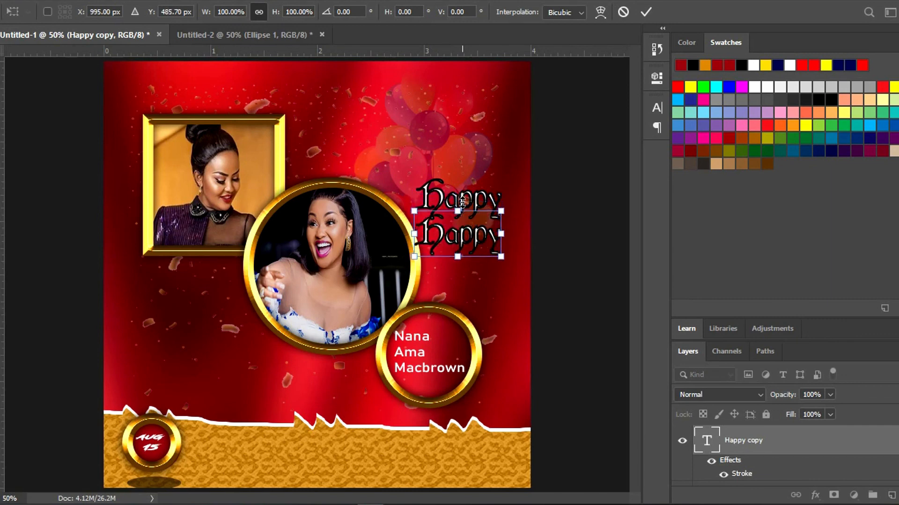
pyautogui.press('Return')
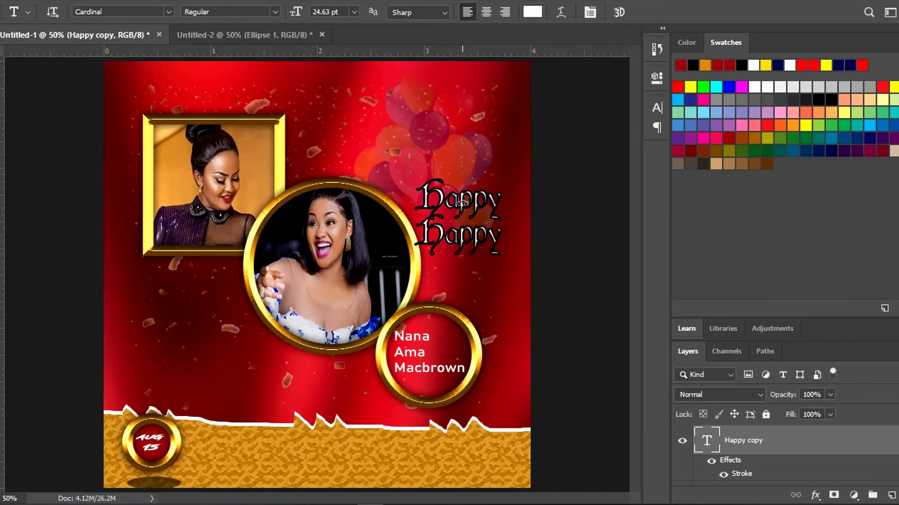
# Change the copied line's text to 'Birthday'.
pyautogui.click(453, 238)
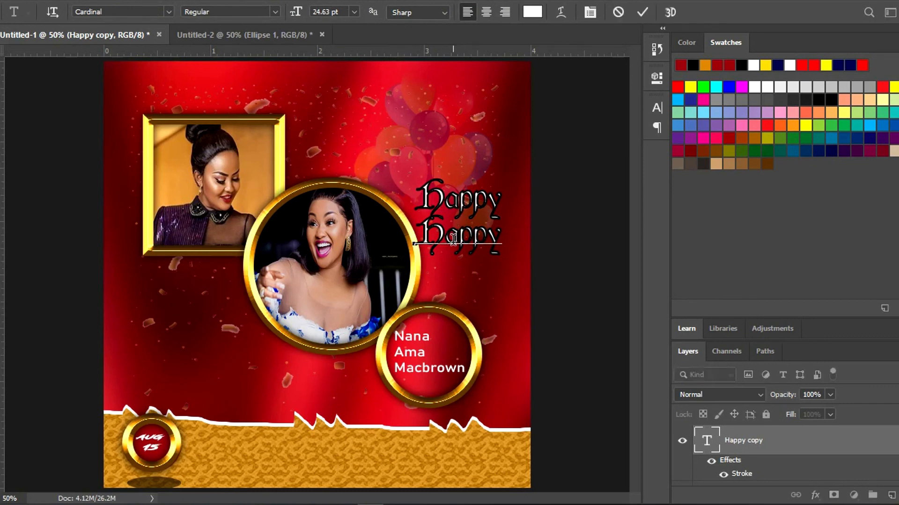
pyautogui.hotkey('ctrl', 'a')
pyautogui.write('Birthday')
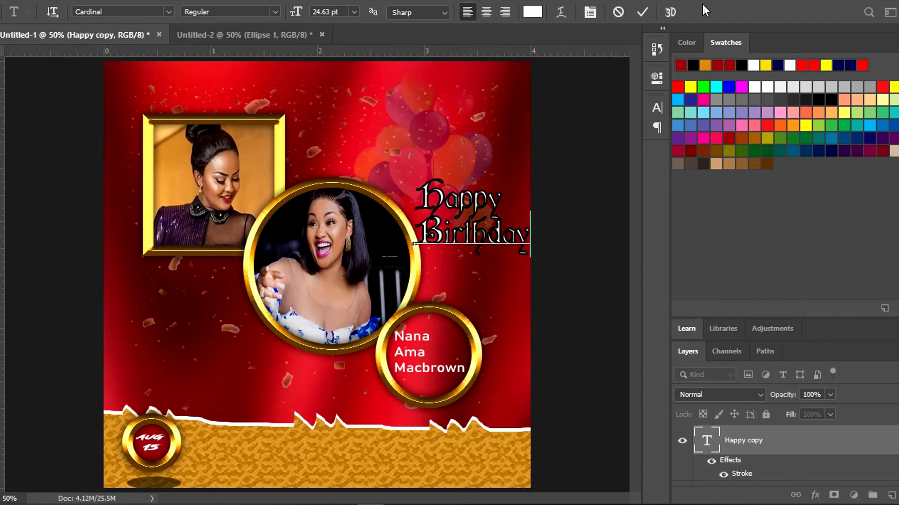
pyautogui.click(642, 12)
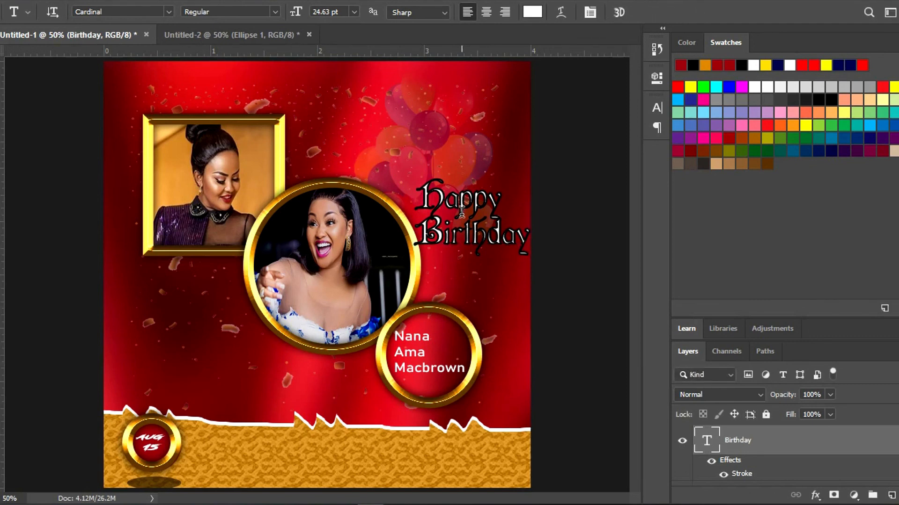
# Enlarge 'Birthday' to about 29.56 pt (105.21% × 120.04%) and nudge it up-left under Happy.
pyautogui.hotkey('ctrl', 't')
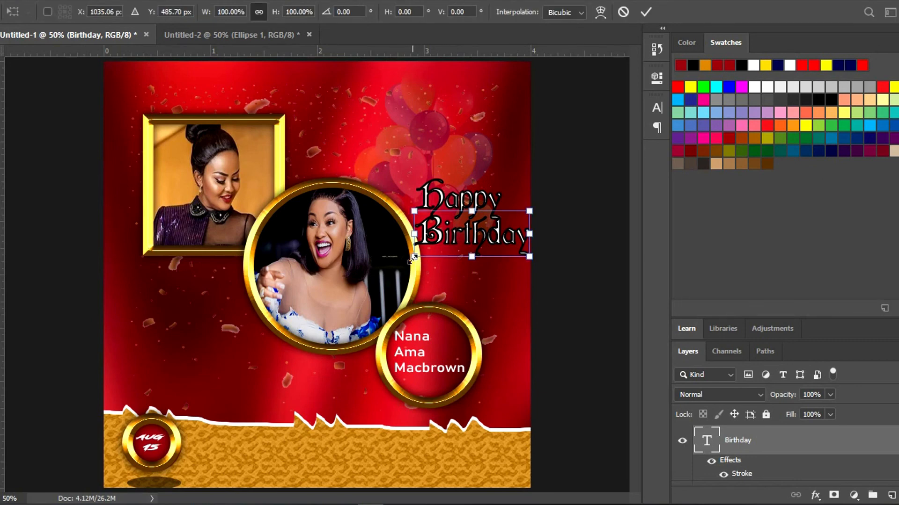
pyautogui.moveTo(413, 257); pyautogui.dragTo(405, 266)
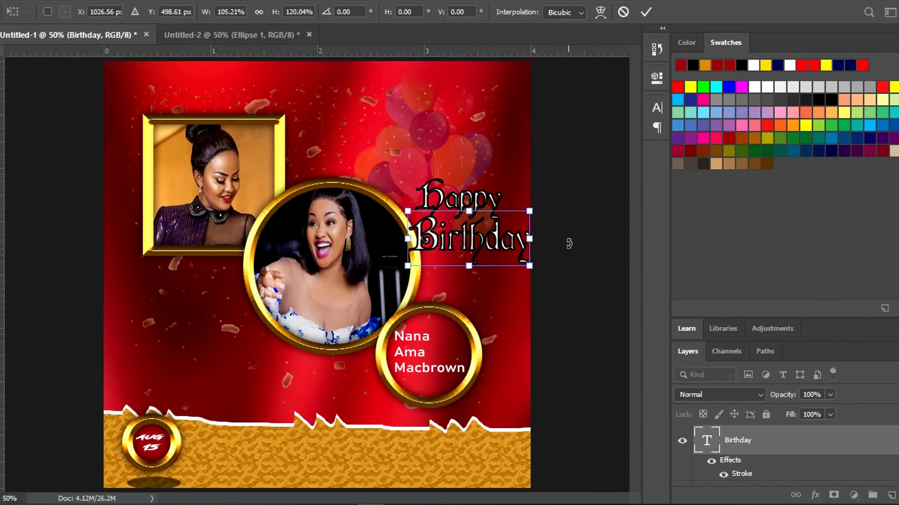
pyautogui.press('Left')
pyautogui.press('Left')
pyautogui.press('Left')
pyautogui.press('Left')
pyautogui.press('Left')
pyautogui.press('Left')
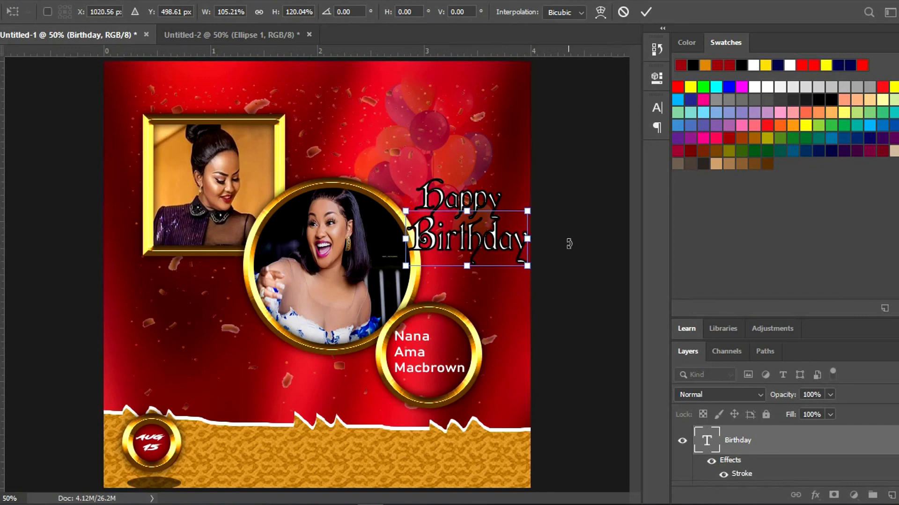
pyautogui.press('Up')
pyautogui.press('Up')
pyautogui.press('Up')
pyautogui.press('Up')
pyautogui.press('Up')
pyautogui.press('Up')
pyautogui.press('Up')
pyautogui.press('Up')
pyautogui.press('Up')
pyautogui.press('Up')
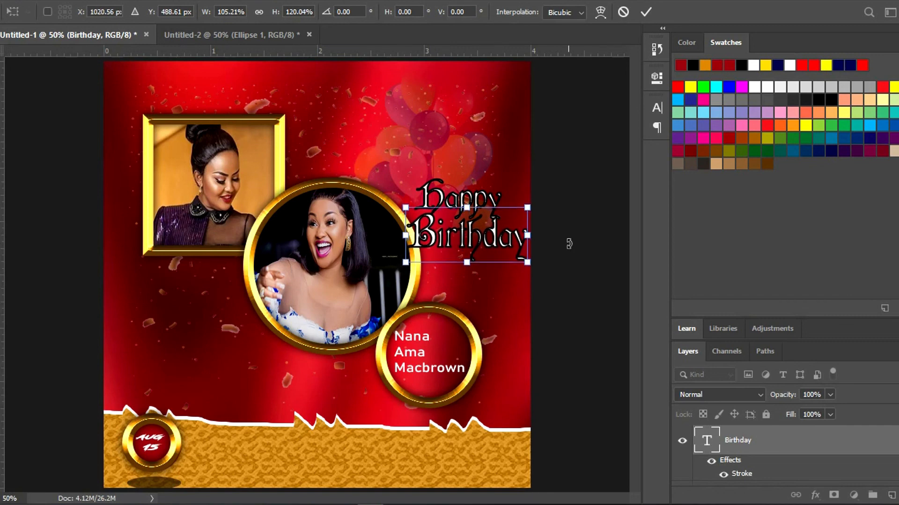
pyautogui.press('Return')
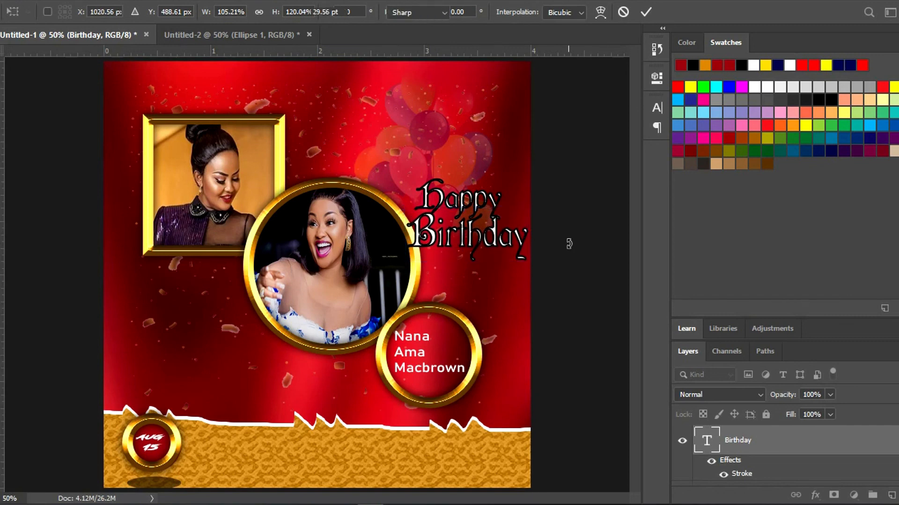